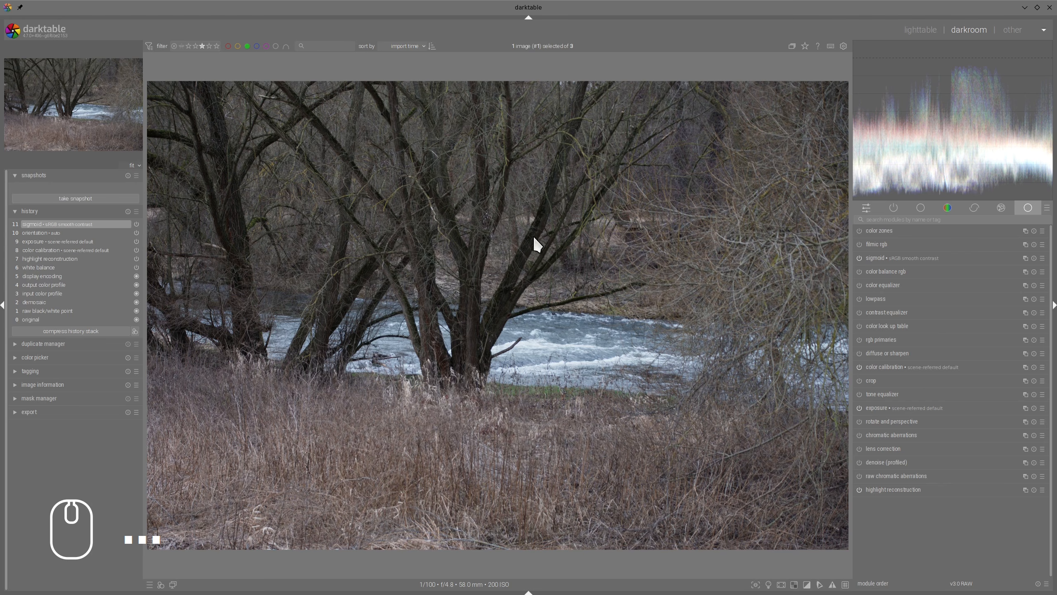
Step: Enable lens correction and profiled denoising for the river photo, keeping their default settings
left_click(859, 448)
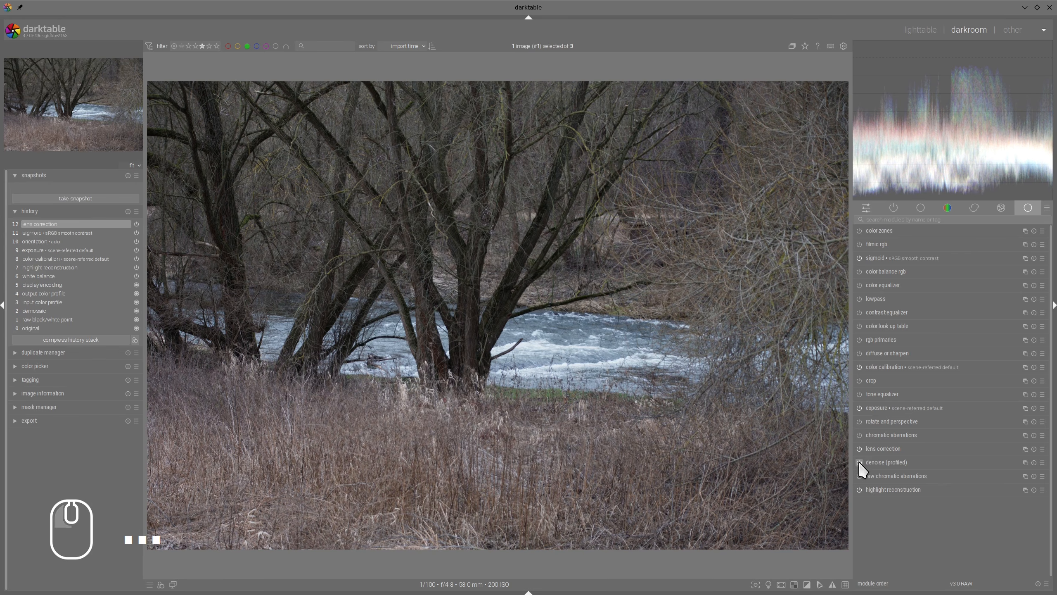
left_click(860, 461)
left_click(891, 462)
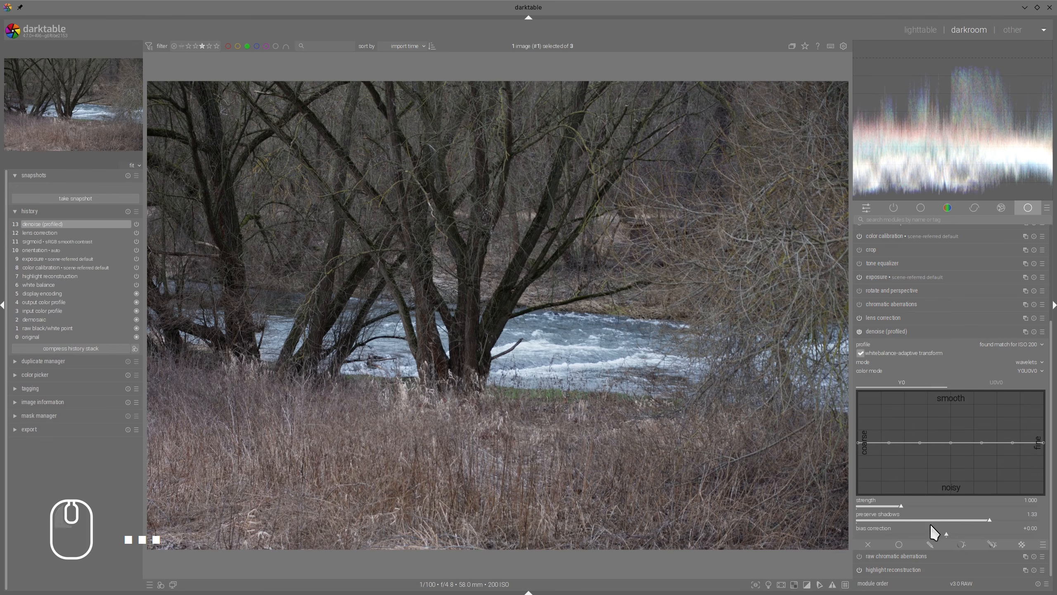
left_click(897, 330)
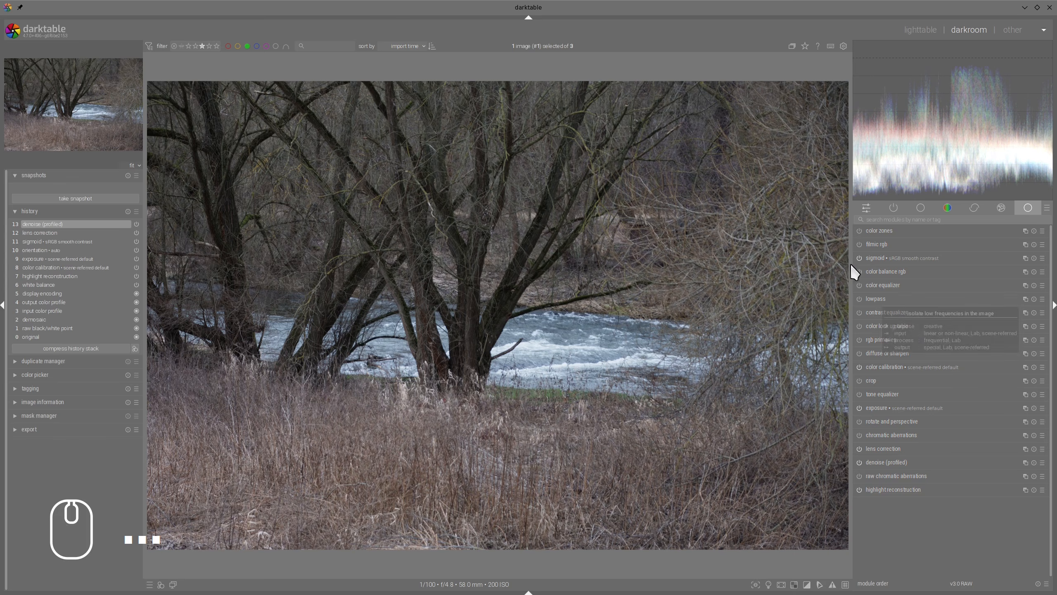
Step: In color balance rgb, set global vibrance to +28.08% and perceptual saturation to +64.84% for shadows and +41.10% for mid-tones
left_click(886, 271)
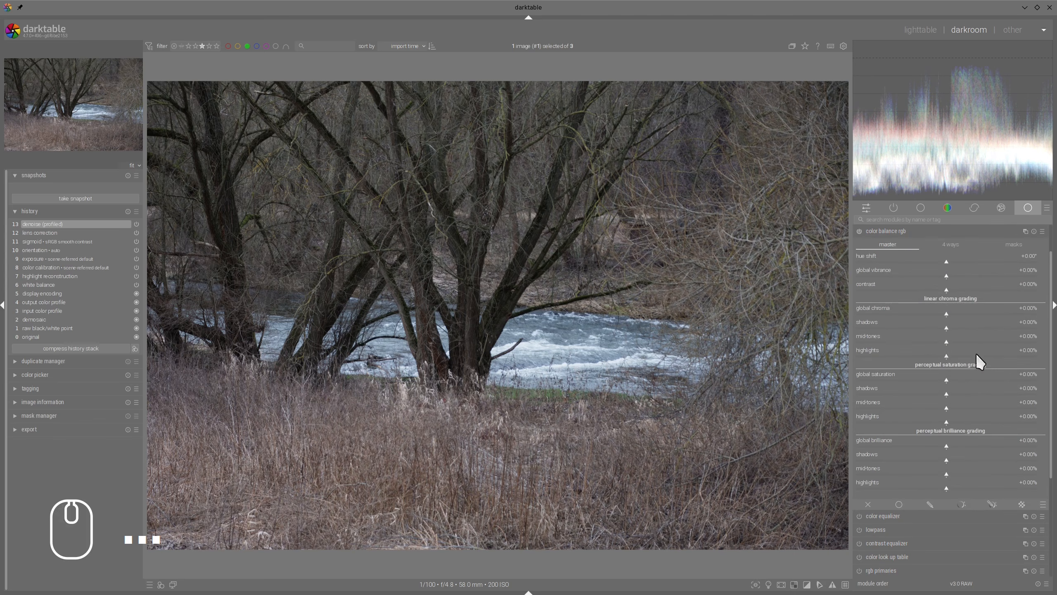
left_click(1006, 390)
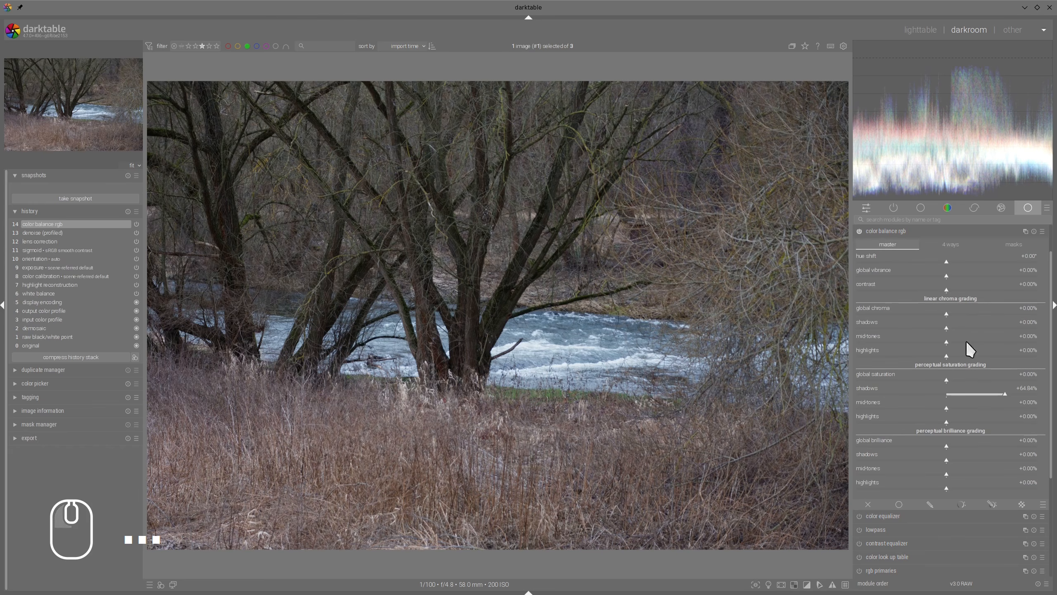
left_click(983, 408)
left_click(897, 230)
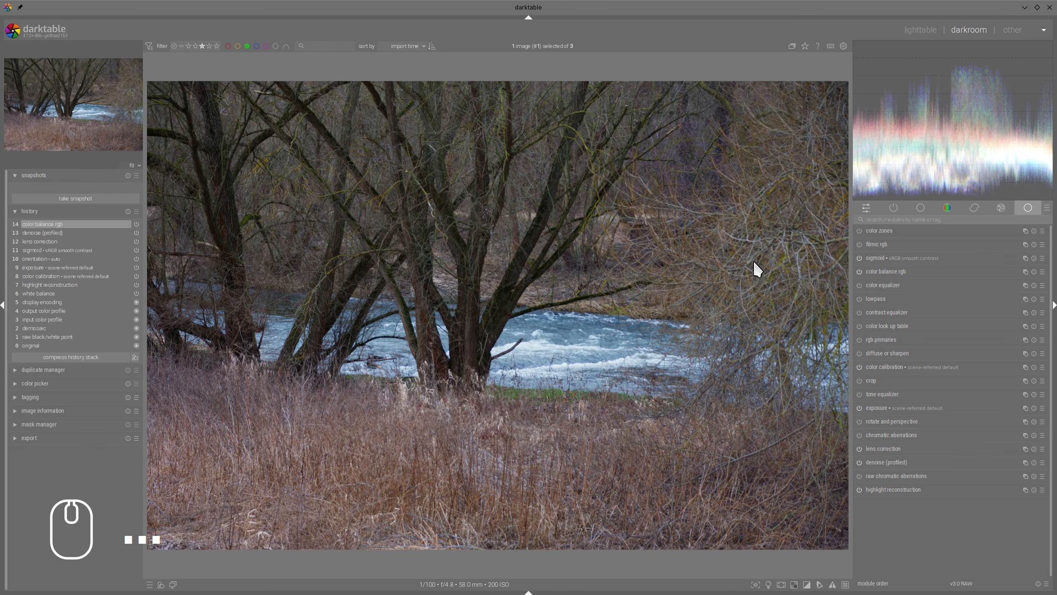
Step: In color calibration, sample the illuminant from the whole image and set its chroma to 22.8% for a warmer look
left_click(875, 365)
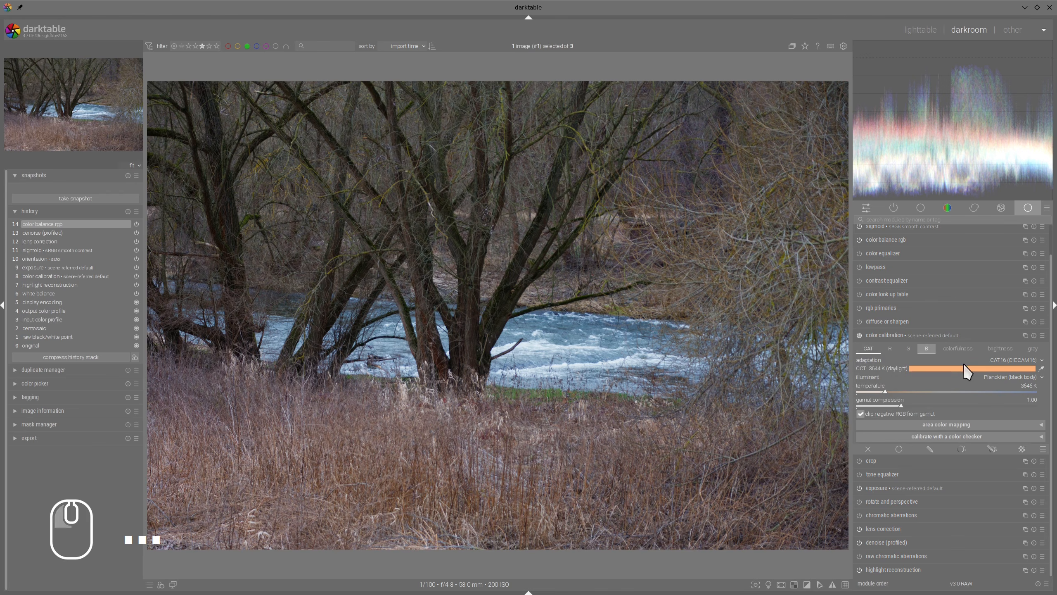
left_click(1042, 368)
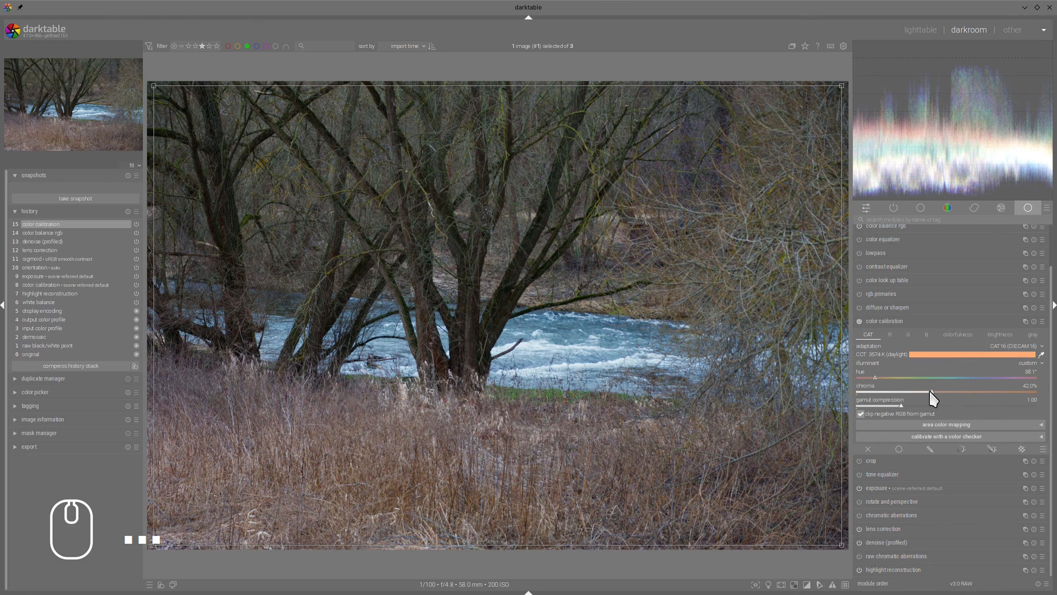
left_click_drag(931, 391, 898, 391)
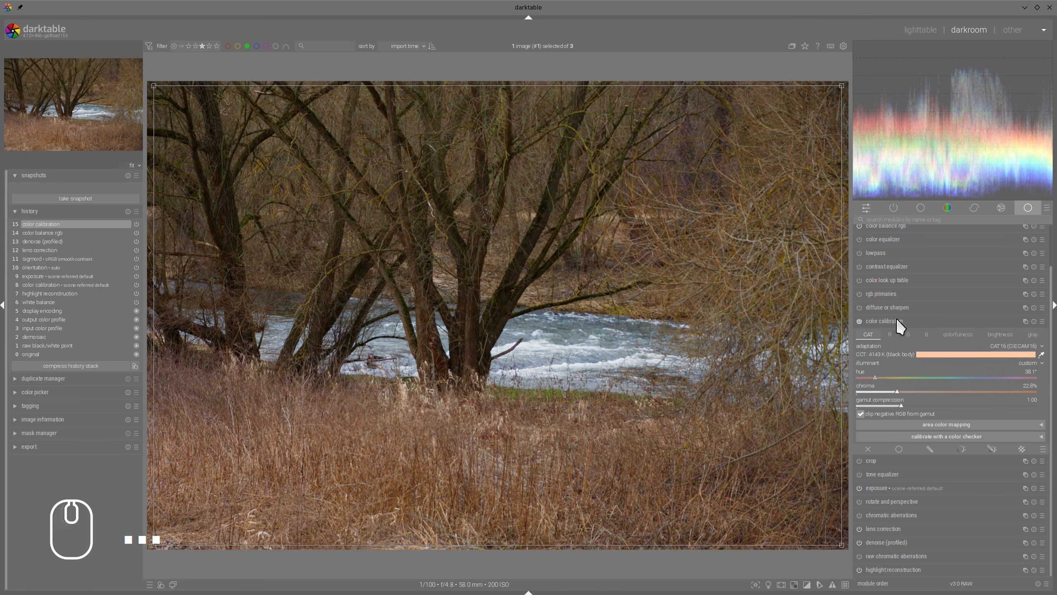
left_click(897, 318)
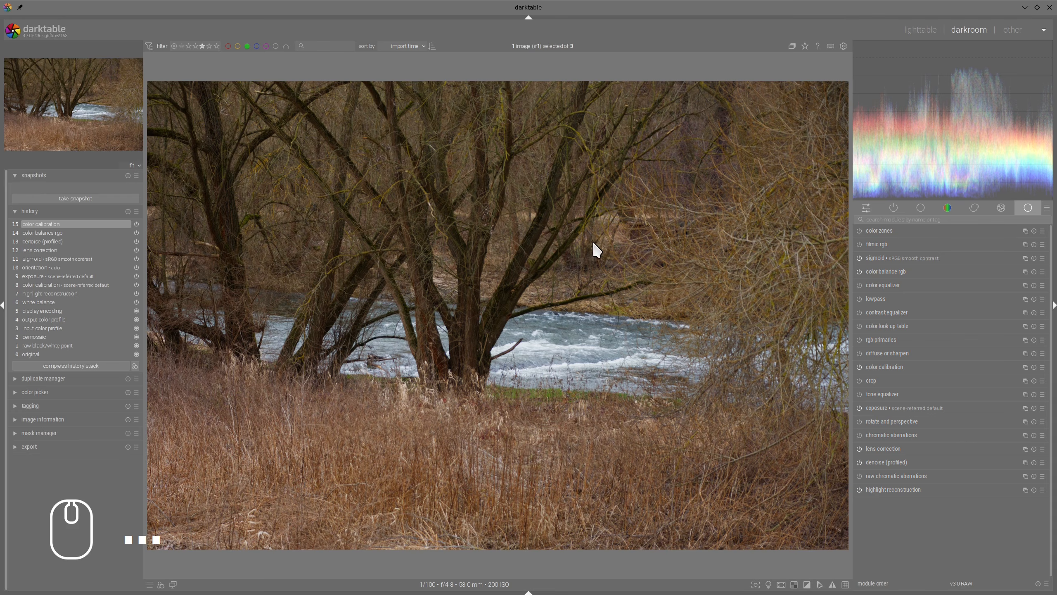
Step: Enable the contrast equalizer and lower its luma curve slightly from coarse to fine details to soften the photo
left_click(861, 313)
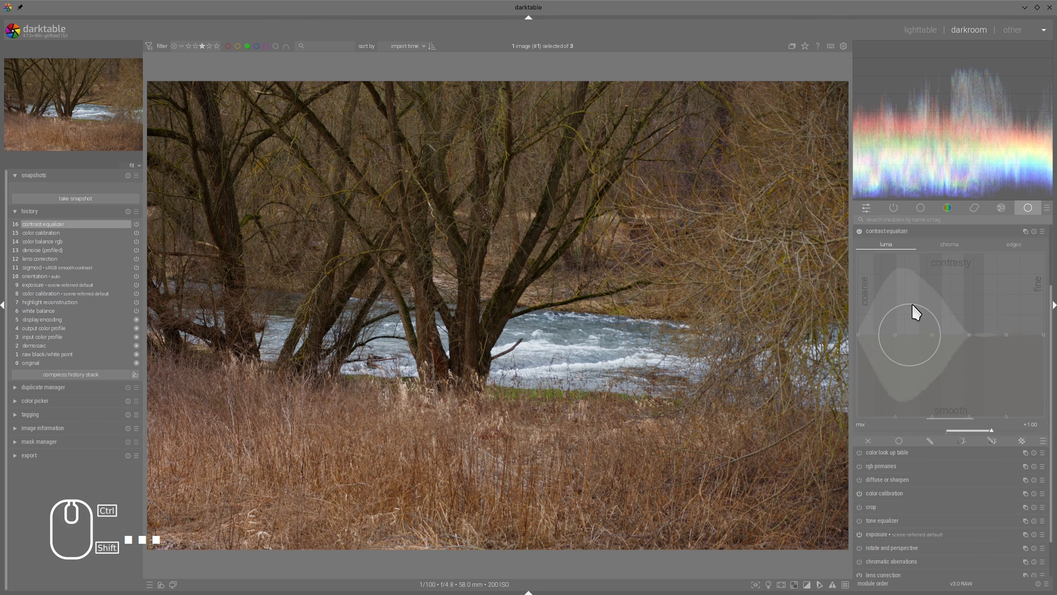
left_click_drag(932, 295, 944, 307)
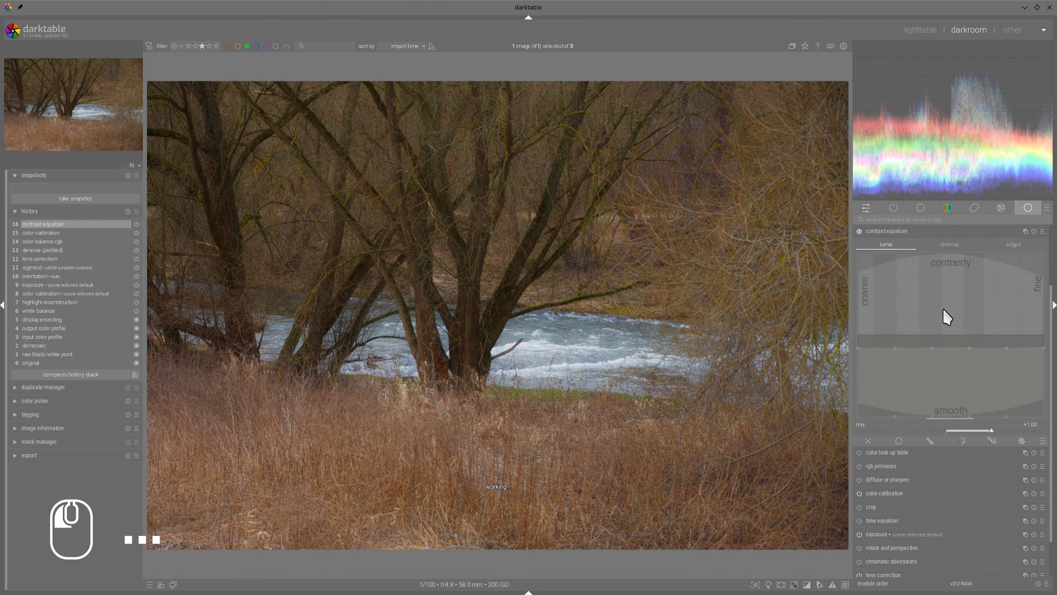
left_click(881, 309)
left_click(1025, 309)
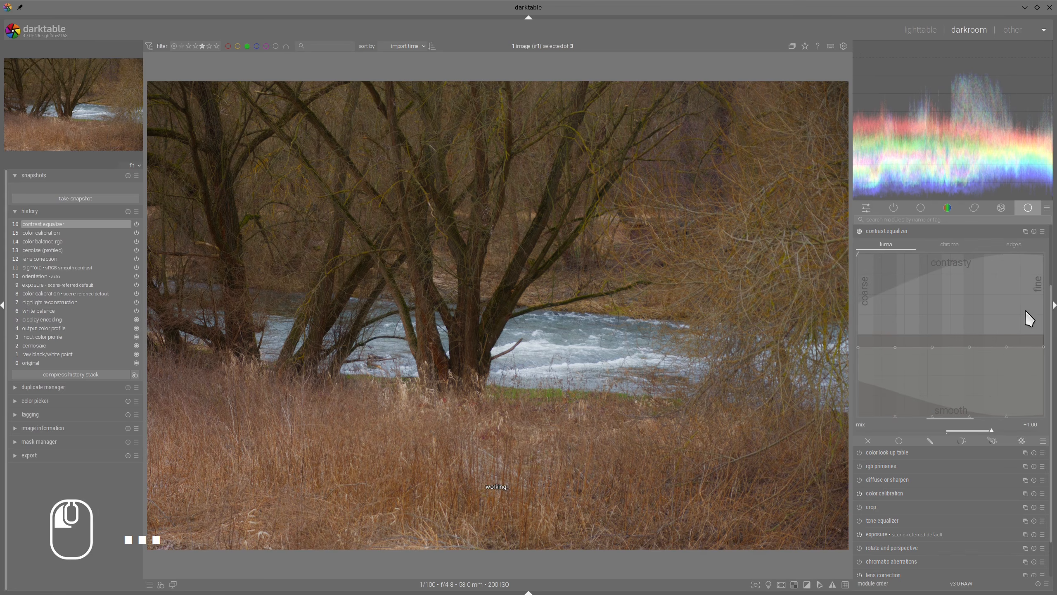
left_click_drag(1026, 309, 1023, 310)
left_click_drag(878, 316, 876, 314)
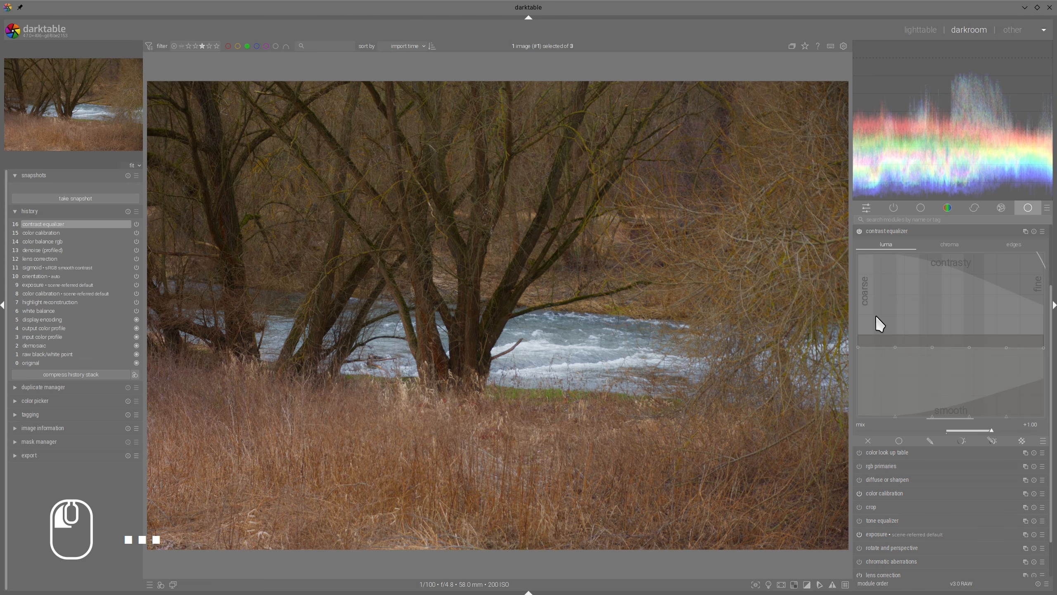
left_click(901, 231)
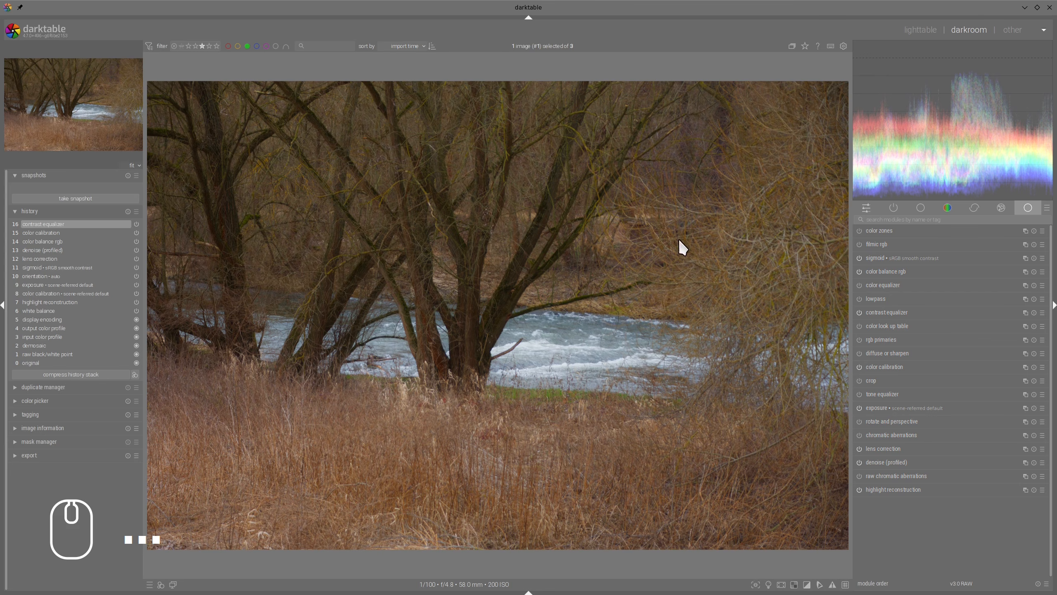
Step: Add a drawn and parametric mask to the contrast equalizer, limit hue input to 82, 101, 297 and 310, and invert the range
left_click(887, 312)
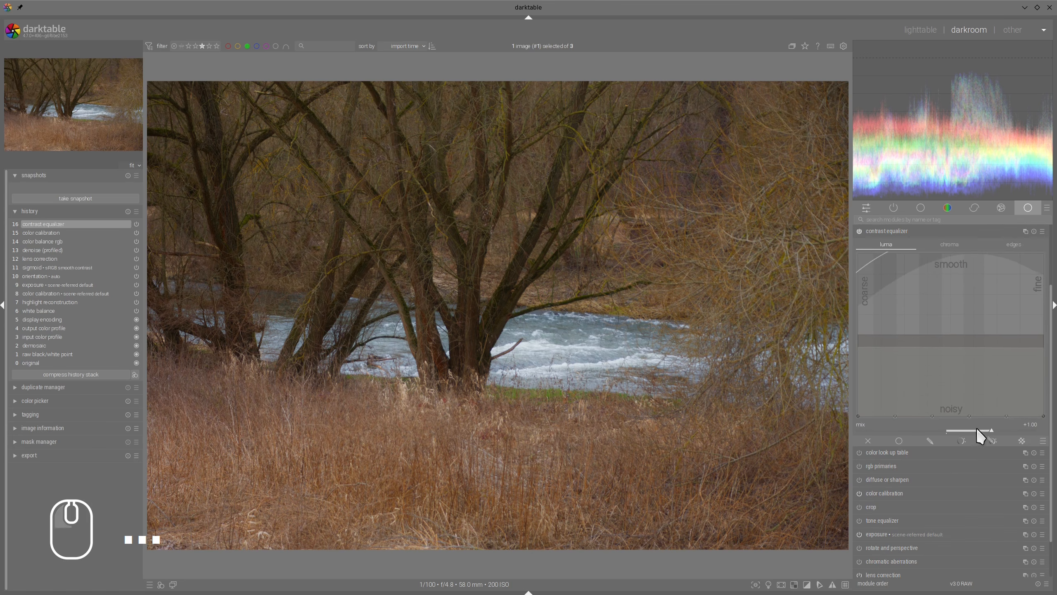
left_click(994, 440)
scroll(987, 319, "down", 2)
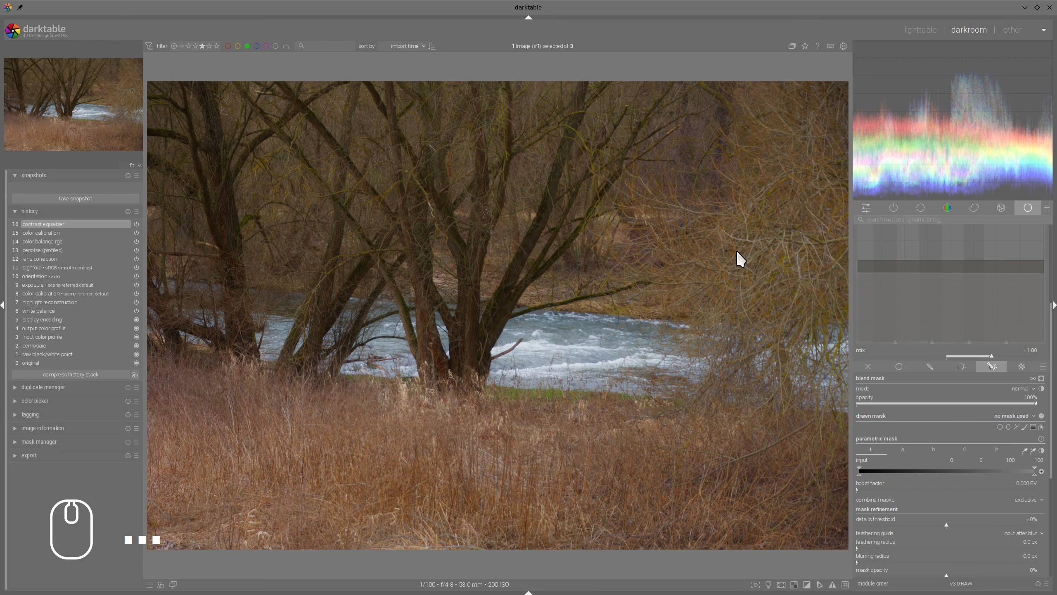
left_click(997, 449)
left_click_drag(862, 468, 906, 474)
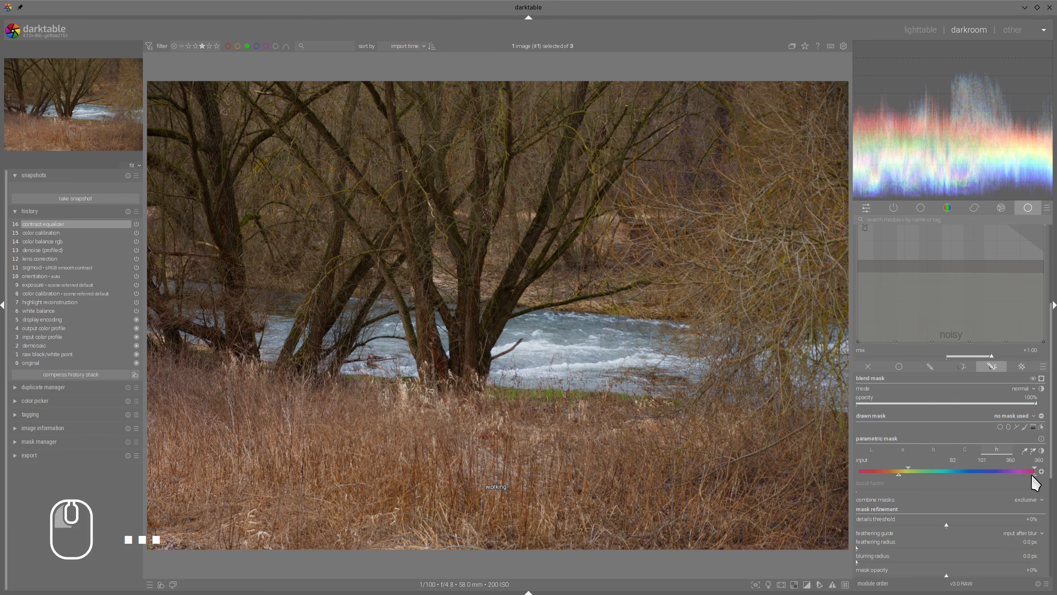
left_click_drag(1033, 476, 1010, 477)
left_click(1042, 471)
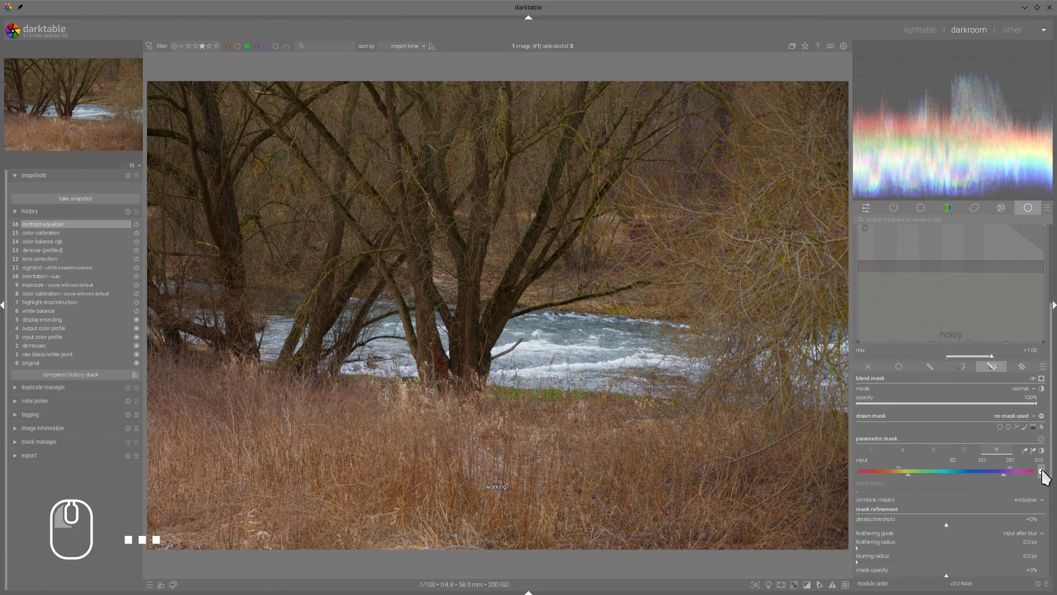
Step: With the mask displayed, raise its lower hue limits to 105 and 113, and set the feathering radius to 17.1 px
left_click(1041, 378)
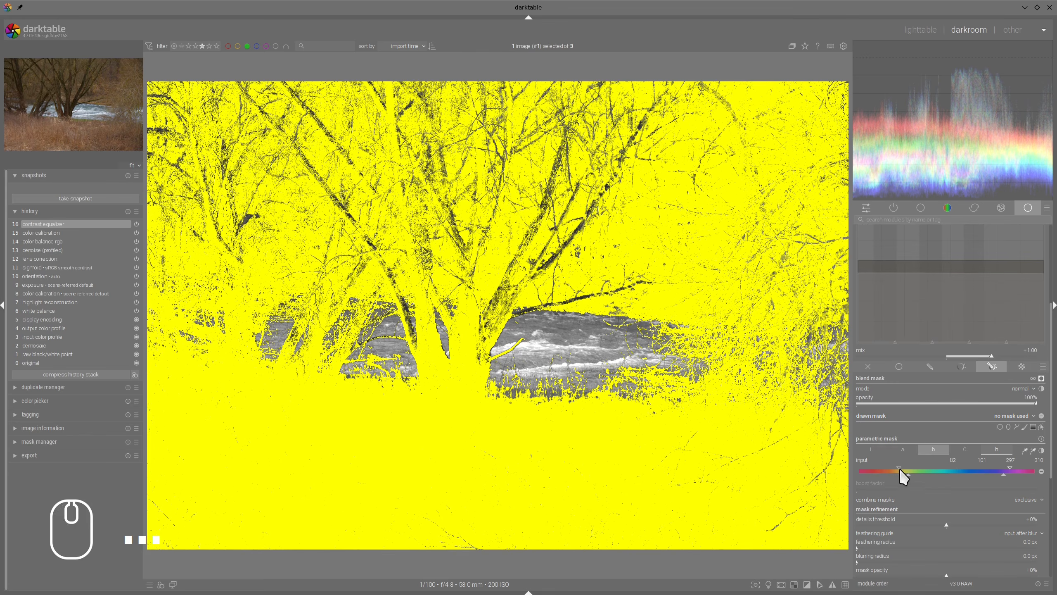
mouse_move(901, 472)
left_mouse_down()
mouse_move(916, 477)
mouse_move(914, 466)
left_mouse_up()
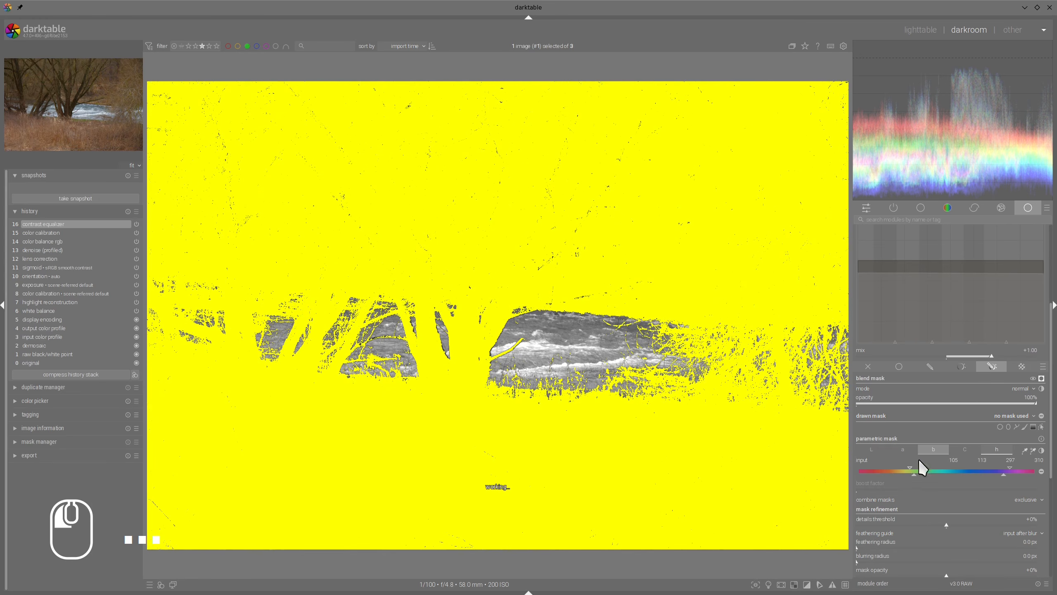
left_click(869, 548)
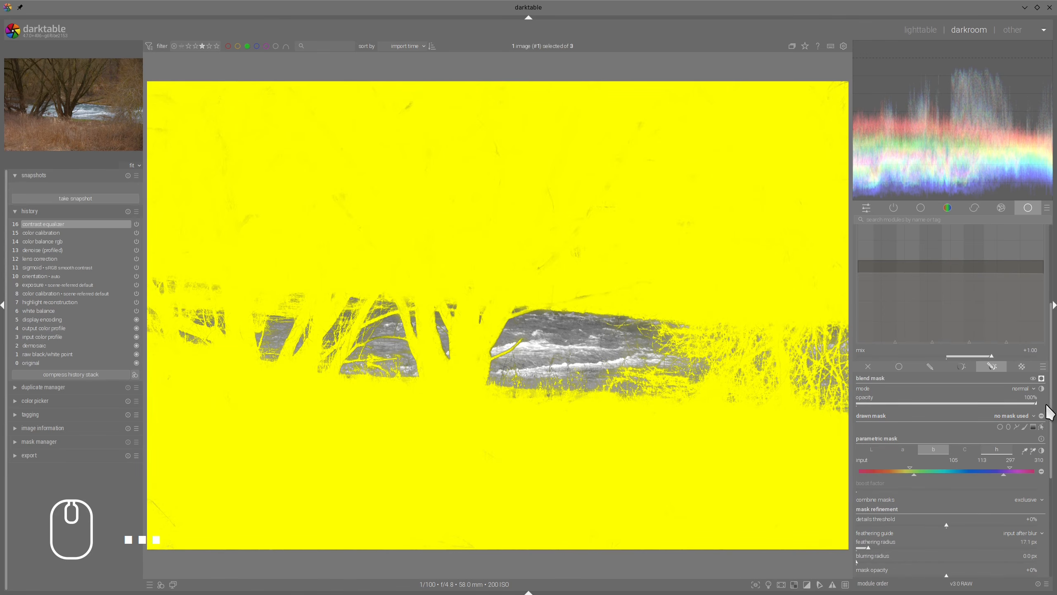
left_click(1042, 378)
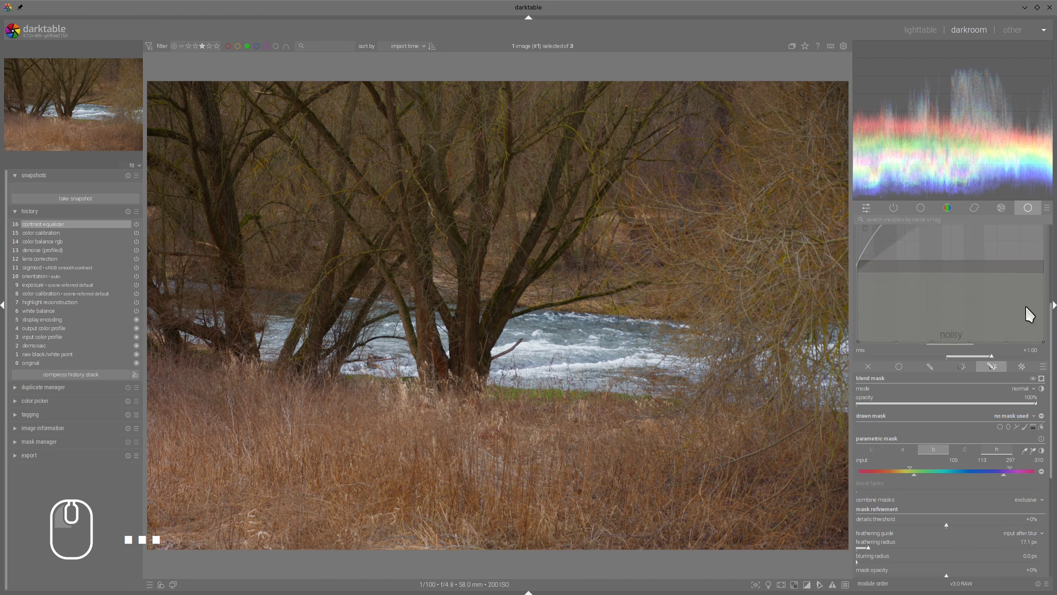
Step: Toggle the contrast equalizer off and on to compare the photo with and without the masked softening
scroll(963, 307, "up", 4)
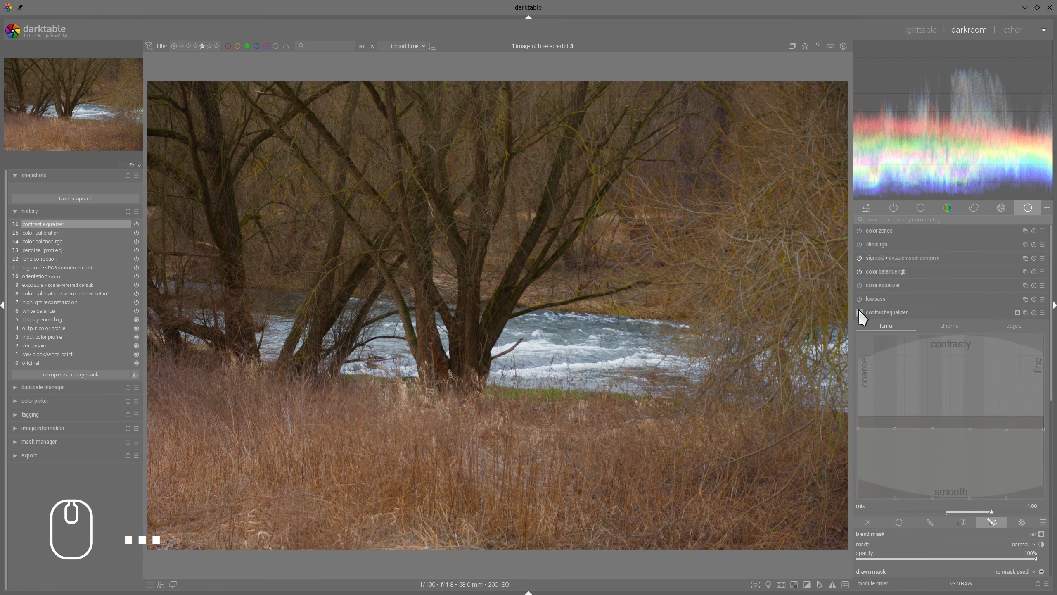
left_click(859, 312)
left_click(859, 313)
left_click(859, 312)
left_click(859, 312)
left_click(859, 312)
left_click(879, 310)
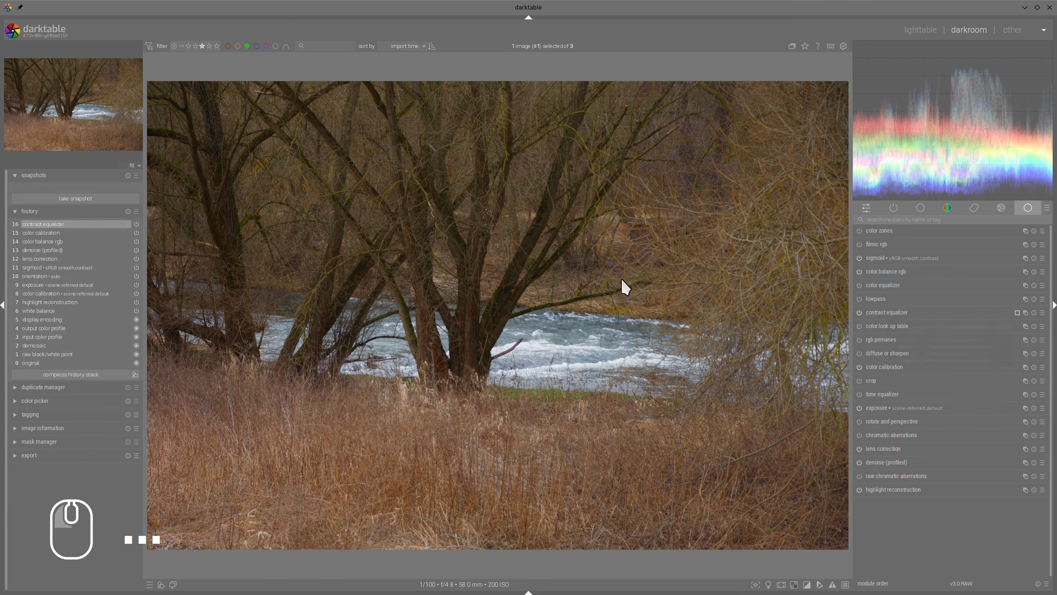
scroll(628, 241, "down", 1, "ctrl")
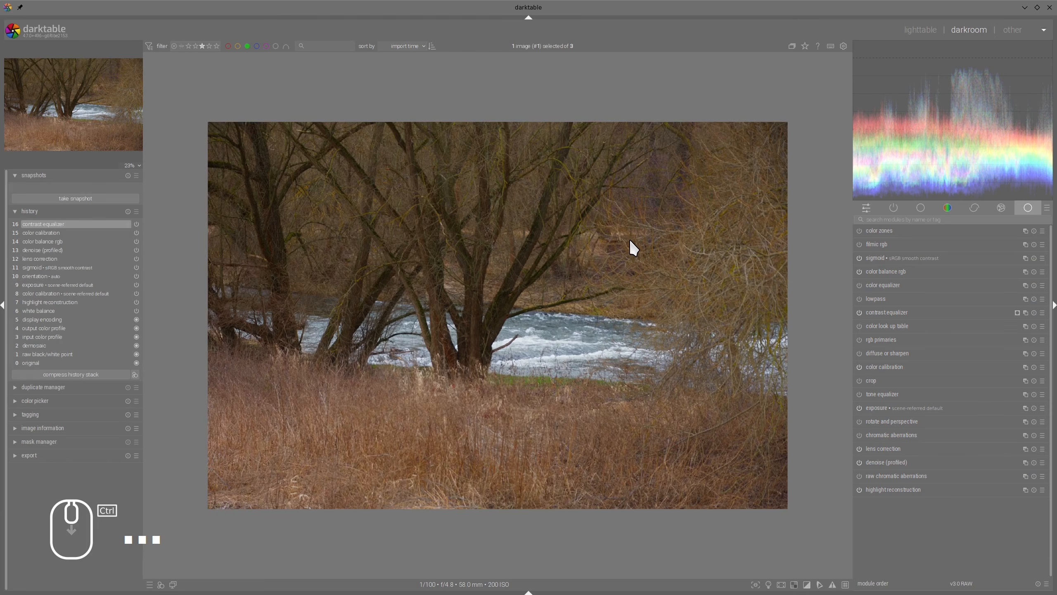
scroll(630, 239, "up", 1)
left_click(882, 271)
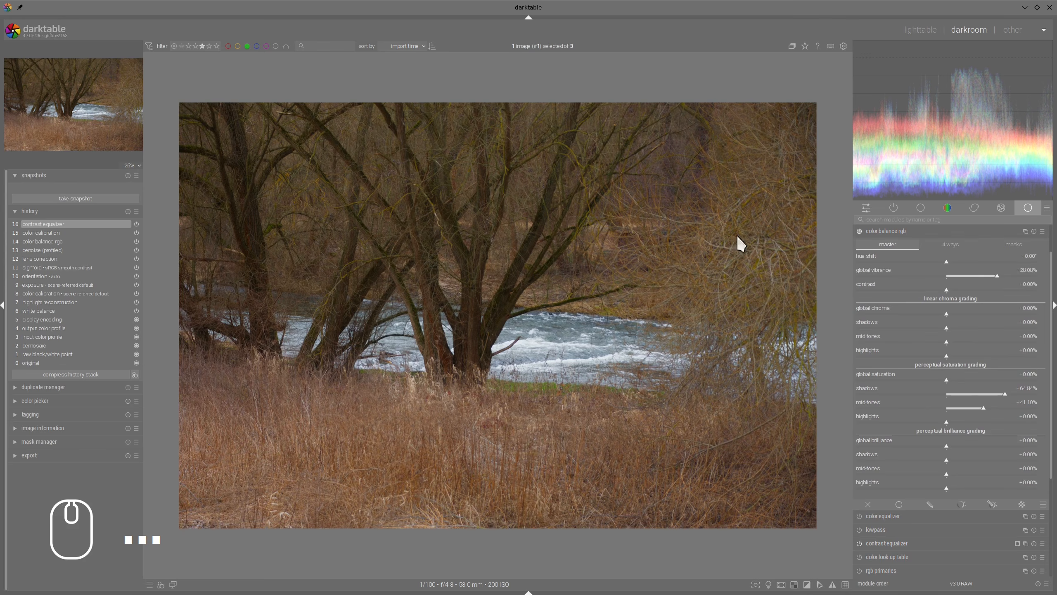
left_click(896, 233)
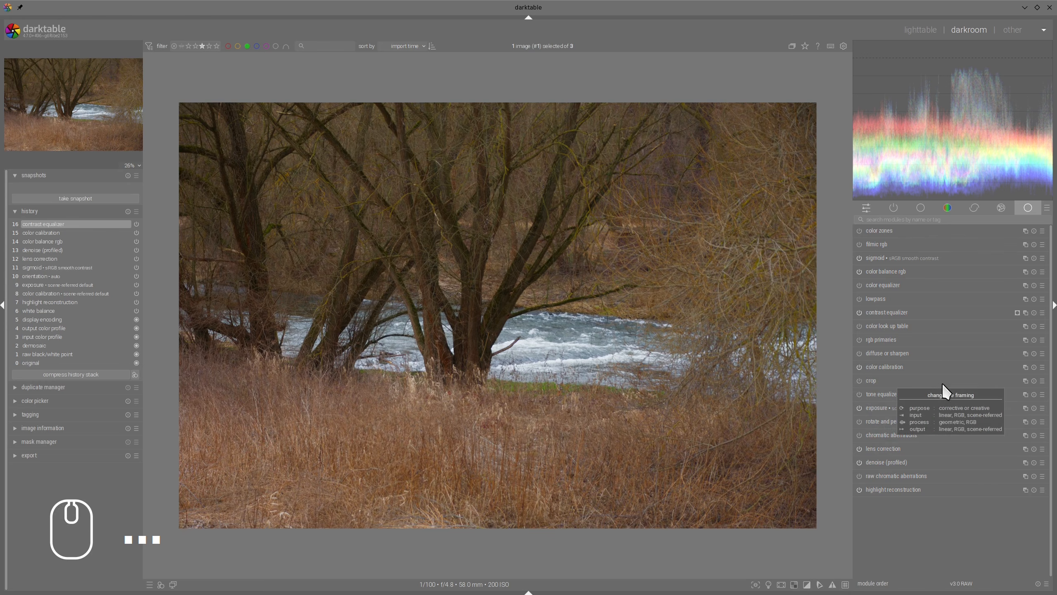
Step: Enable diffuse or sharpen and move it above the contrast equalizer in the module order
left_click(859, 351)
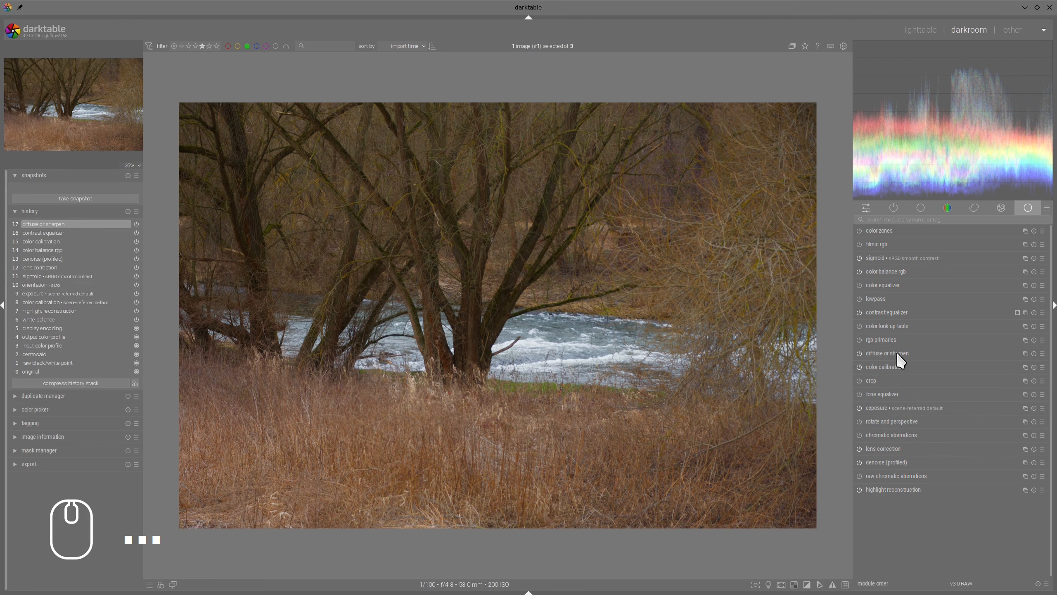
left_click_drag(898, 352, 878, 312)
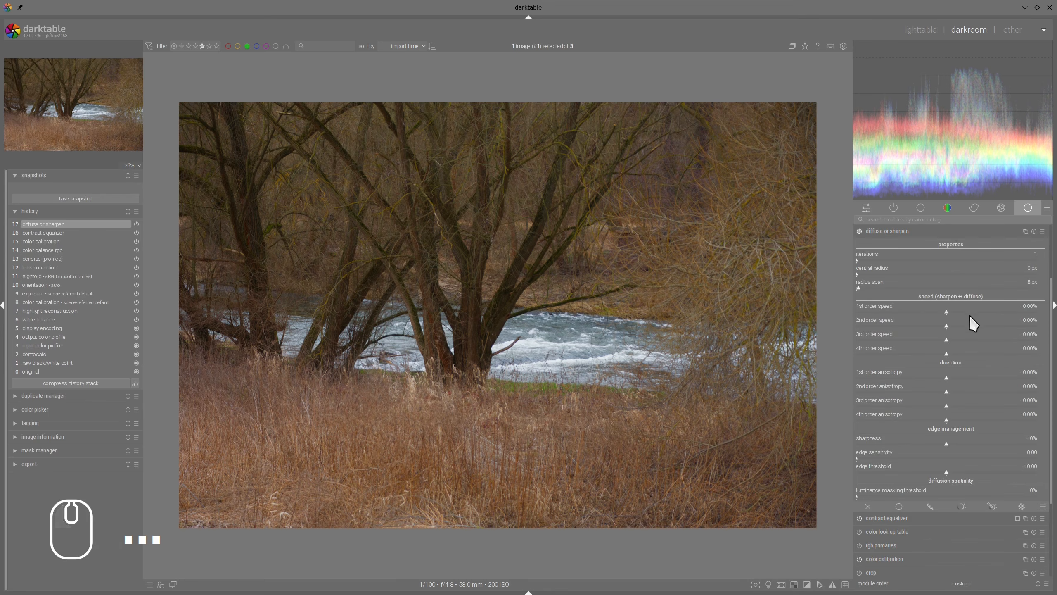
Step: Set diffuse or sharpen to 1st order speed +45.21%, 2nd order speed +41.55%, radius span 59 px and 2 iterations
left_click(988, 311)
left_click(984, 326)
left_click(877, 287)
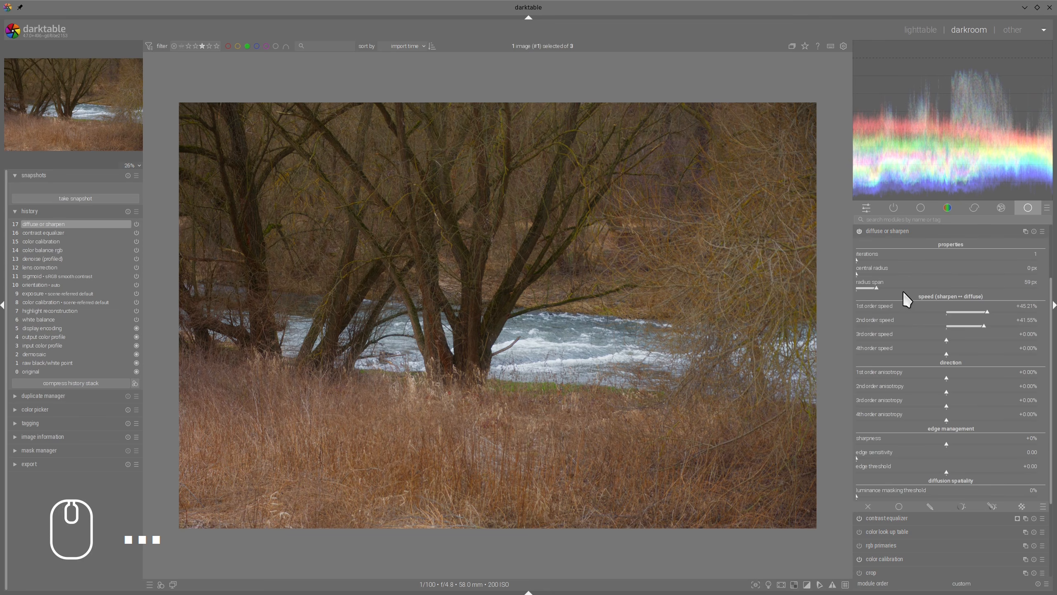
left_click(858, 258)
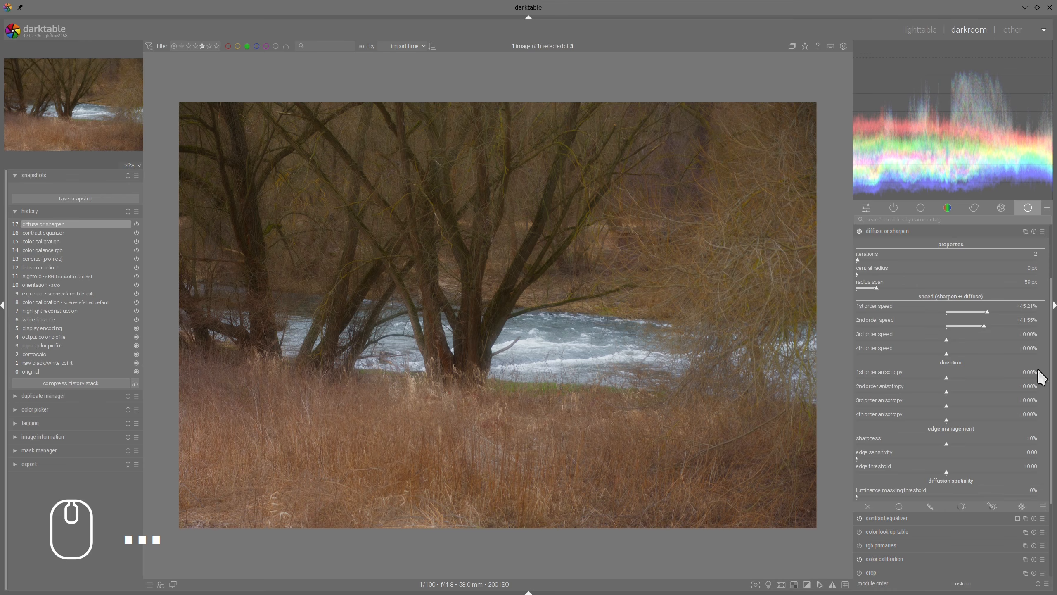
Step: Add a drawn and parametric mask to diffuse or sharpen and set its blend mode to harmonic mean
left_click(992, 506)
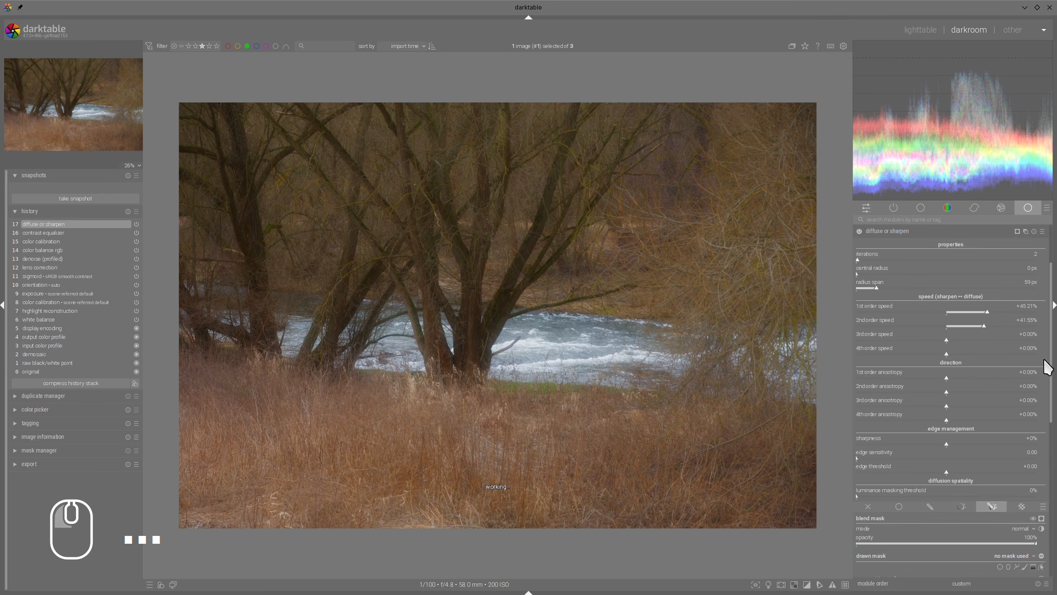
left_click(1026, 530)
left_click(1017, 529)
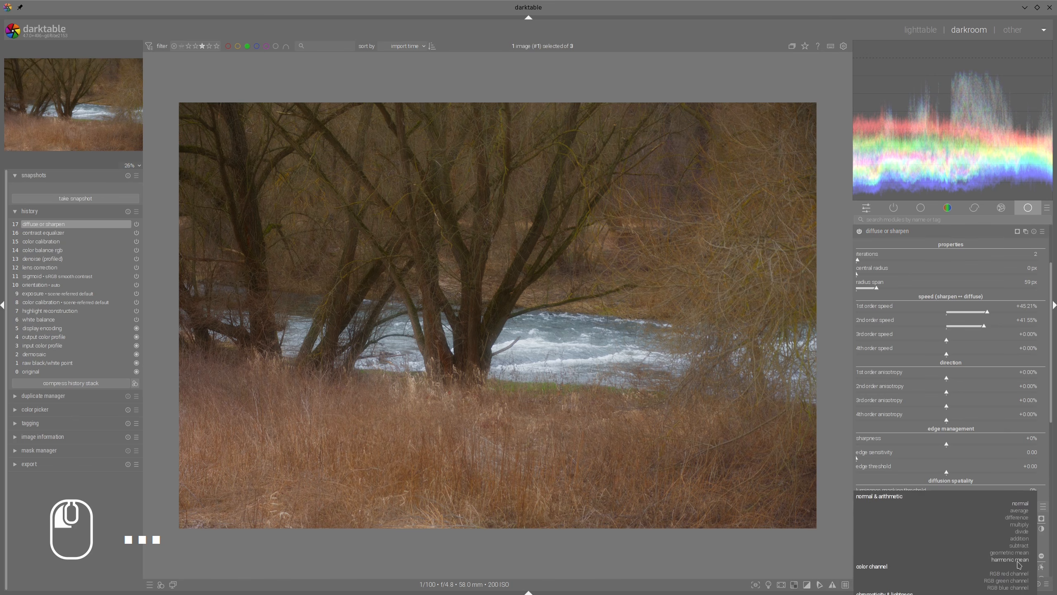
left_click(1011, 572)
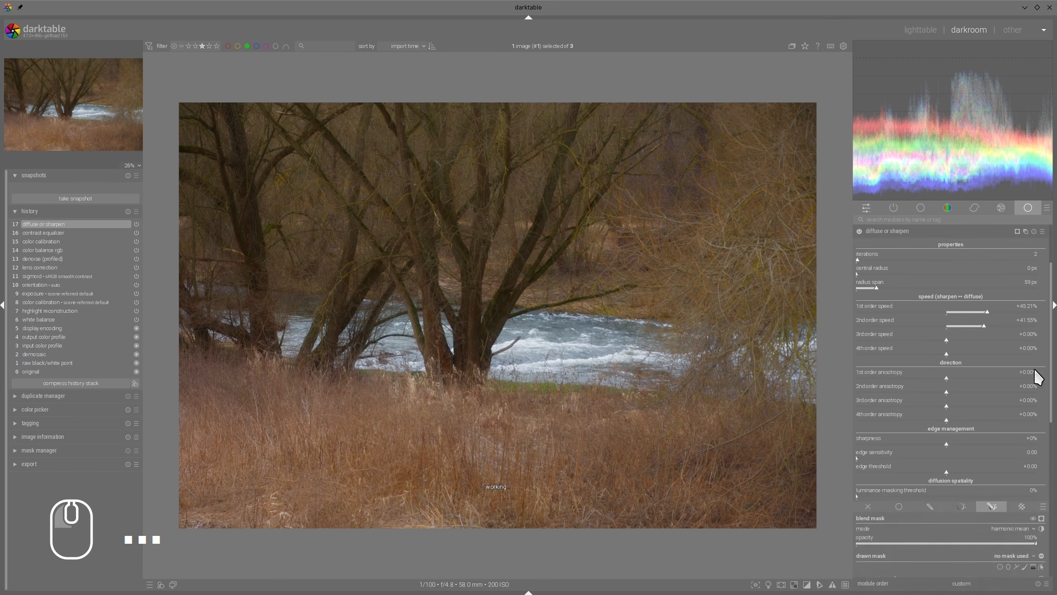
Step: Toggle diffuse or sharpen off and on to compare the photo with and without the unmasked diffusion
left_click(860, 232)
left_click(859, 232)
left_click(859, 232)
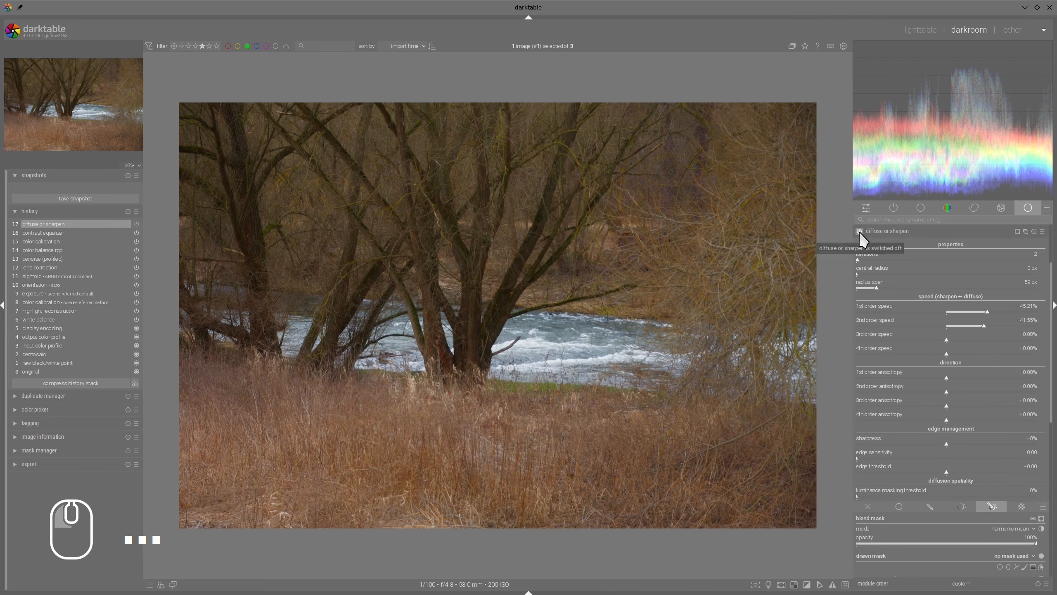
left_click(859, 232)
left_click(859, 232)
left_click(859, 232)
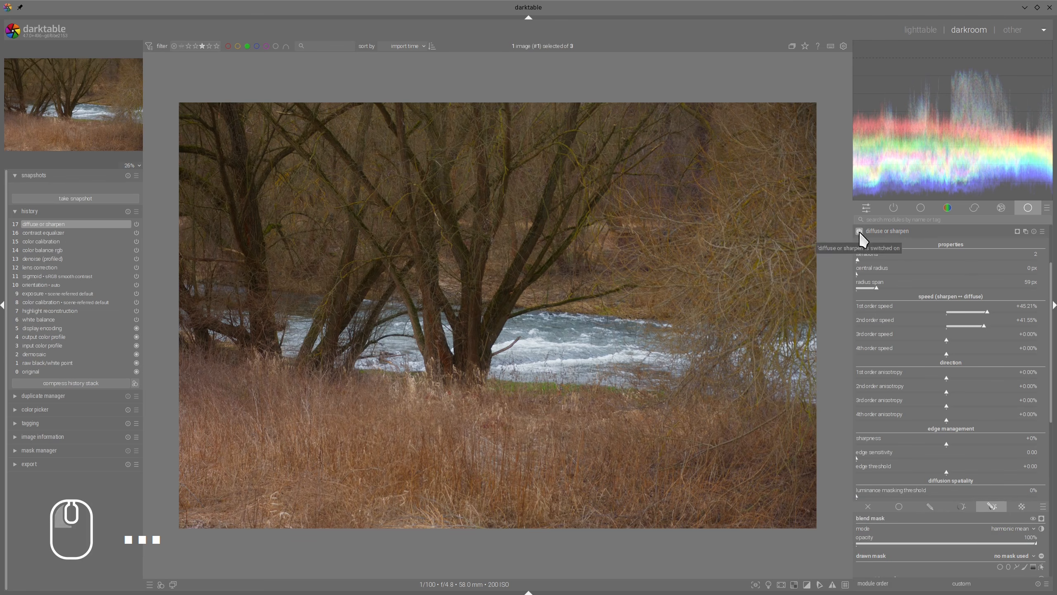
Step: Switch diffuse or sharpen to a raster mask and reuse the mask from the contrast equalizer
scroll(995, 380, "down", 3)
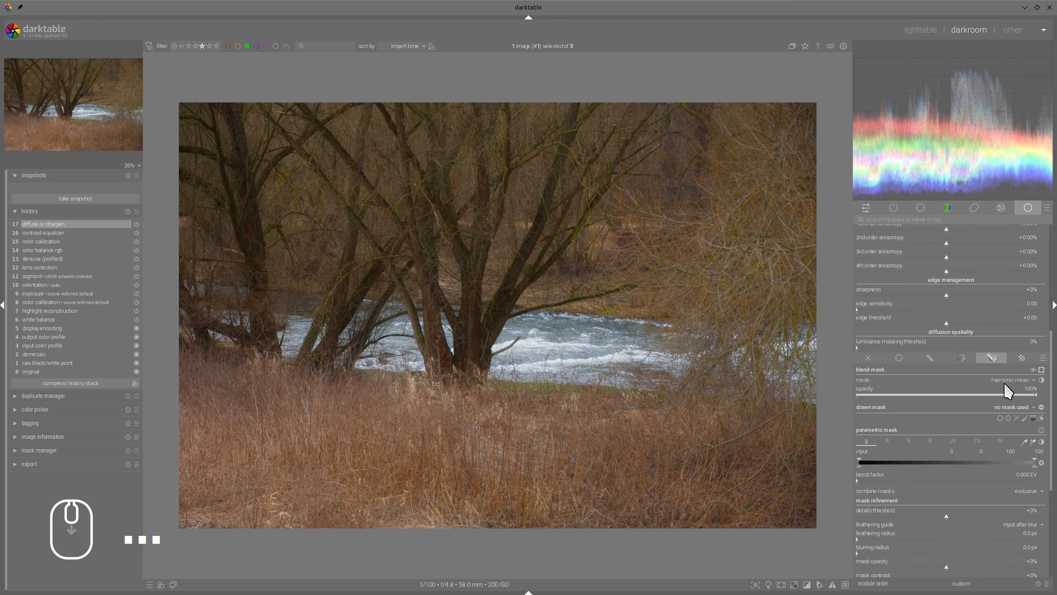
scroll(1015, 369, "down", 3)
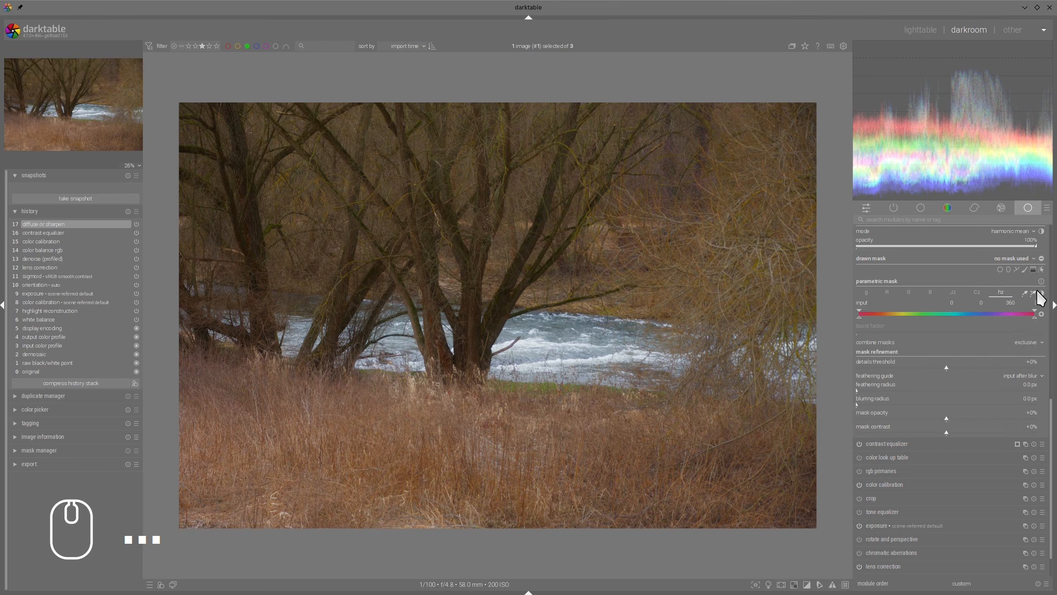
scroll(1029, 344, "up", 2)
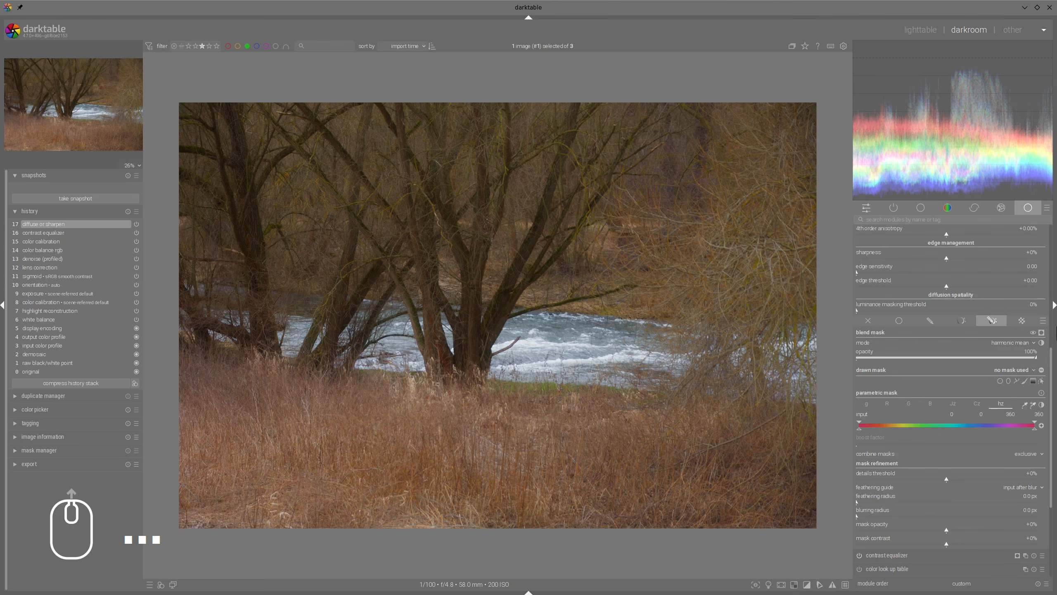
left_click(1022, 321)
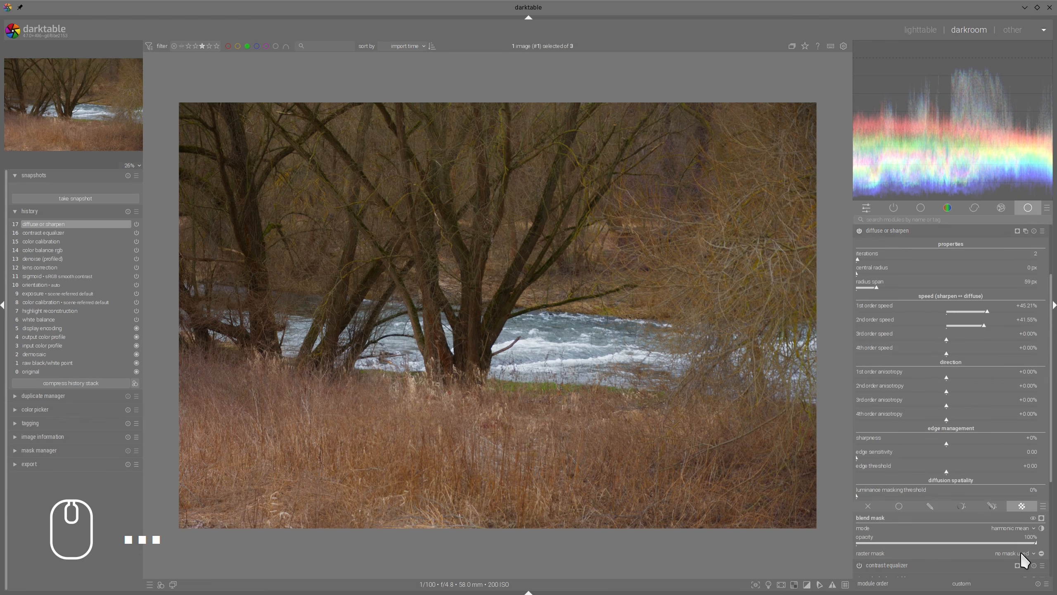
scroll(1021, 552, "down", 2)
left_click(1023, 480)
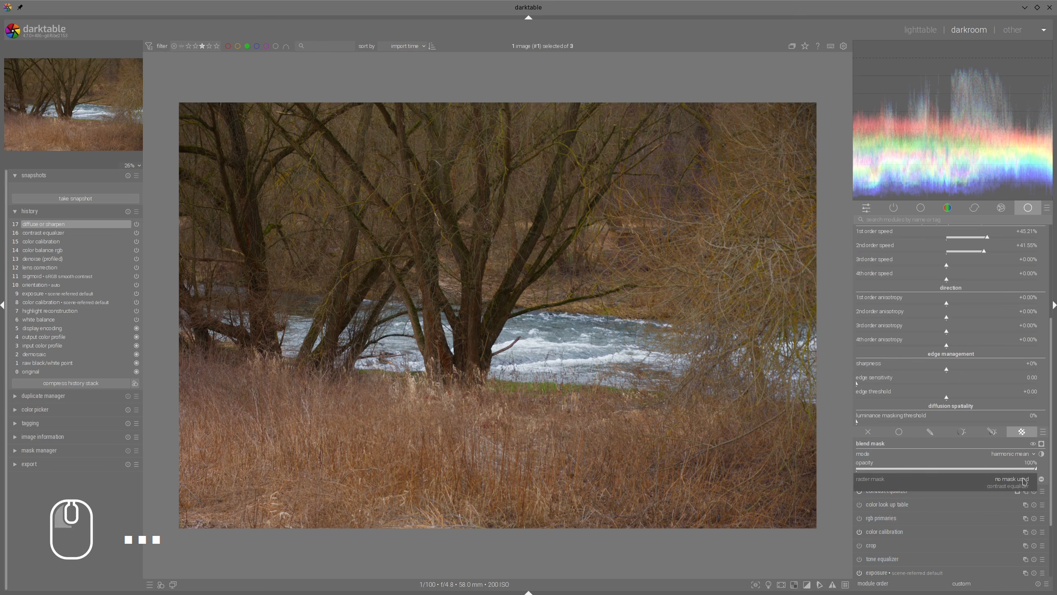
left_click(1016, 487)
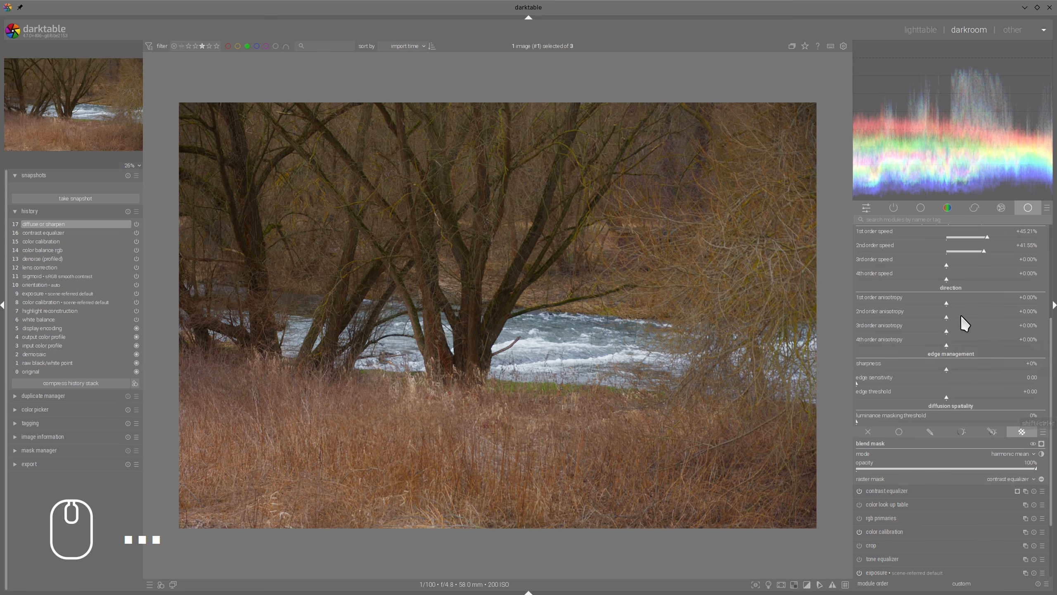
Step: Toggle diffuse or sharpen off and on to compare the photo with and without the raster-masked diffusion
scroll(964, 313, "up", 4)
left_click(859, 313)
left_click(859, 313)
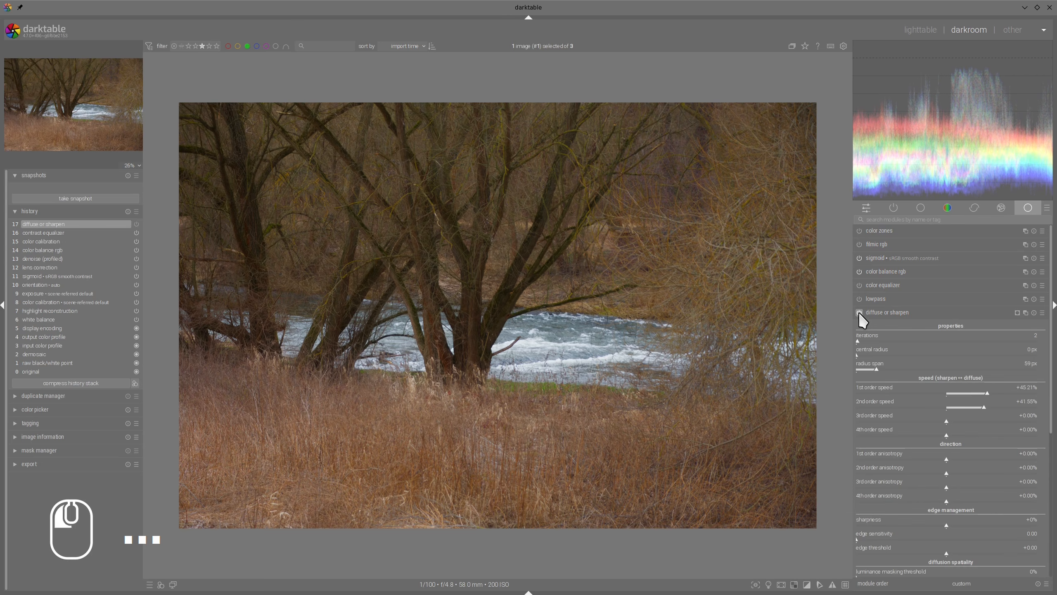
left_click(859, 312)
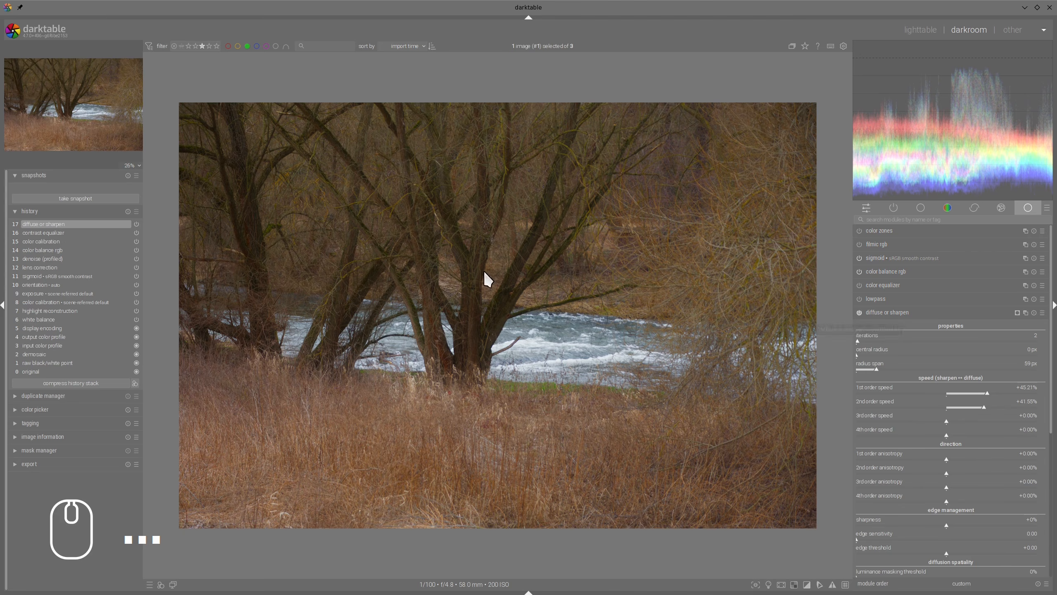
Step: Set the diffuse or sharpen radius span to 44 px and central radius to 23 px, and collapse the module
left_click(871, 368)
left_click(864, 356)
left_click(859, 341)
left_click(859, 312)
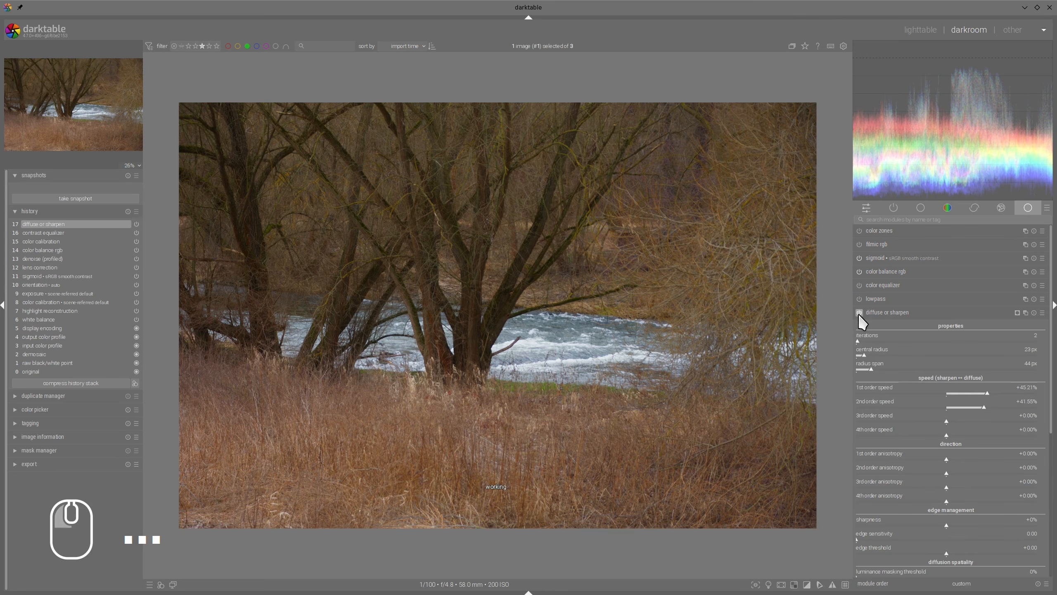
left_click(874, 313)
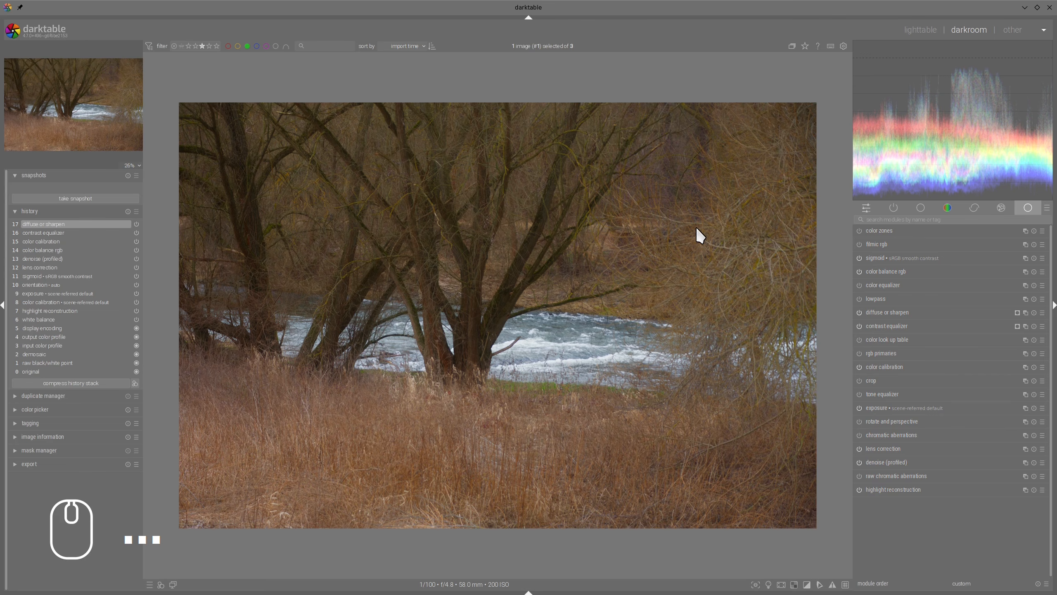
Step: In color balance rgb, set the perceptual brilliance of the shadows to -7.31% and of the highlights to +21.46%
left_click(892, 271)
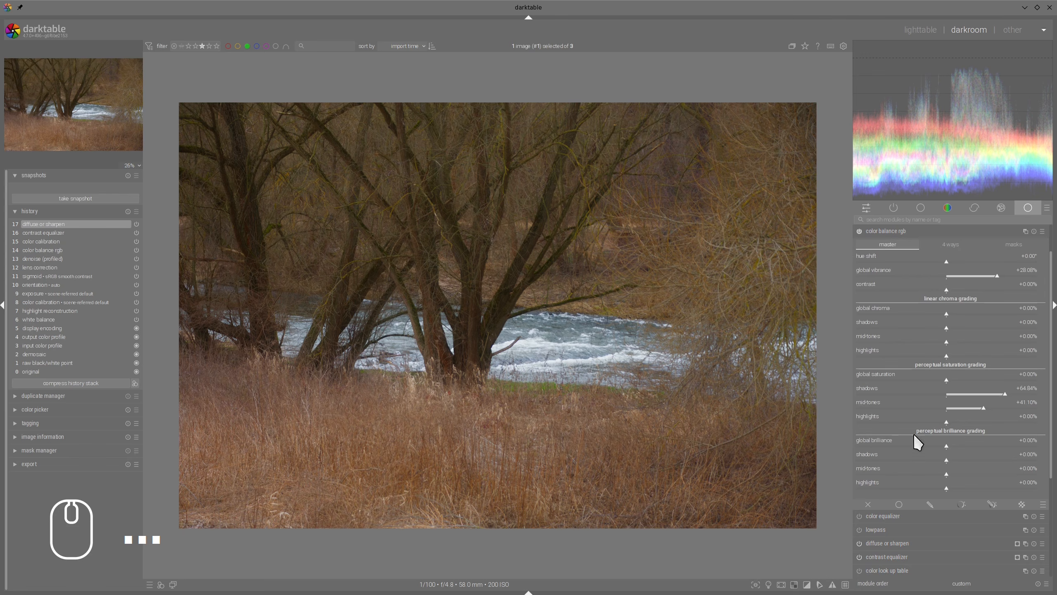
left_click(933, 460)
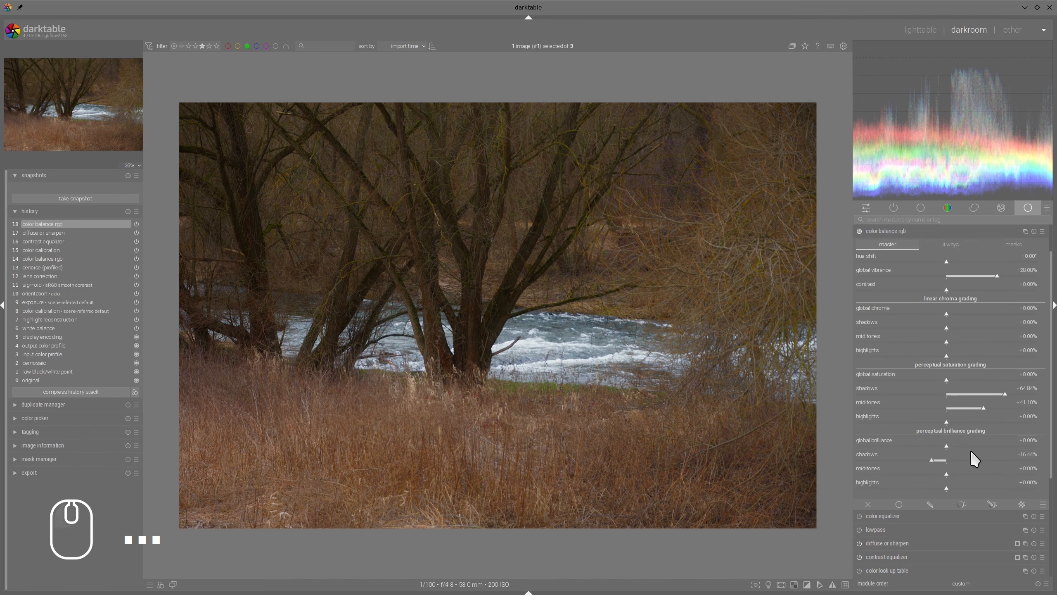
left_click(940, 457)
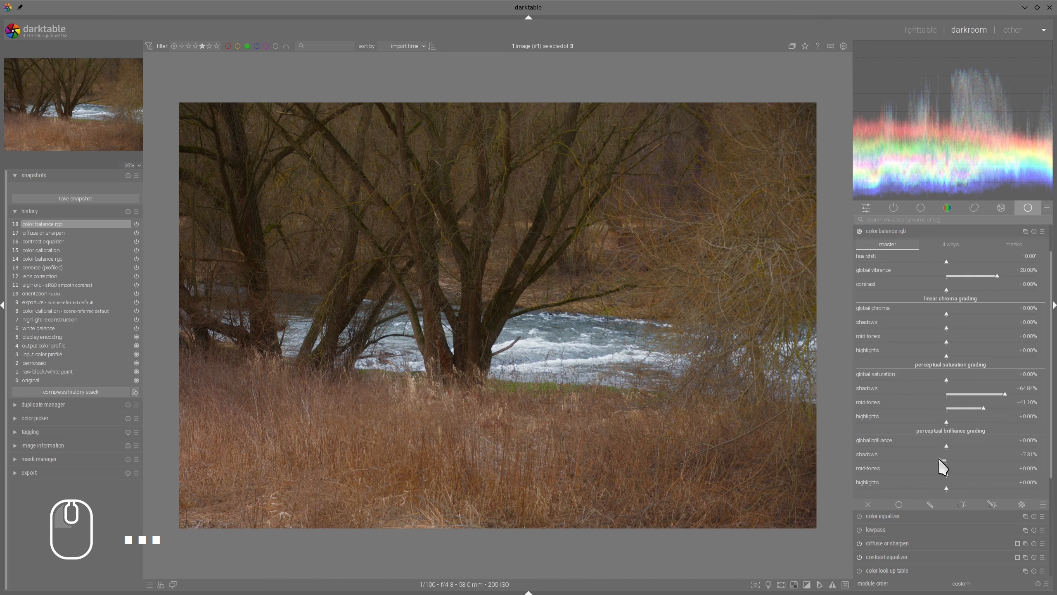
left_click(961, 487)
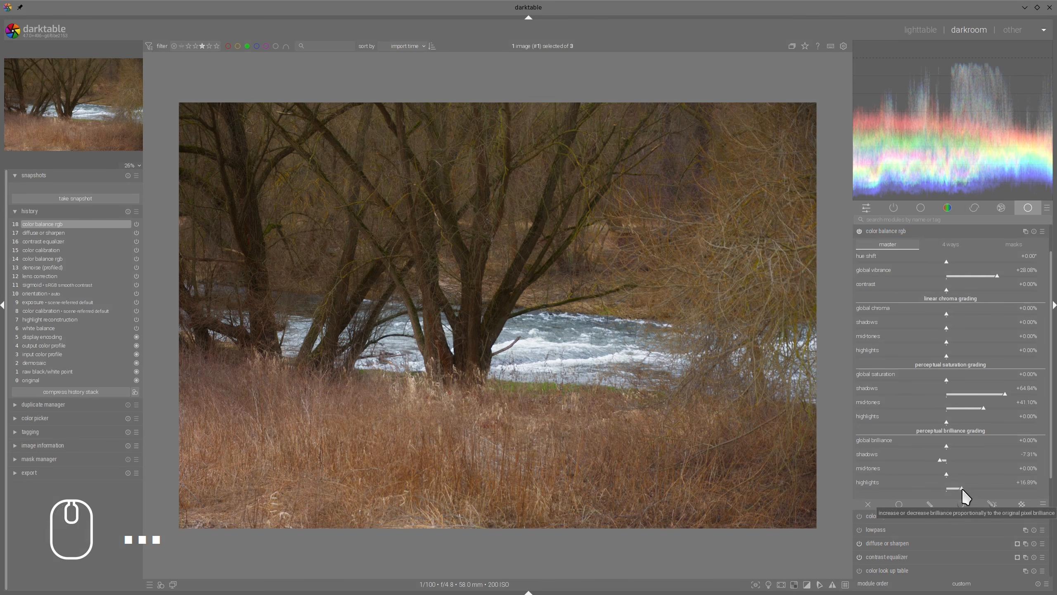
left_click(965, 489)
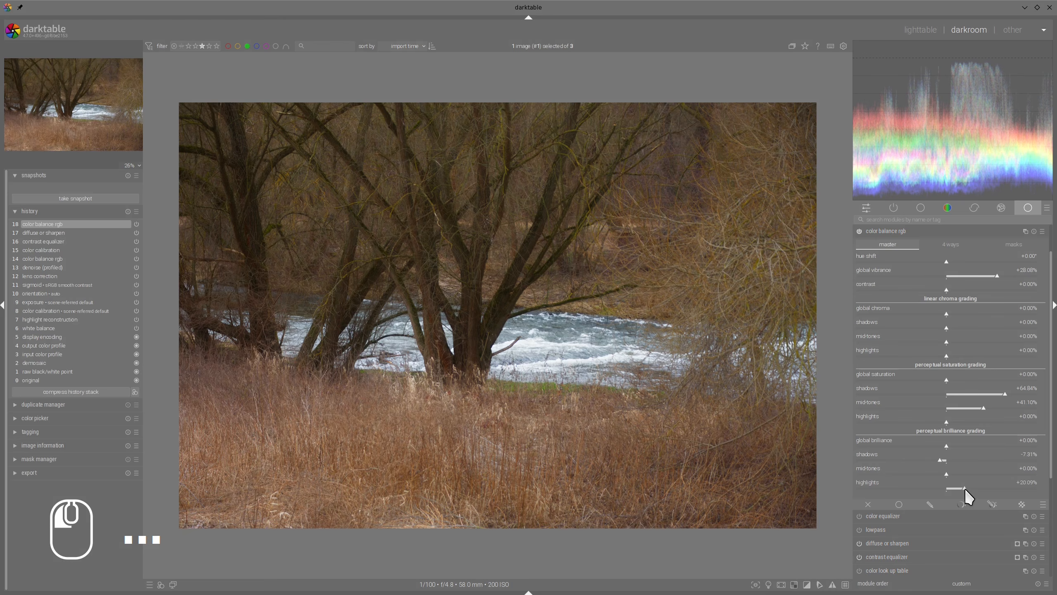
left_click(962, 489)
left_click_drag(963, 488, 974, 486)
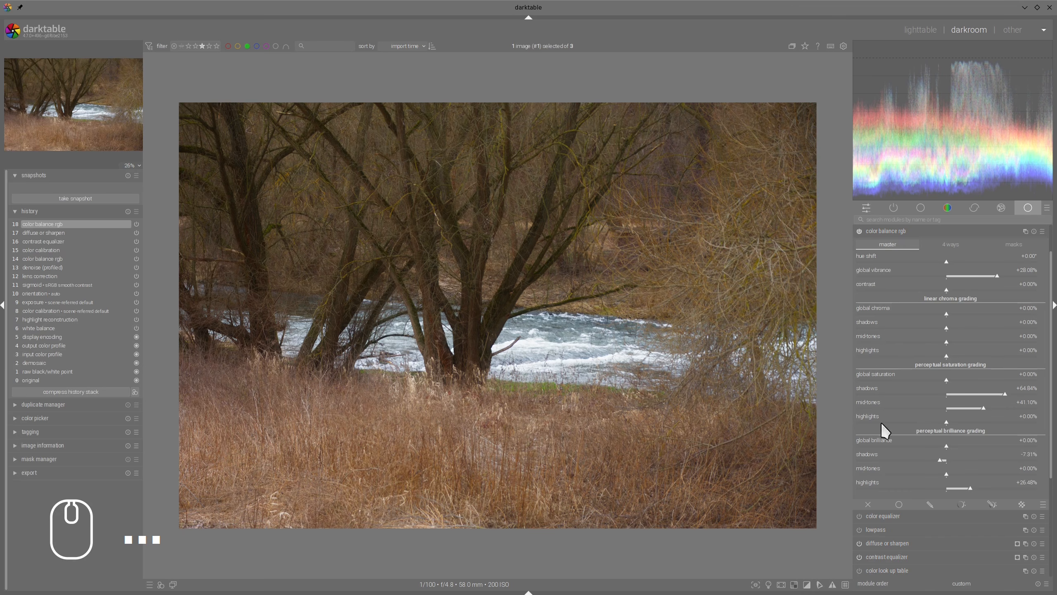
left_click(970, 488)
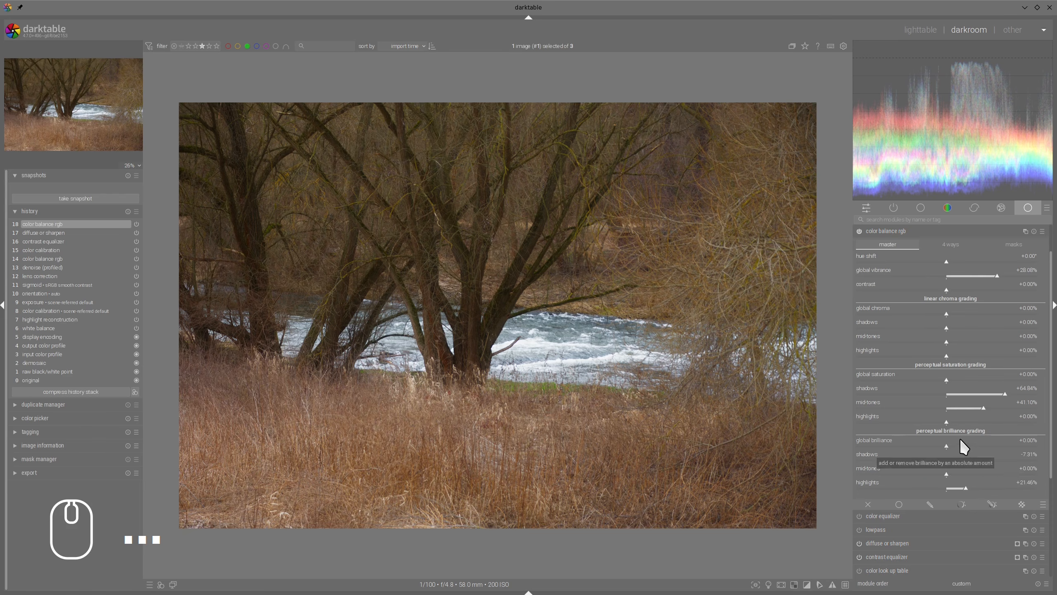
mouse_move(945, 438)
left_mouse_down()
mouse_move(924, 451)
mouse_move(976, 511)
left_mouse_up()
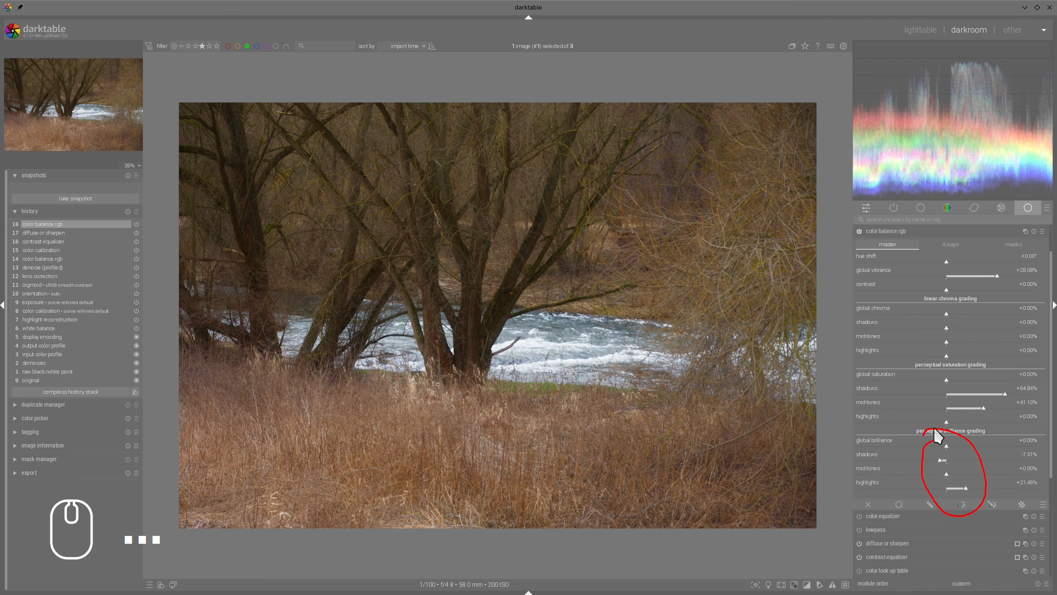
key("shift+super+F11")
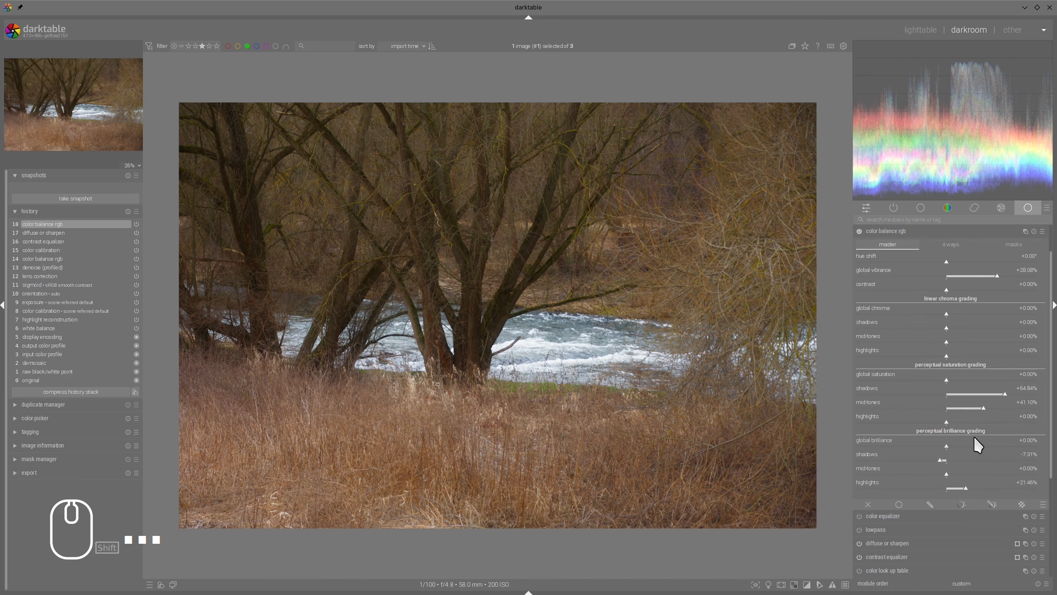
left_click(1014, 245)
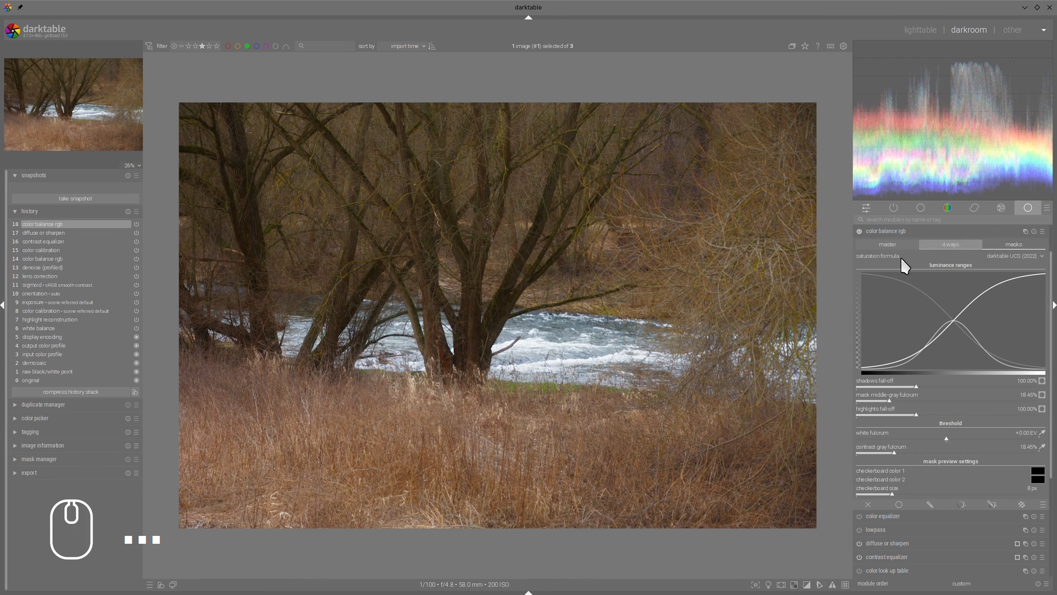
left_click(891, 245)
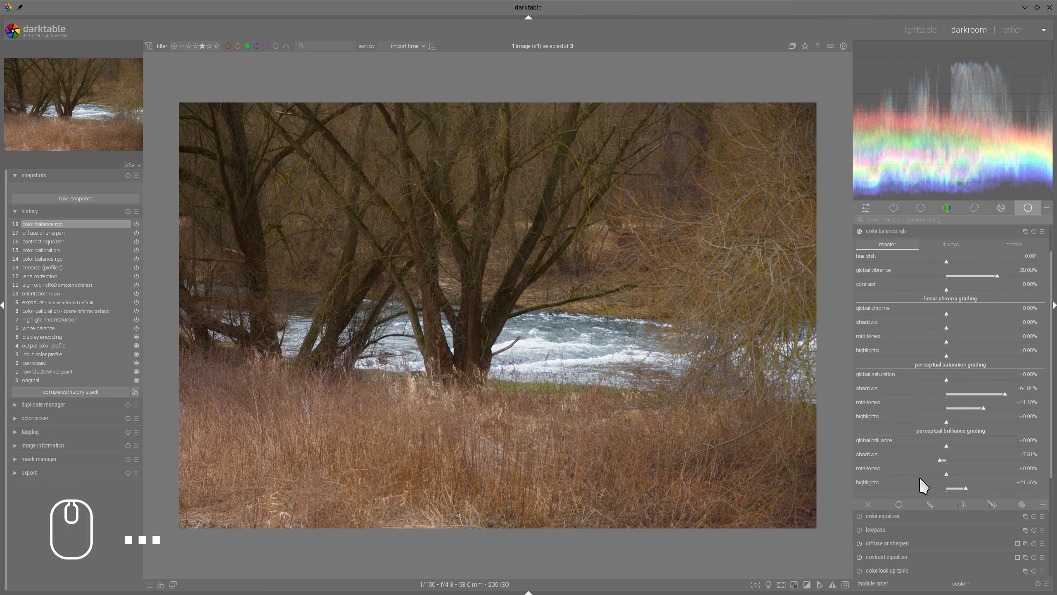
mouse_move(907, 480)
left_mouse_down()
mouse_move(987, 492)
mouse_move(900, 486)
left_mouse_up()
Step: In the color balance rgb masks, set the mask middle gray fulcrum to 37.44% and the highlights fall-off to 184.25%
left_click(1007, 248)
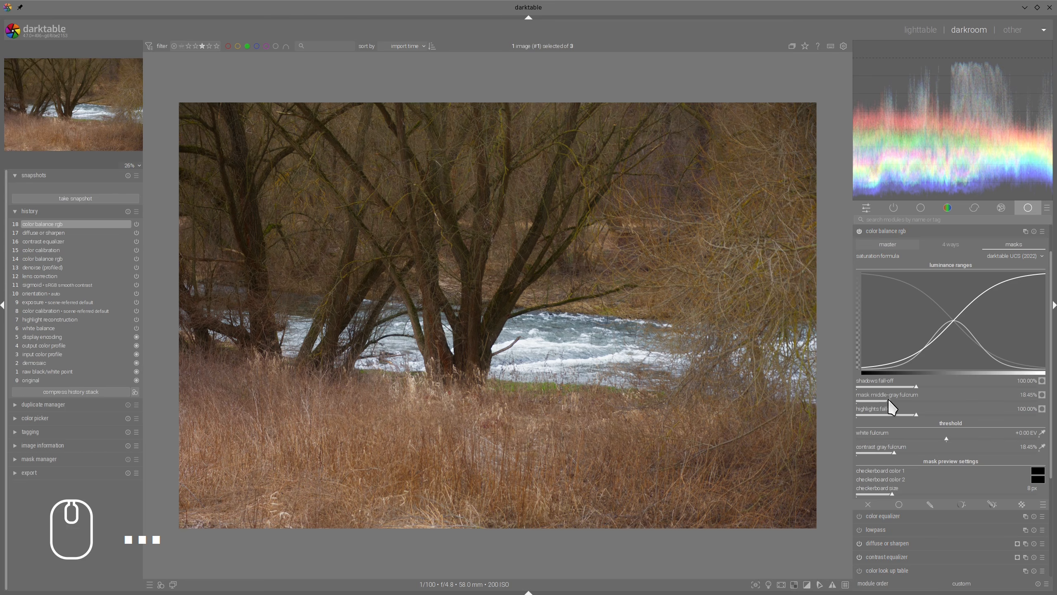
left_click_drag(887, 399, 924, 393)
mouse_move(963, 351)
left_mouse_down()
mouse_move(1007, 307)
mouse_move(960, 337)
left_mouse_up()
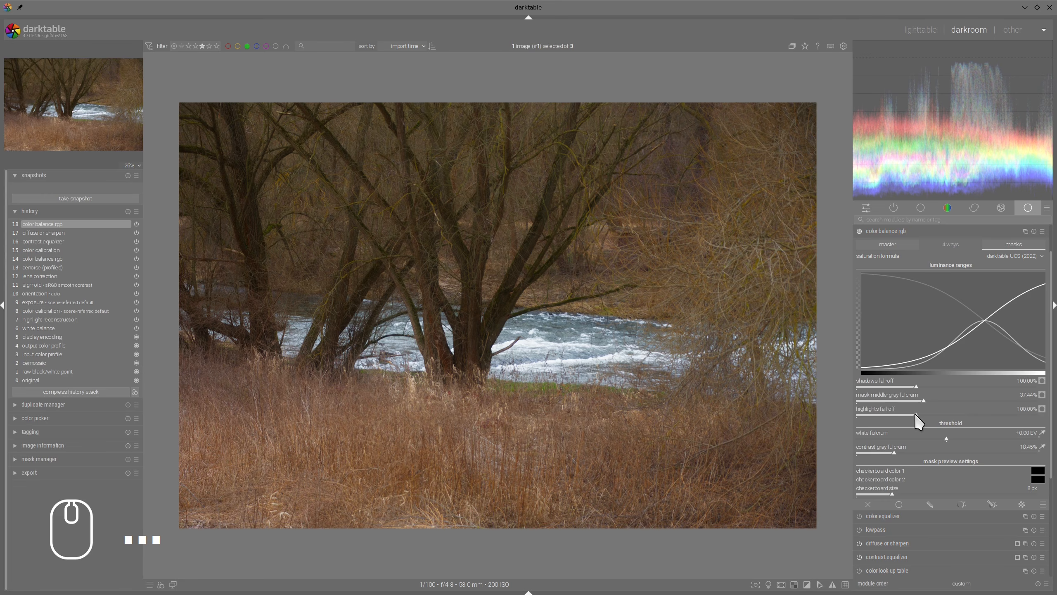
left_click_drag(916, 414, 968, 414)
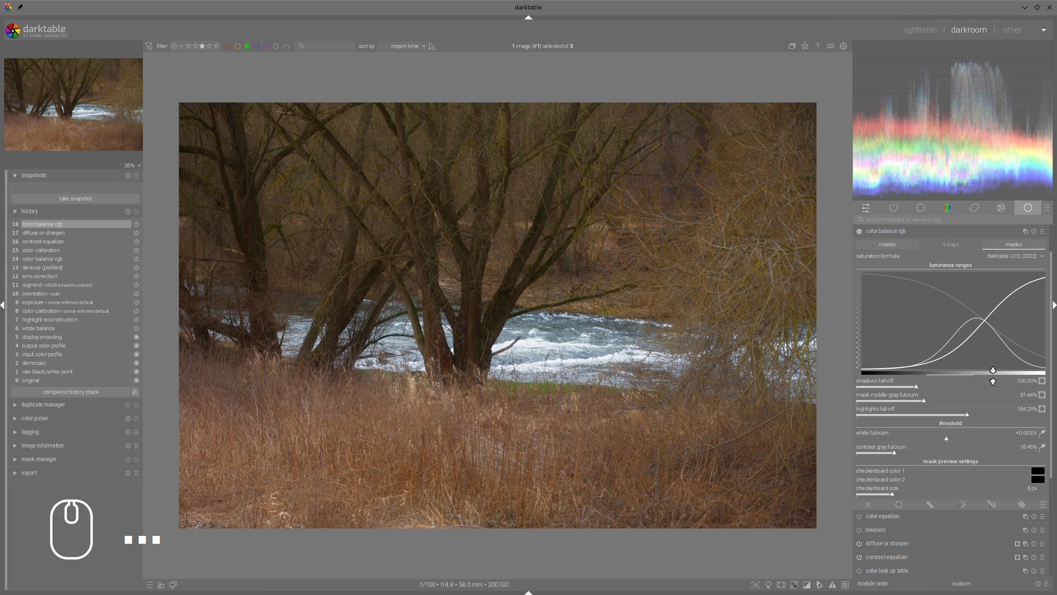
Step: Set the midtones perceptual brilliance to -9.13% in color balance rgb and fine-tune the highlights brilliance
left_click(888, 245)
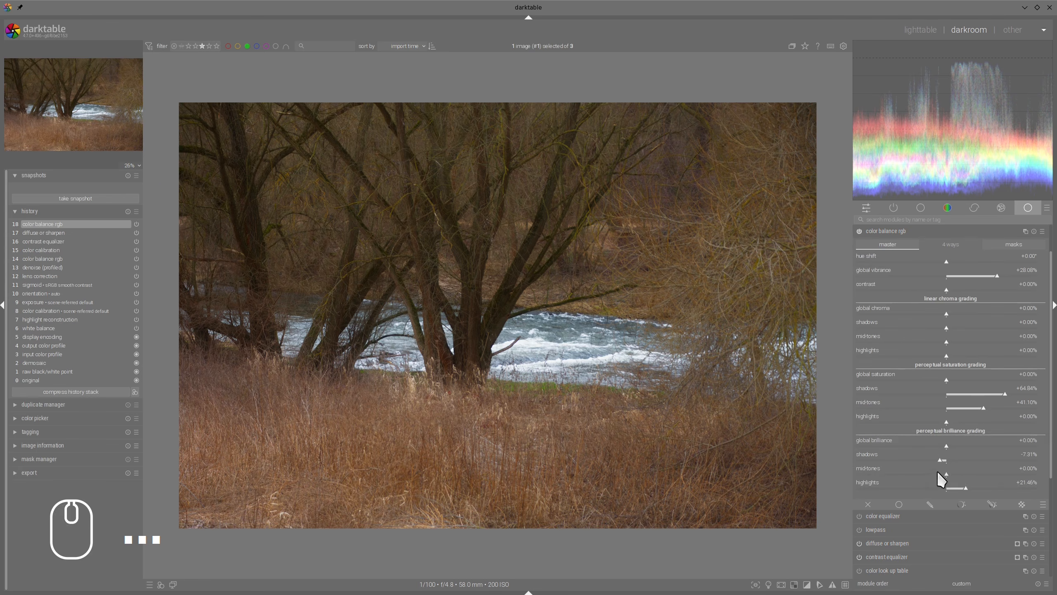
left_click_drag(939, 474, 947, 474)
left_click(962, 488)
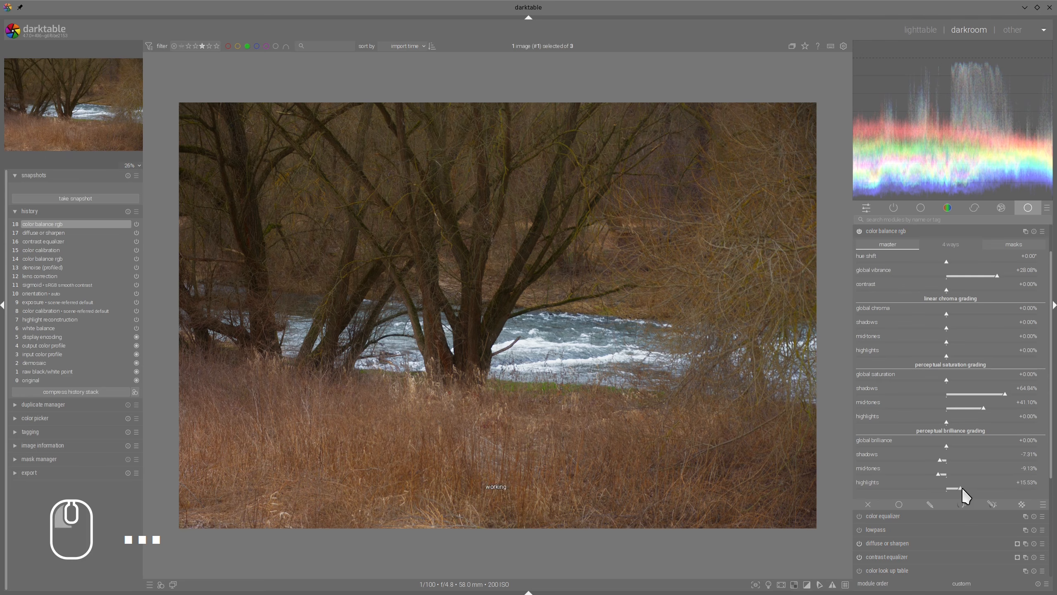
left_click(966, 488)
Step: Collapse color balance rgb and toggle it off and on to compare the photo with and without the grading
left_click(858, 231)
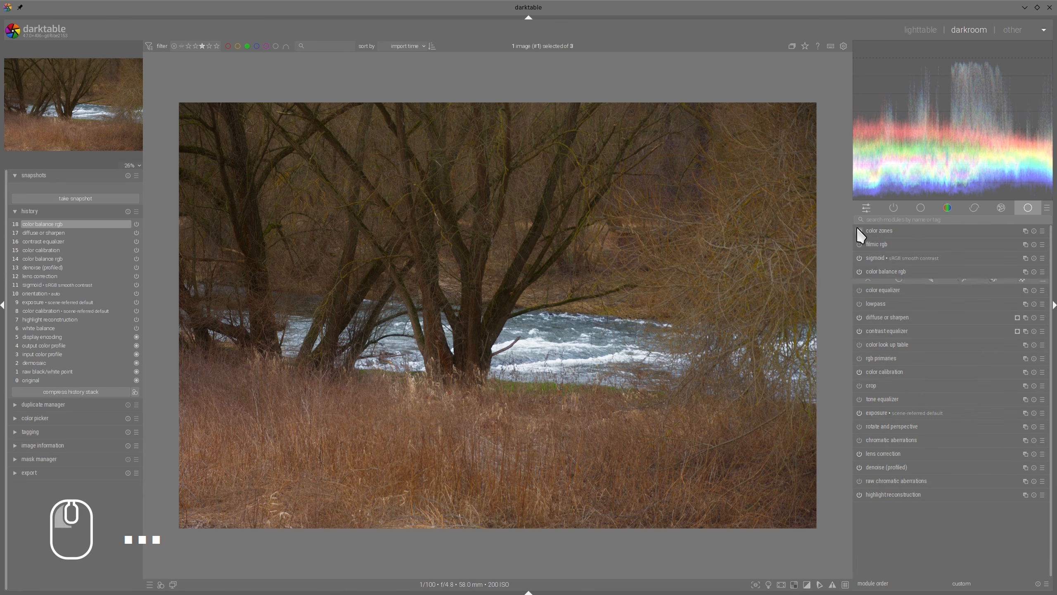
left_click(859, 271)
left_click(860, 271)
left_click(859, 271)
left_click(859, 271)
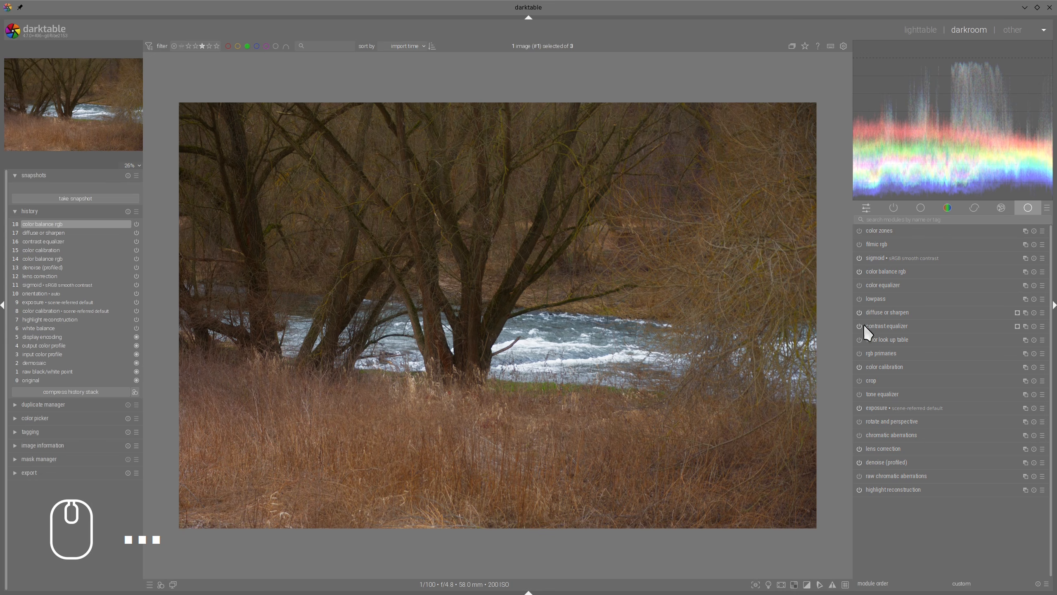
Step: Enable the tone equalizer and auto-adjust its mask exposure compensation
left_click(859, 394)
left_click(877, 394)
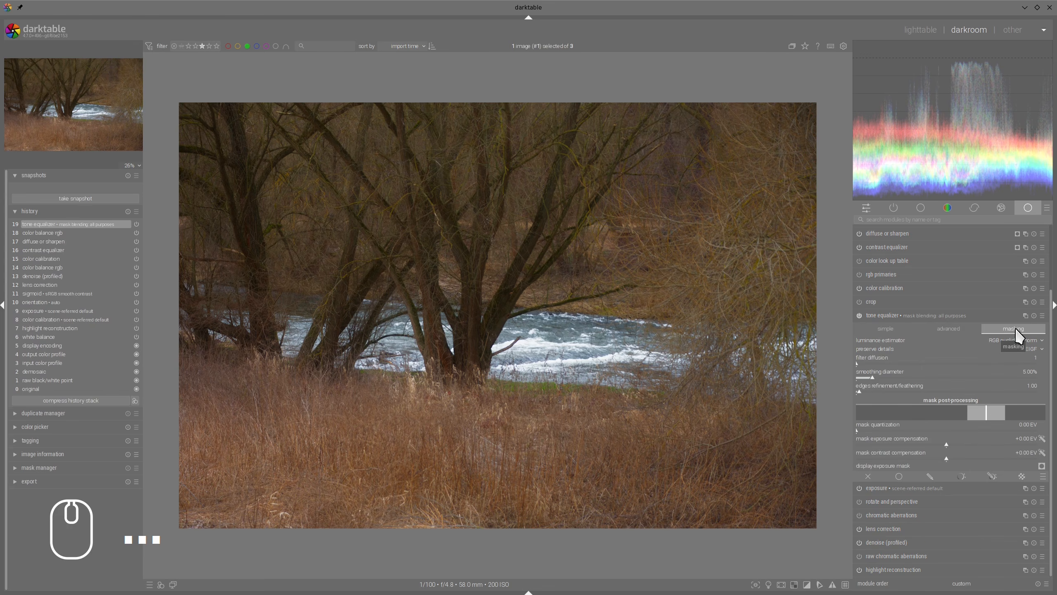
left_click(1042, 438)
Step: Lower the highlight end of the tone equalizer's advanced curve to about -1 EV, and collapse the module
left_click(954, 332)
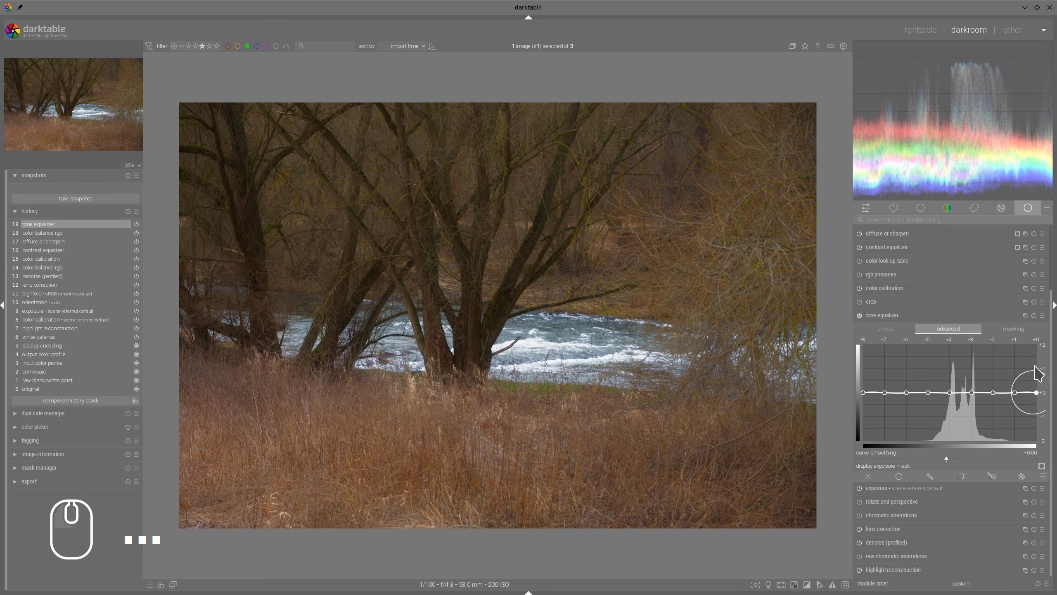
left_click_drag(1033, 403, 1032, 394)
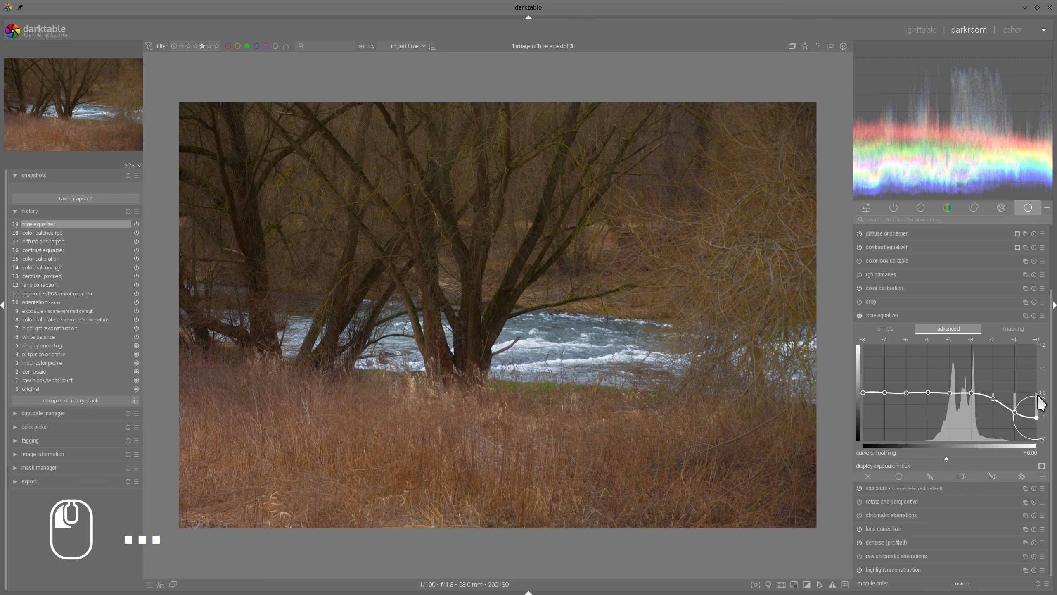
left_click(901, 316)
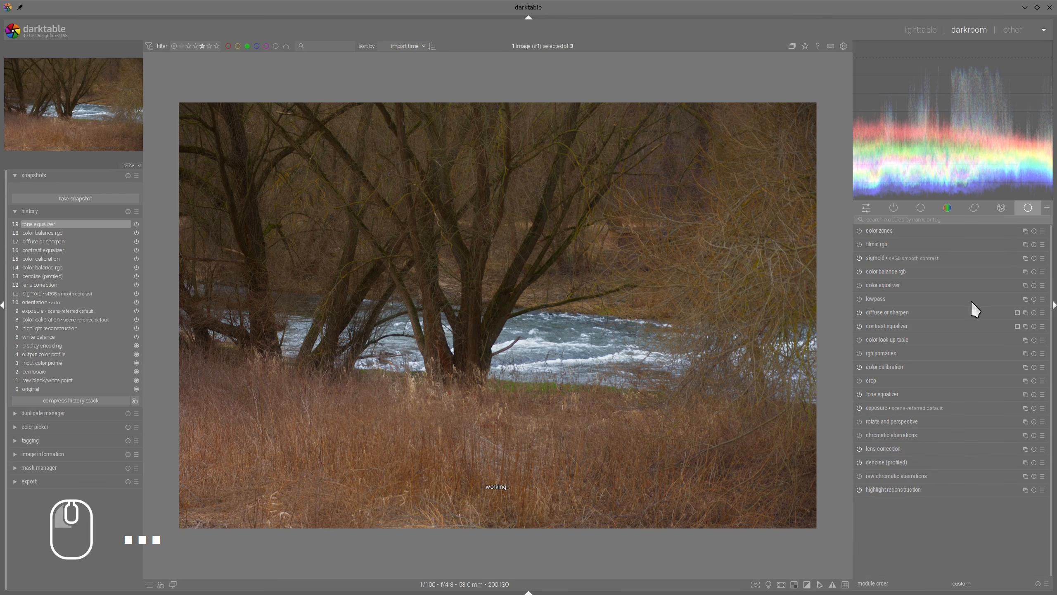
Step: Toggle color assessment mode and review the whole photo fitted to the view
left_click(768, 585)
left_click(768, 585)
scroll(671, 351, "down", 1)
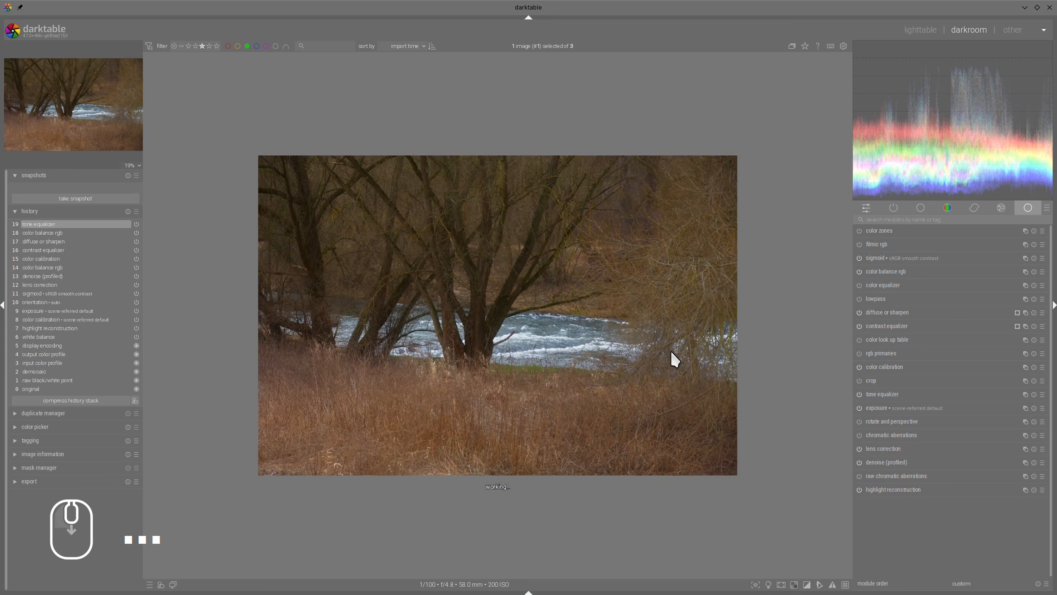
scroll(671, 351, "up", 2)
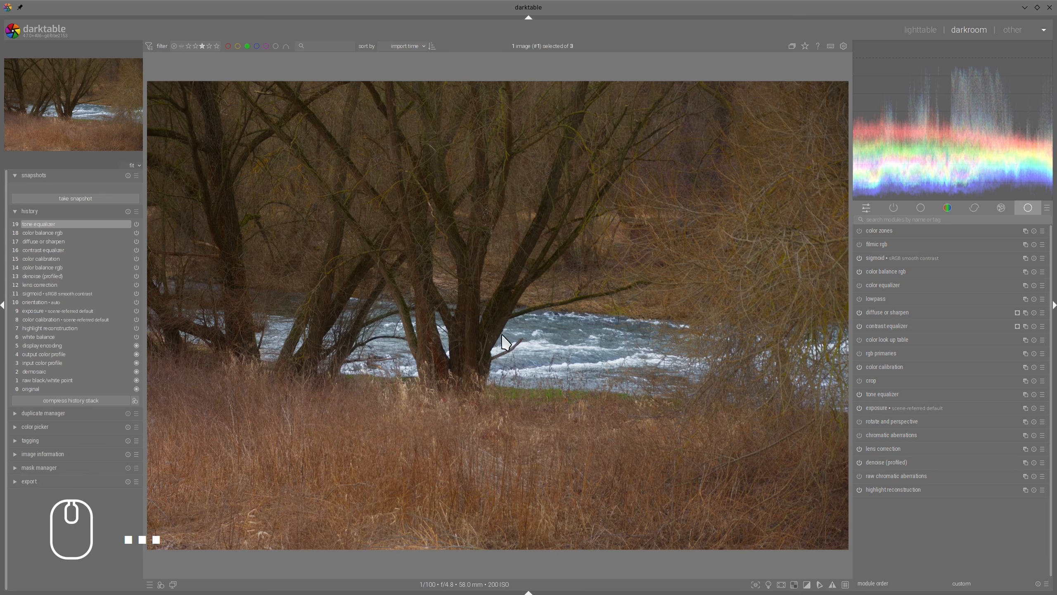
Step: Add a new instance of diffuse or sharpen using the sharpness preset and set its radius span to 6 px
scroll(531, 329, "up", 1)
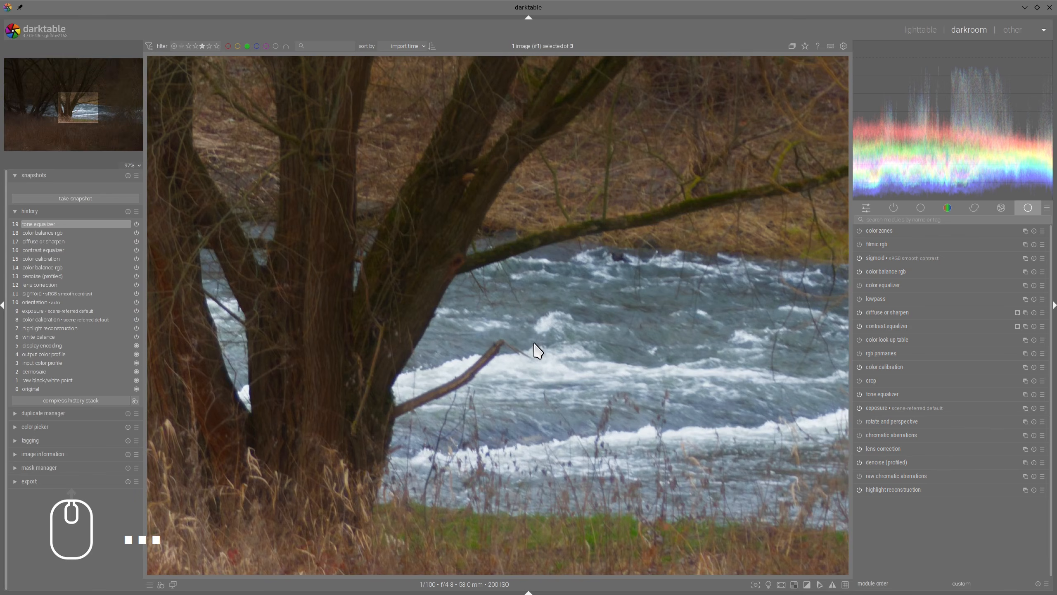
left_click_drag(516, 284, 525, 472)
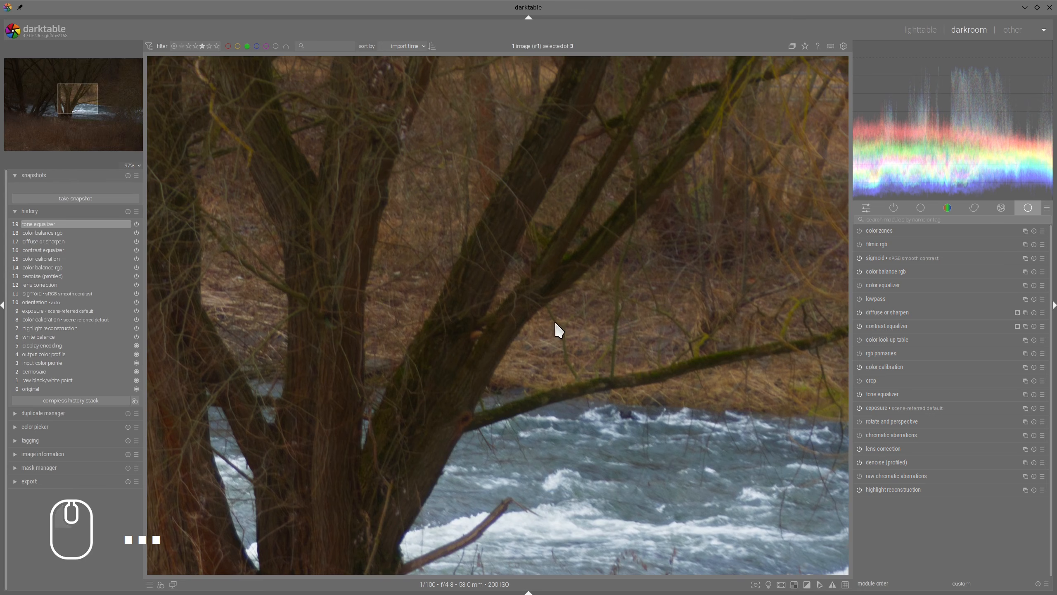
left_click_drag(589, 397, 597, 331)
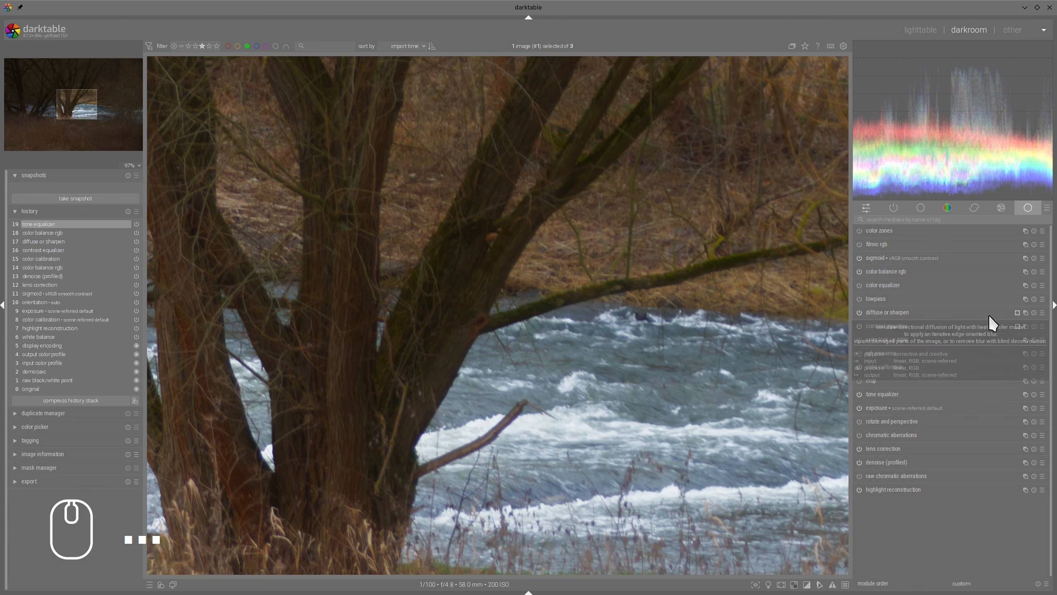
right_click(1028, 312)
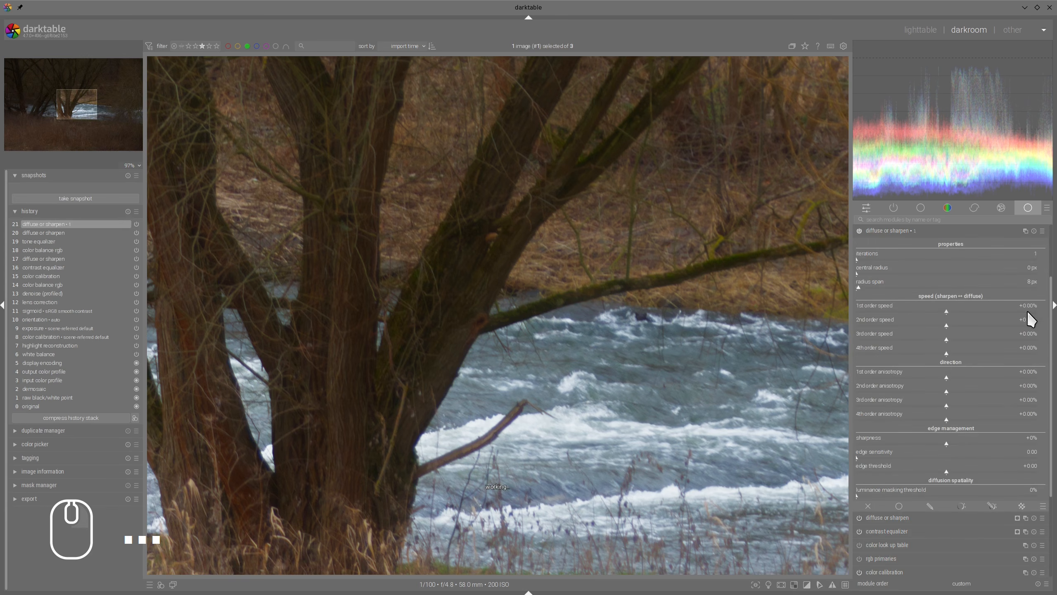
left_click(1041, 231)
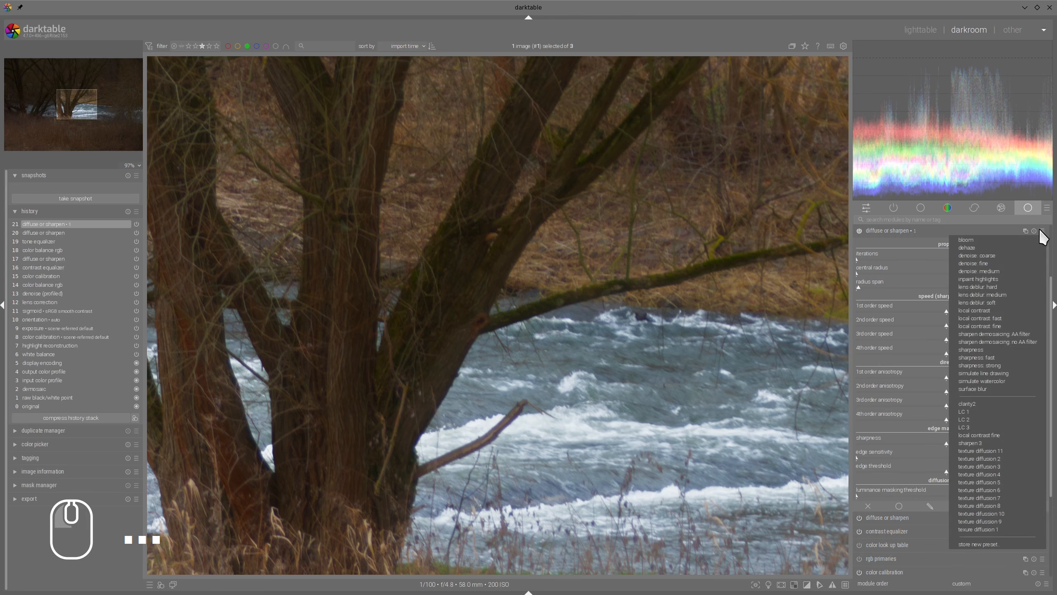
left_click(976, 355)
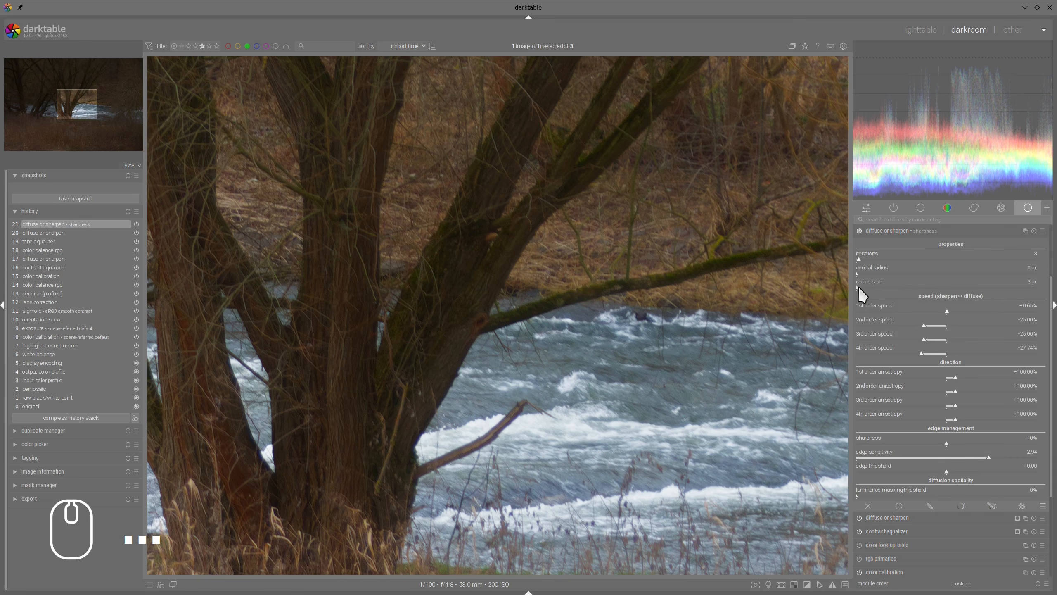
scroll(858, 286, "up", 3)
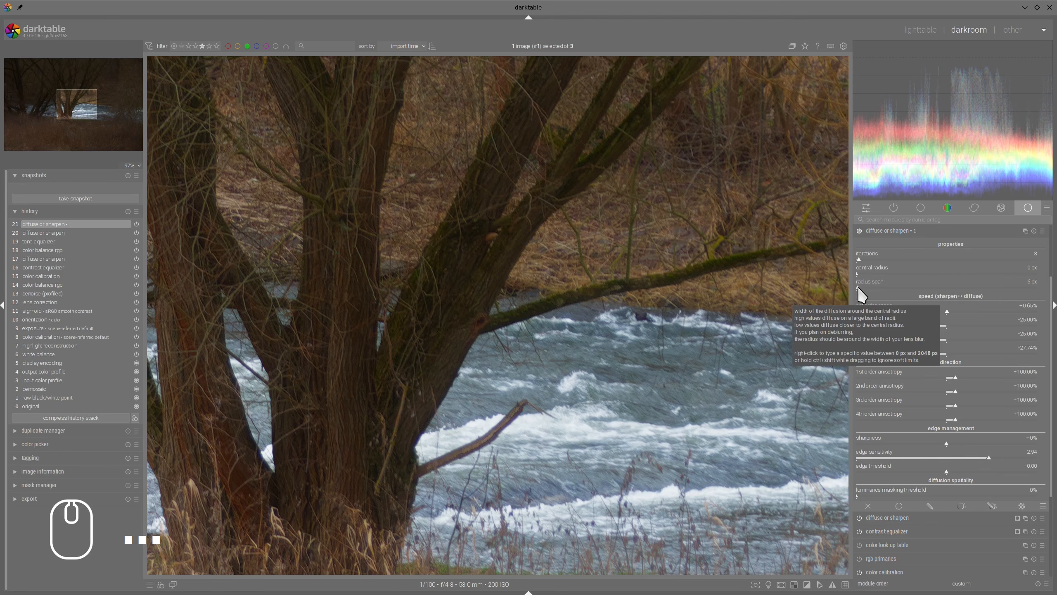
Step: Compare the photo with and without the new diffuse or sharpen instance, collapse the module, and review the whole image
left_click(860, 231)
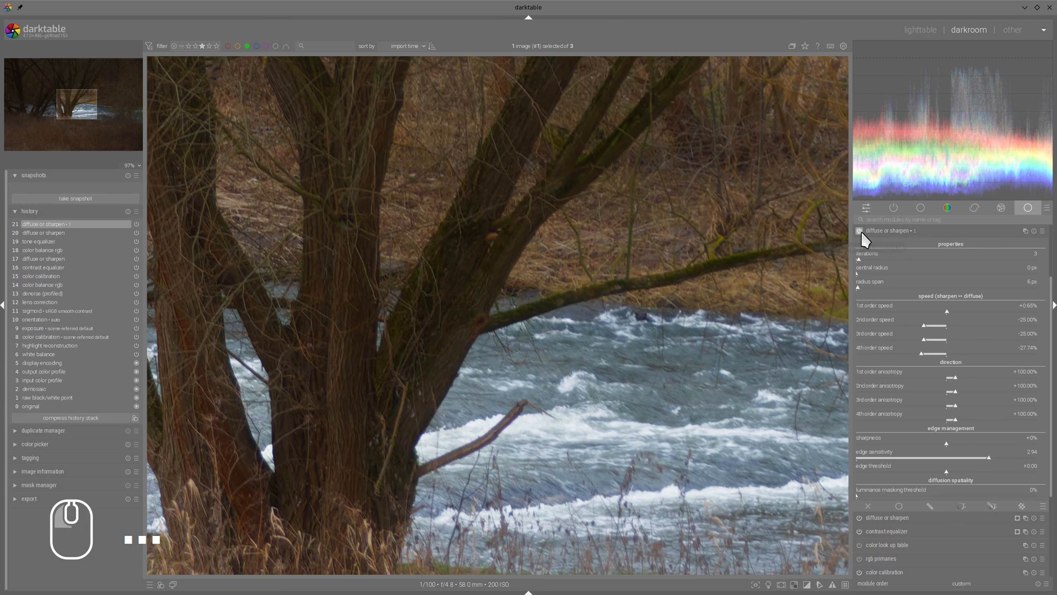
left_click(899, 231)
scroll(649, 256, "down", 3)
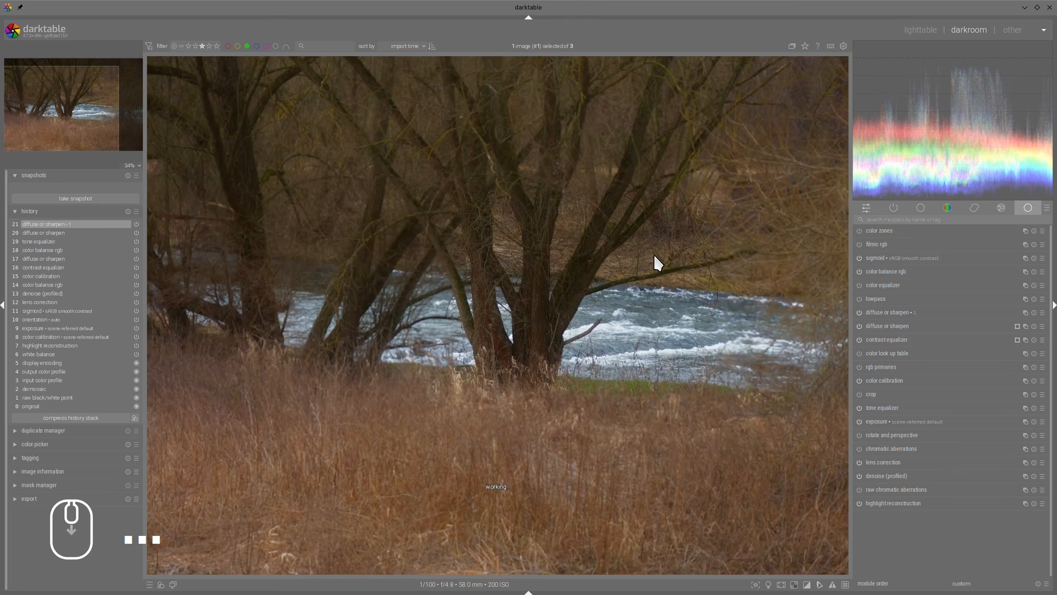
scroll(654, 254, "down", 1)
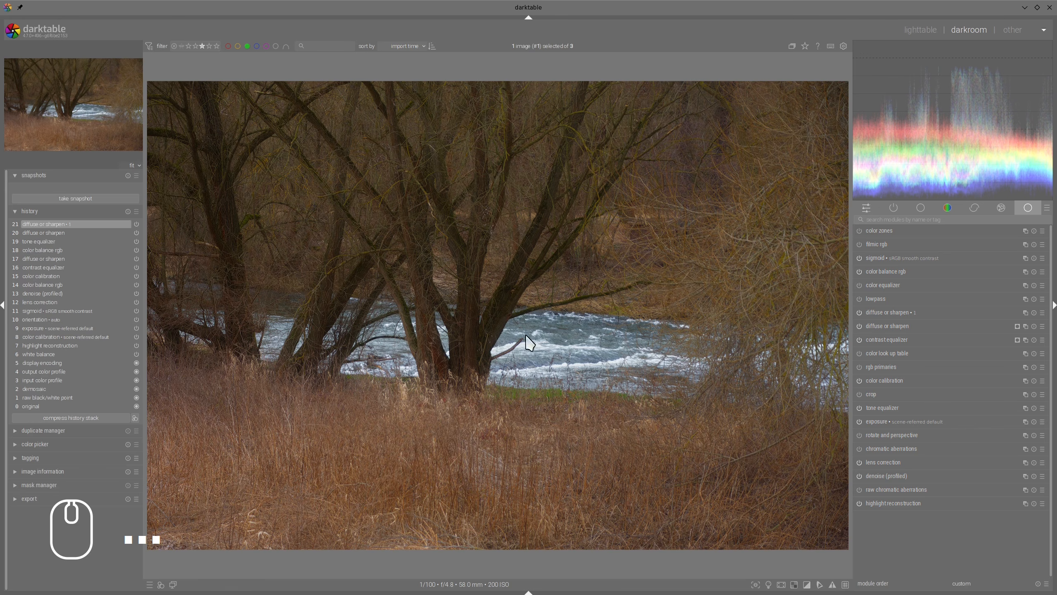
Step: Take a snapshot of the lens correction history state, return to the latest edit, and sweep the split line to compare both versions
left_click(48, 302)
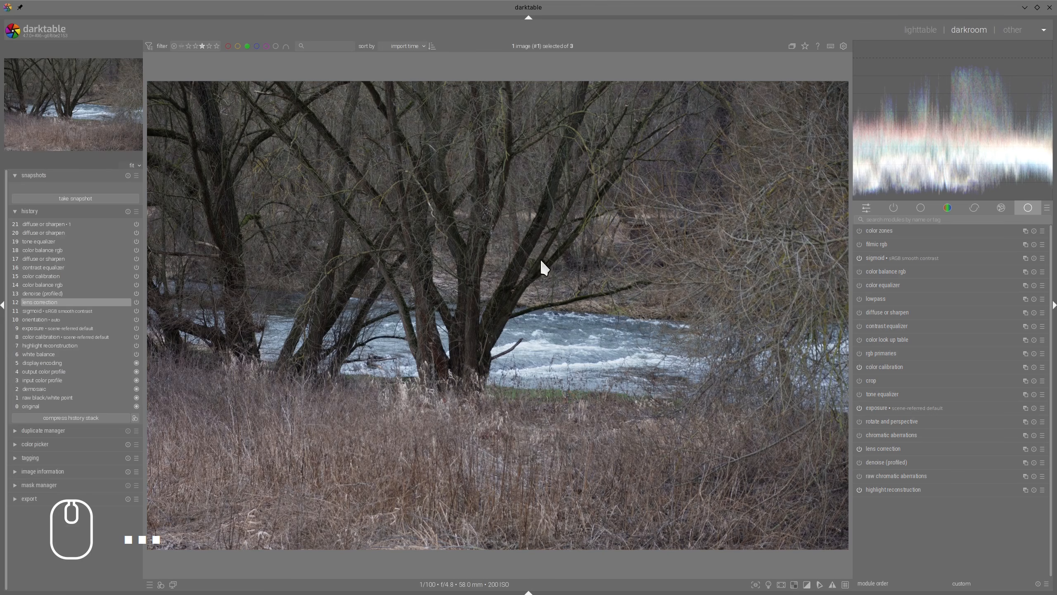
left_click(65, 198)
left_click(46, 189)
left_click(53, 227)
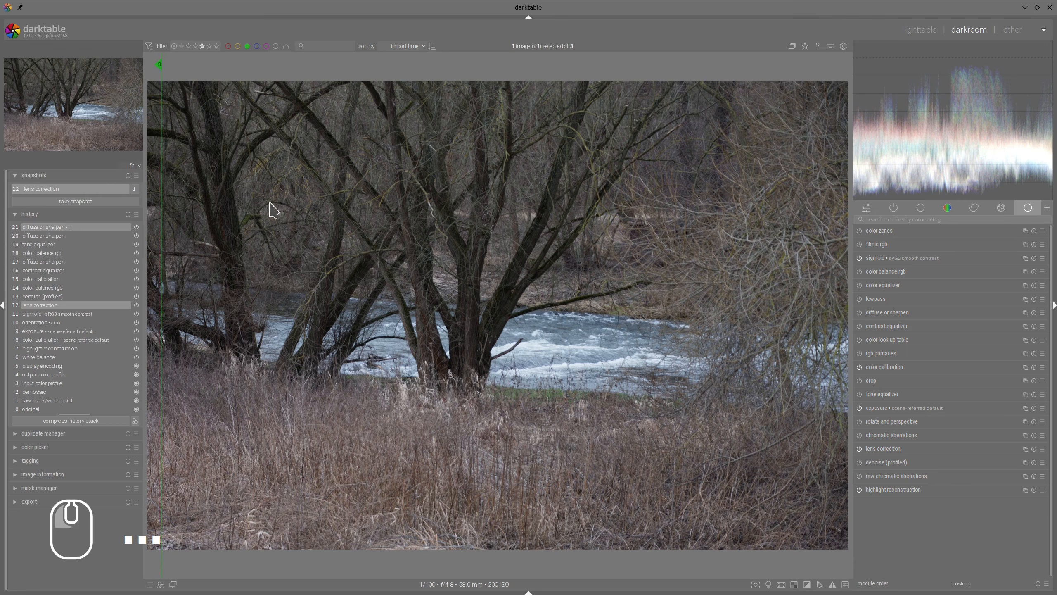
left_click_drag(168, 208, 134, 216)
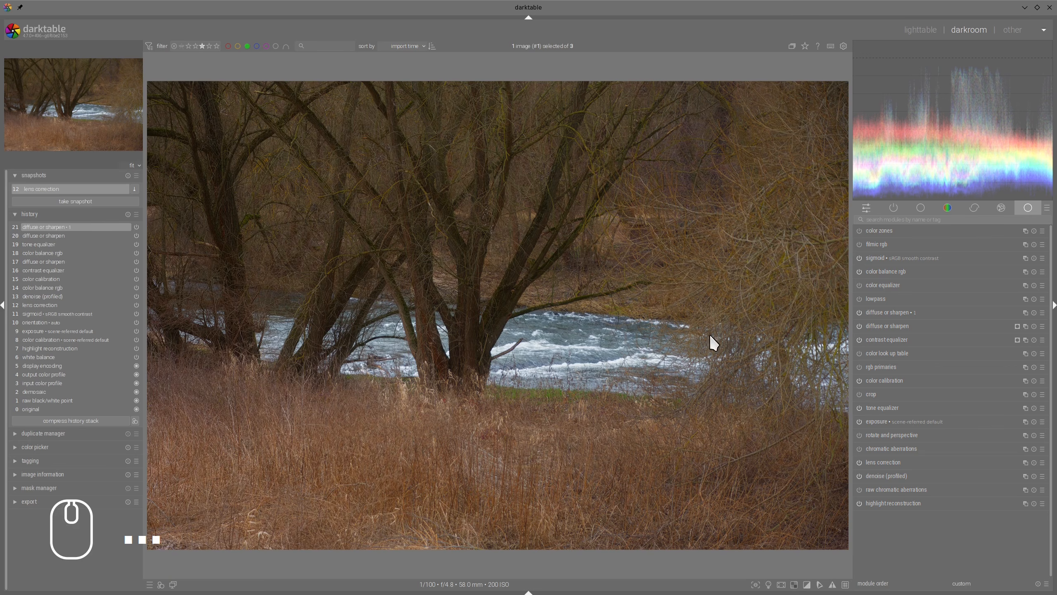
mouse_move(147, 212)
left_mouse_down()
mouse_move(487, 241)
mouse_move(142, 225)
left_mouse_up()
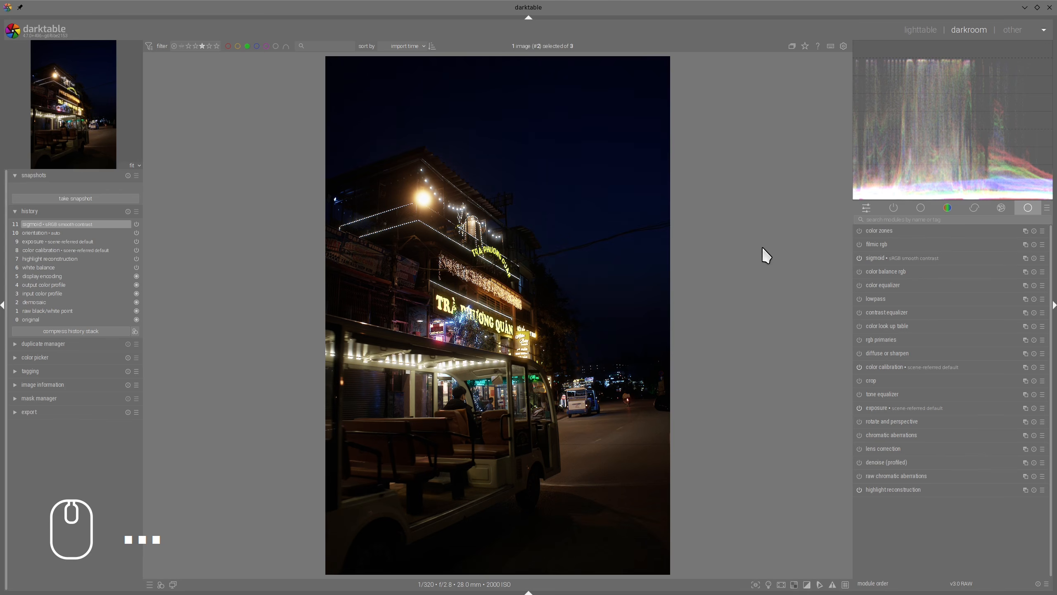
Step: Switch to the browser to examine the black pro mist filter night photo among the image results, and return to darktable
key("alt+Tab")
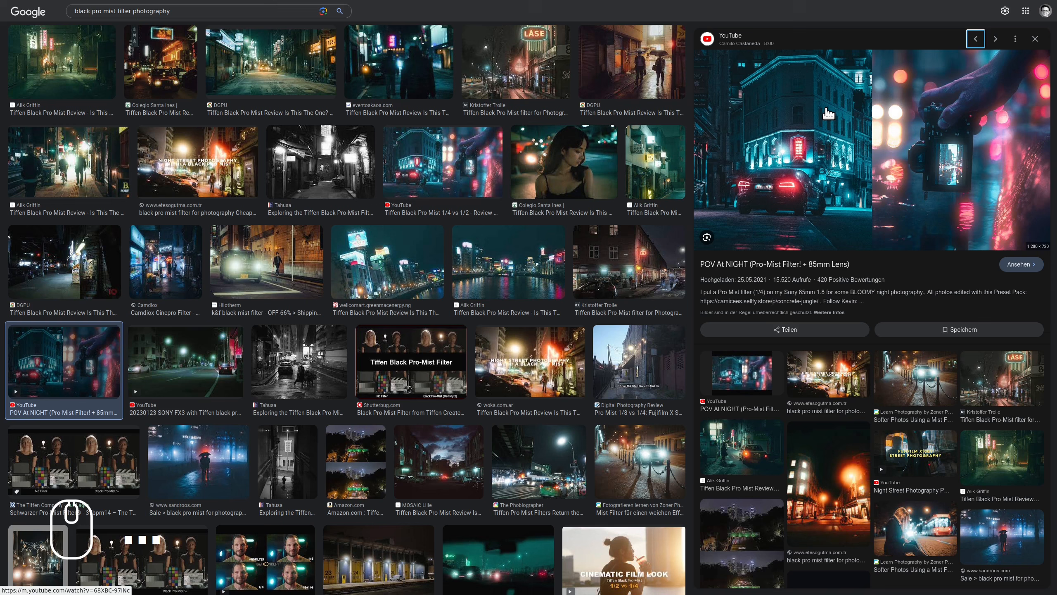
mouse_move(789, 125)
left_mouse_down()
mouse_move(832, 230)
mouse_move(782, 70)
mouse_move(851, 84)
left_mouse_up()
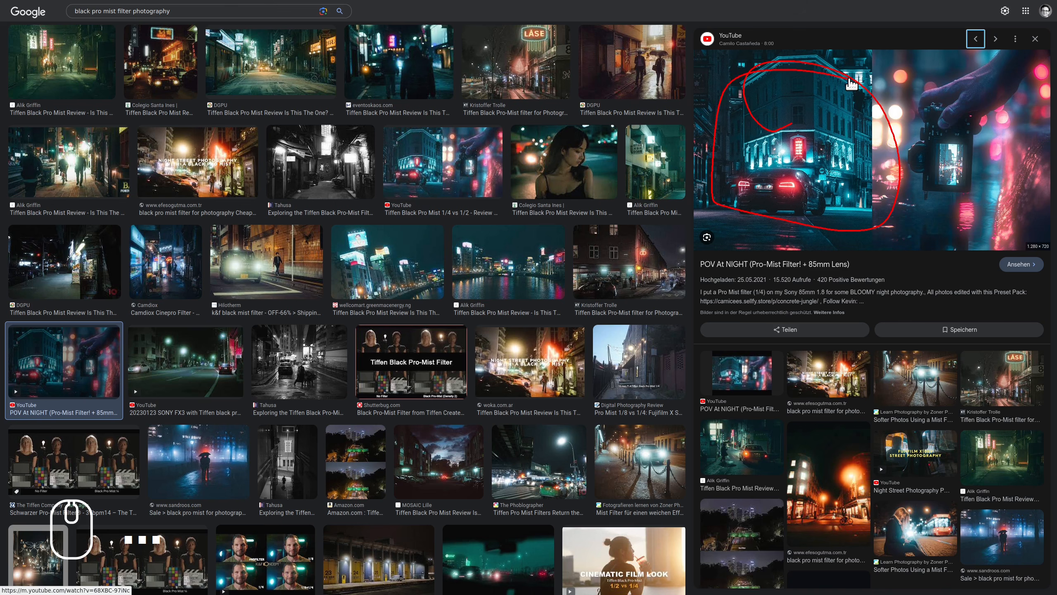
key("alt+Tab")
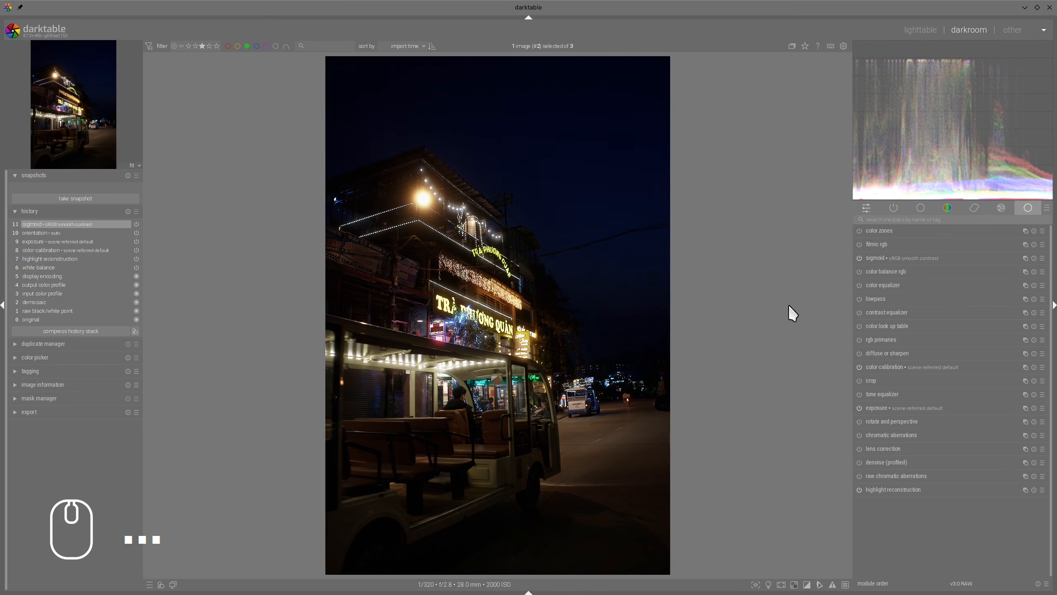
Step: Enable lens correction and profiled denoise for the night street photo, checking the denoise settings before collapsing the module
left_click(859, 448)
left_click(860, 462)
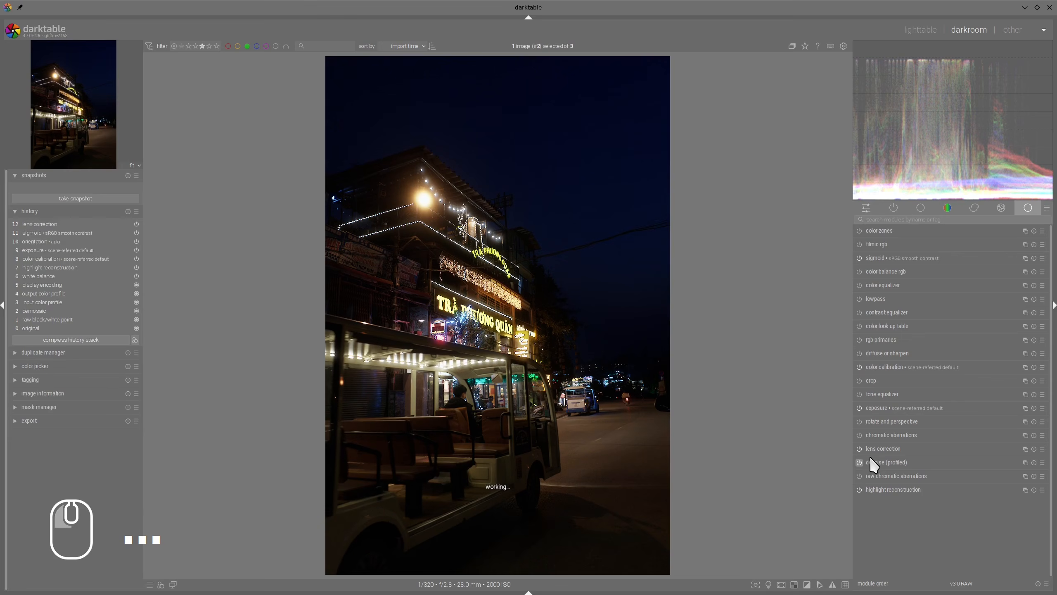
left_click(873, 461)
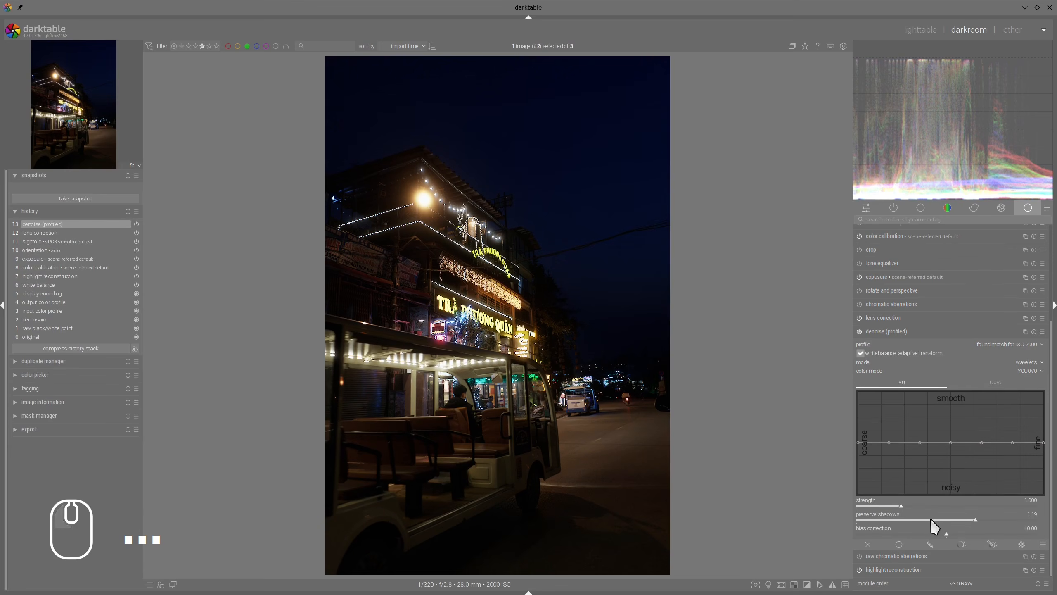
left_click(899, 331)
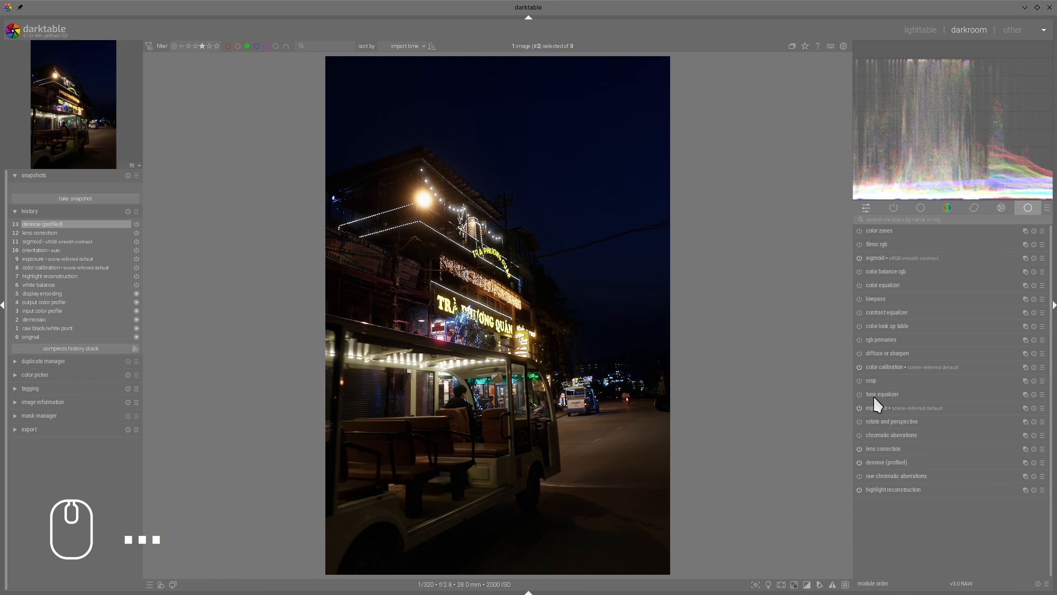
Step: Add a new instance of the exposure module and give it a combined drawn and parametric mask
right_click(1022, 408)
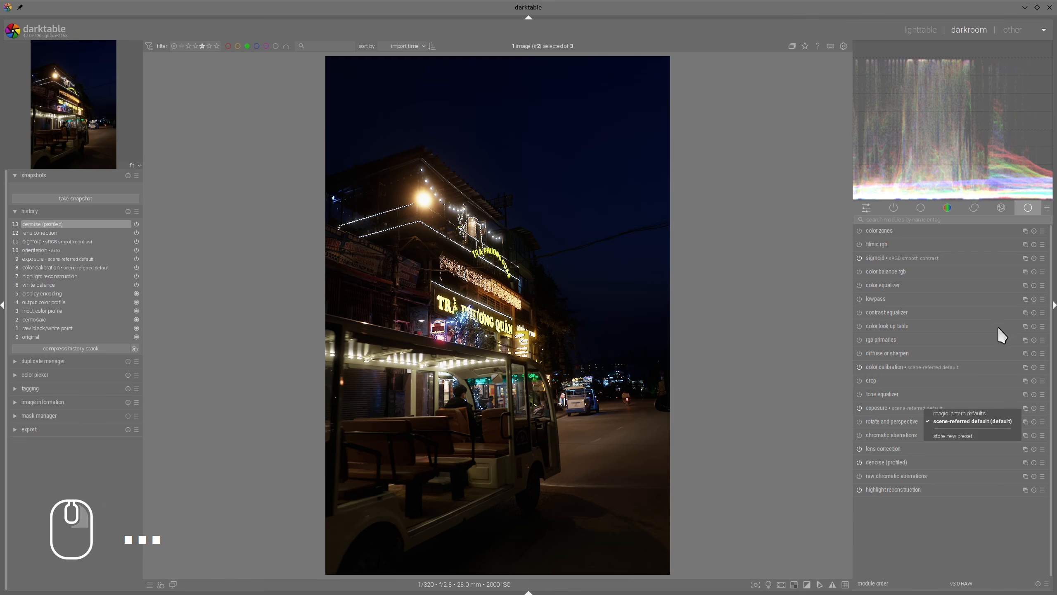
left_click(1028, 403)
right_click(1026, 408)
left_click(991, 477)
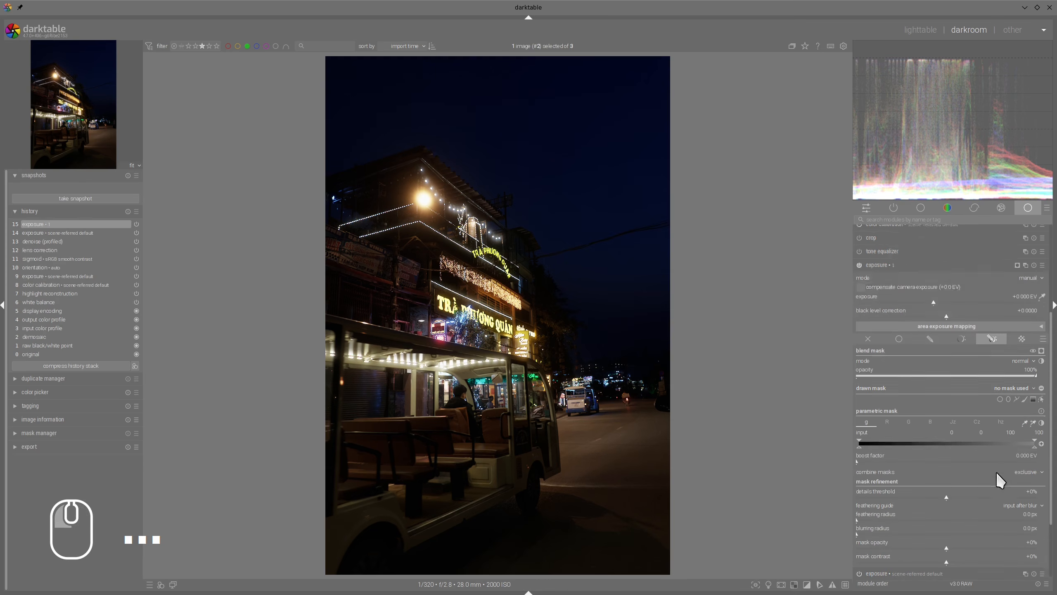
Step: Draw a path mask around the foreground road and lower part of the cart, widening its feather to about 17% and adjusting its upper-right node
left_click(1016, 313)
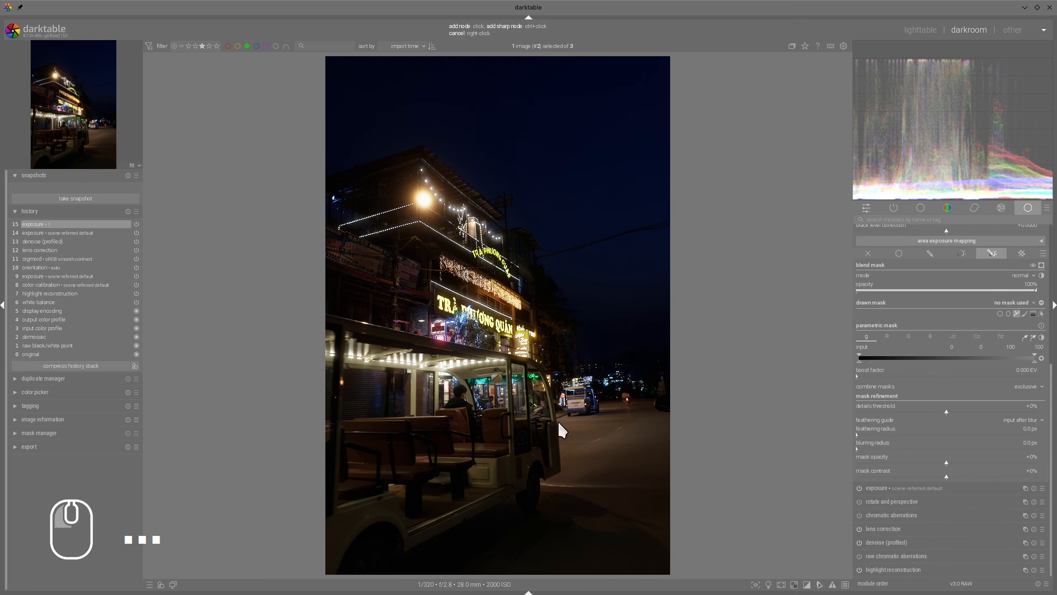
left_click(331, 510)
left_click(664, 390)
left_click(699, 490)
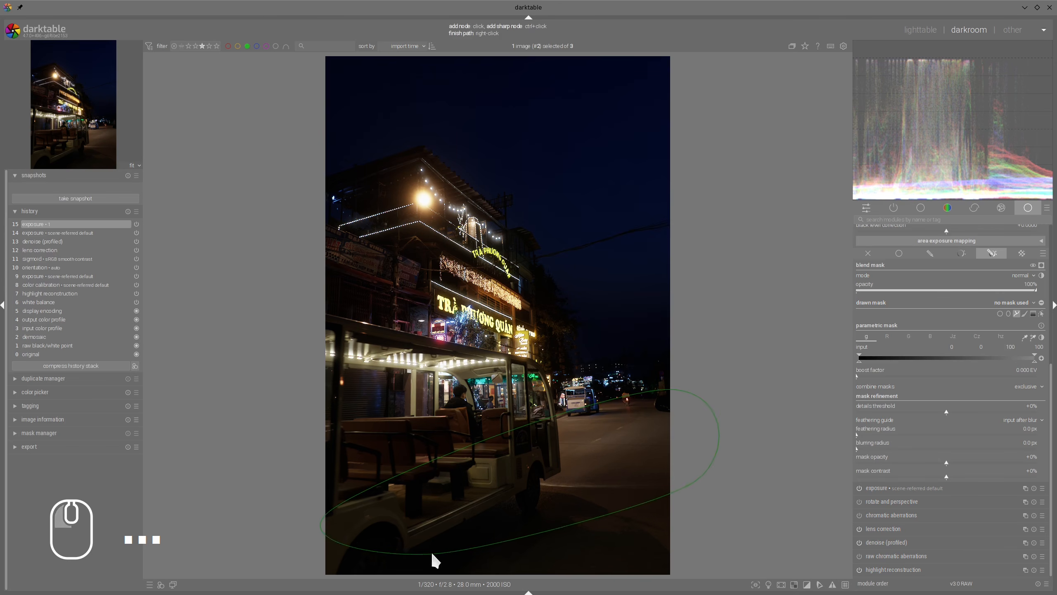
left_click(433, 560)
right_click(574, 483)
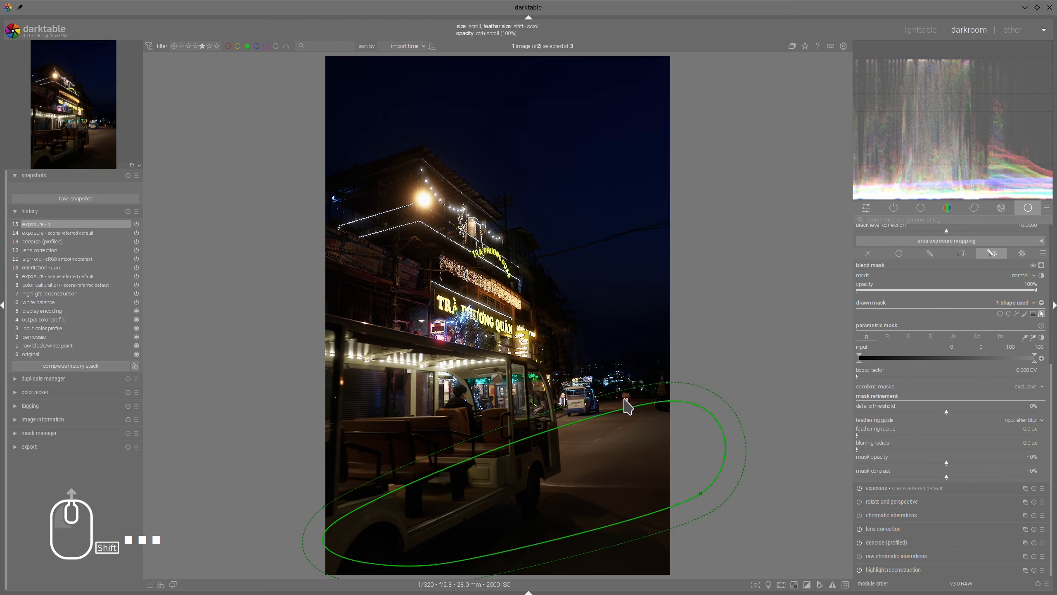
scroll(625, 410, "up", 3, "shift")
scroll(620, 399, "up", 10, "shift")
scroll(625, 400, "down", 5, "shift")
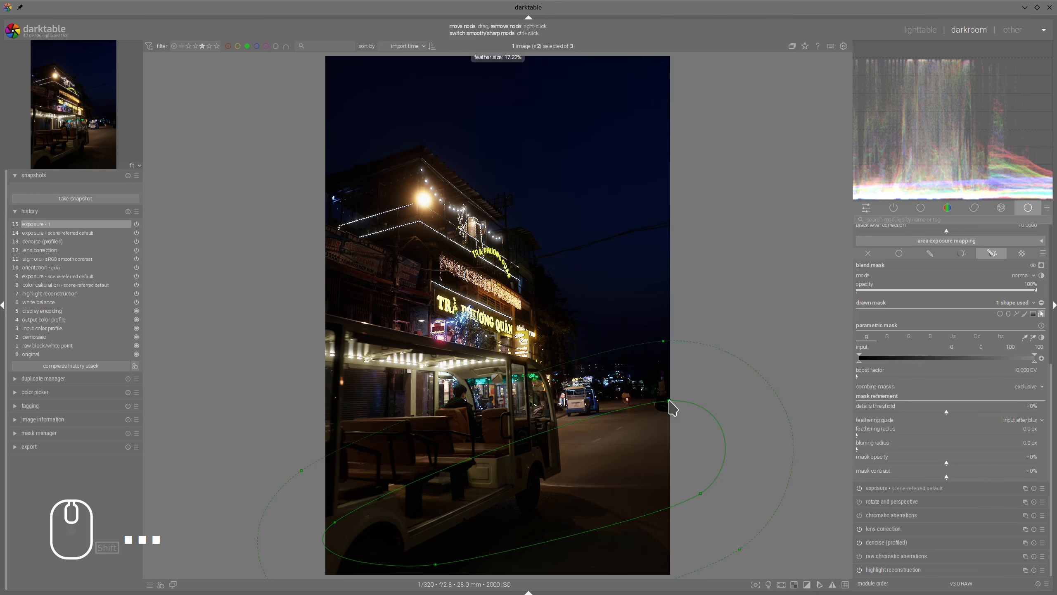
left_click_drag(670, 401, 610, 412)
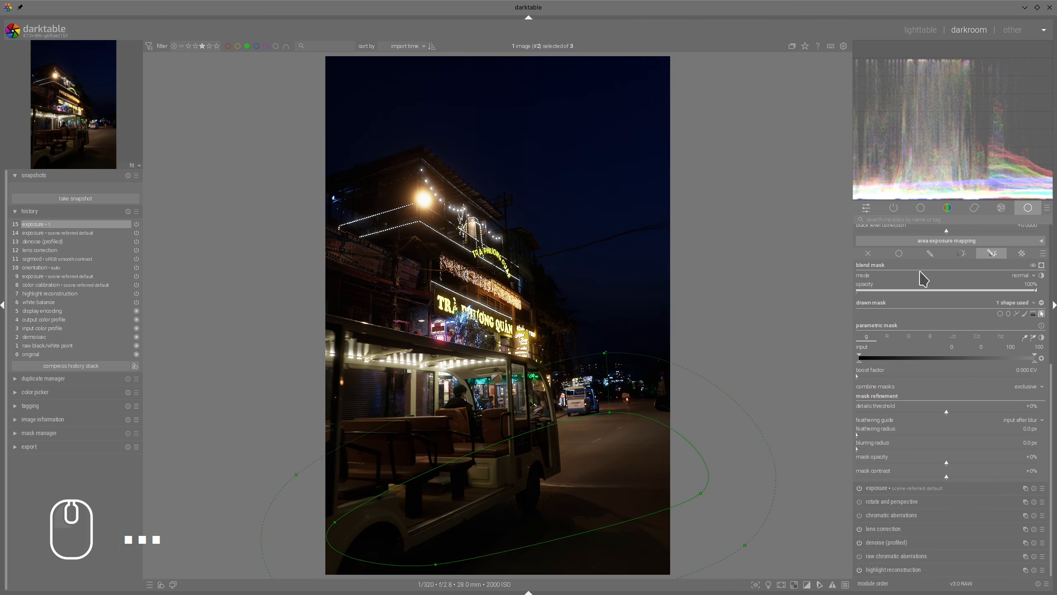
Step: Raise the masked exposure instance to about +1.07 EV to brighten the foreground, and collapse the module
scroll(1000, 265, "up", 3)
left_click(962, 327)
left_click_drag(965, 333, 974, 333)
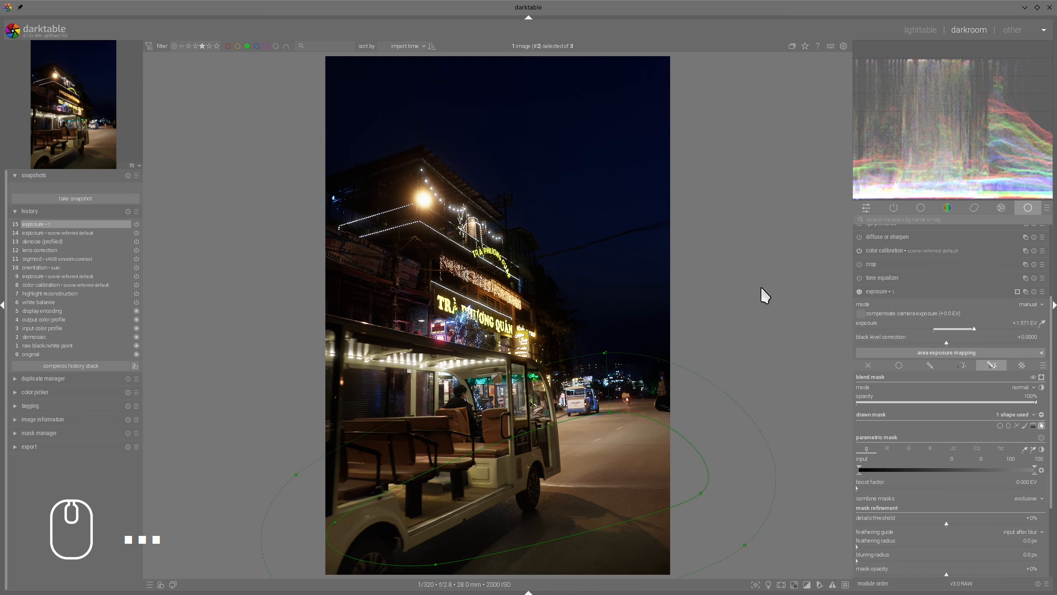
left_click(904, 290)
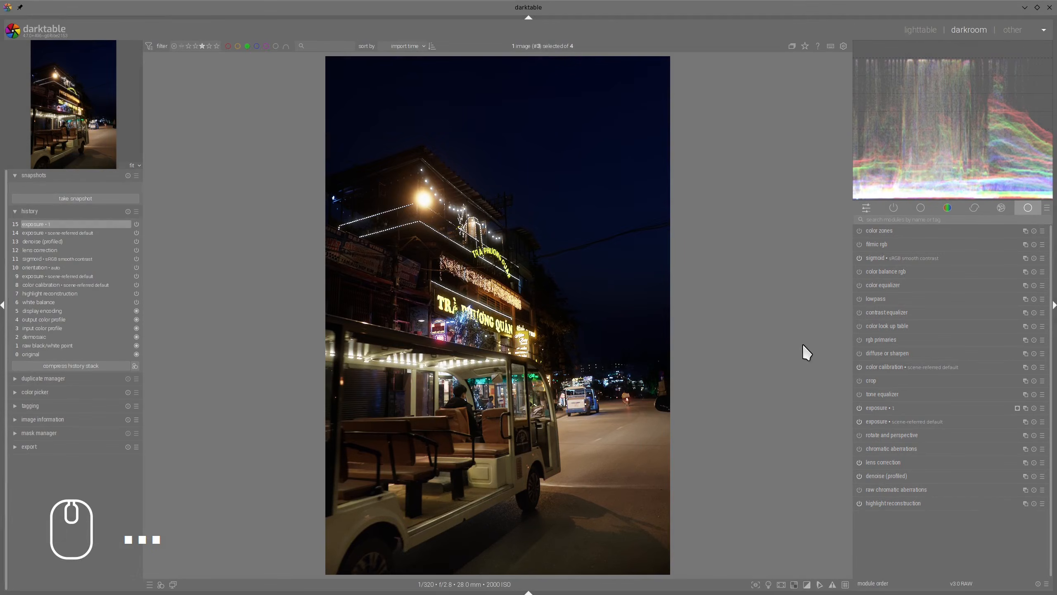
Step: Lower the contrast equalizer's luma curve slightly across all detail scales with a wide brush to soften the photo, and collapse the module
left_click(899, 312)
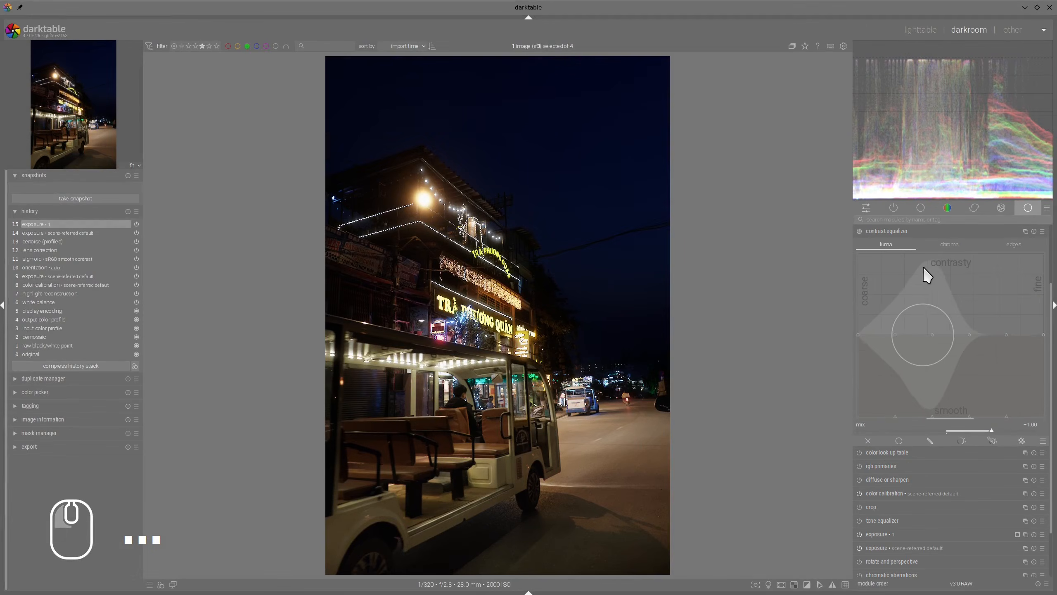
scroll(951, 292, "down", 3)
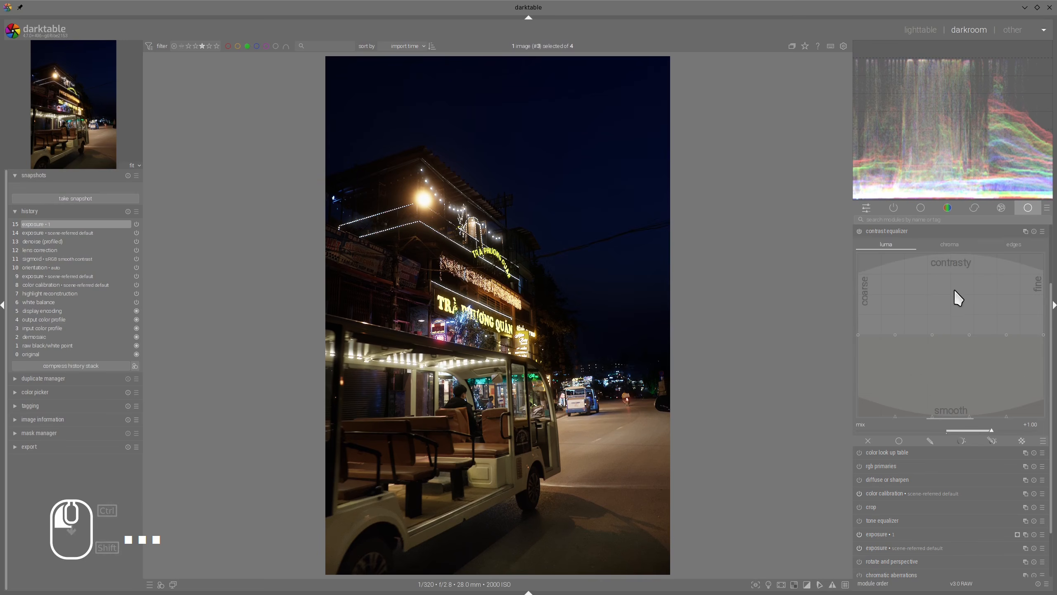
left_click_drag(954, 289, 949, 296)
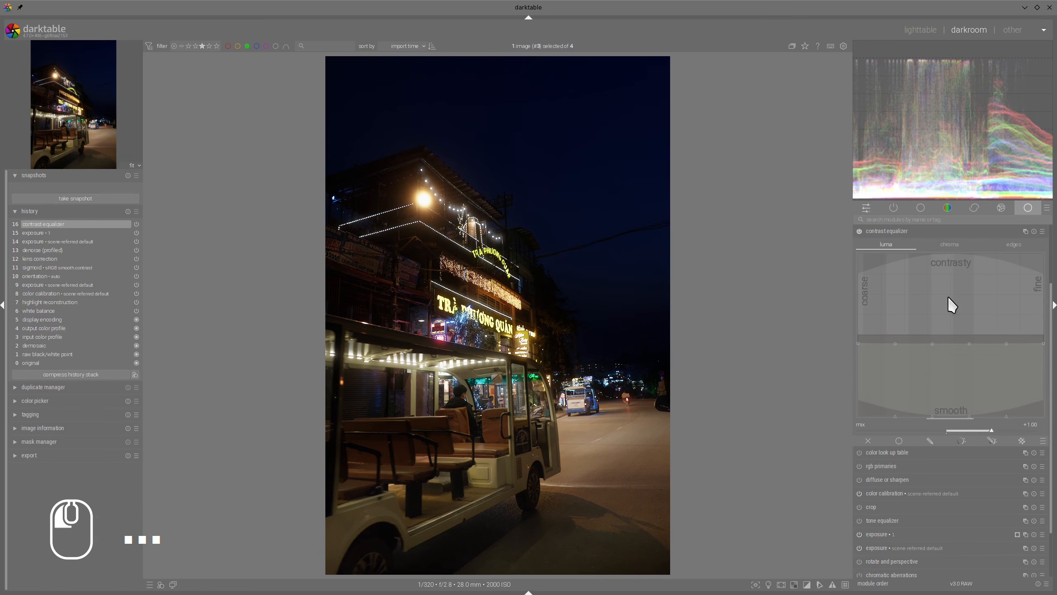
left_click_drag(872, 300, 871, 303)
left_click_drag(975, 295, 954, 275)
left_click(886, 231)
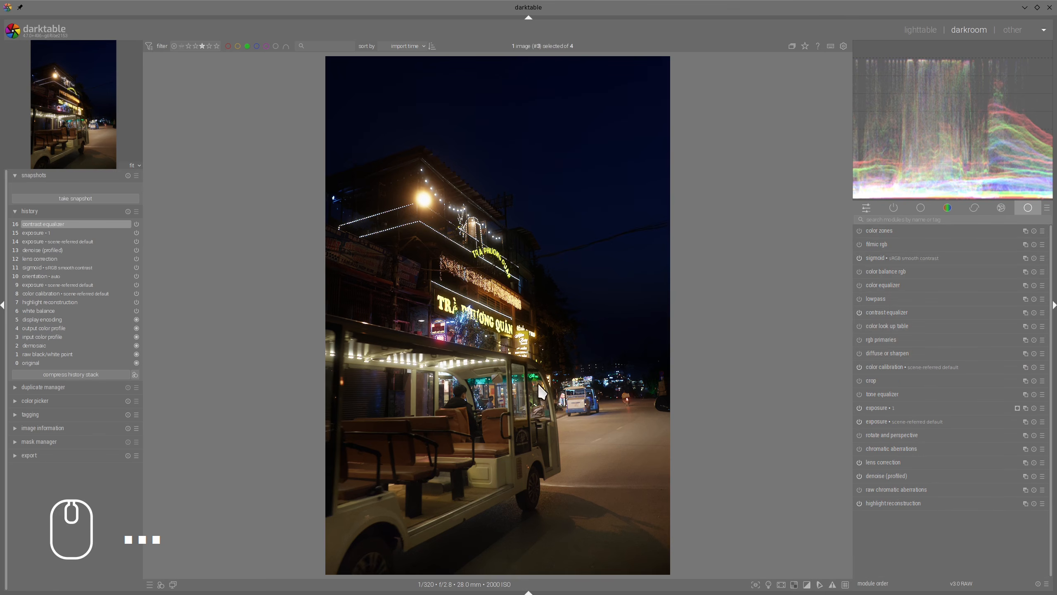
Step: Inspect the softened photo up close, expand rgb primaries, and activate its combined drawn and parametric mask
scroll(542, 386, "up", 2)
scroll(542, 387, "down", 2)
left_click(874, 341)
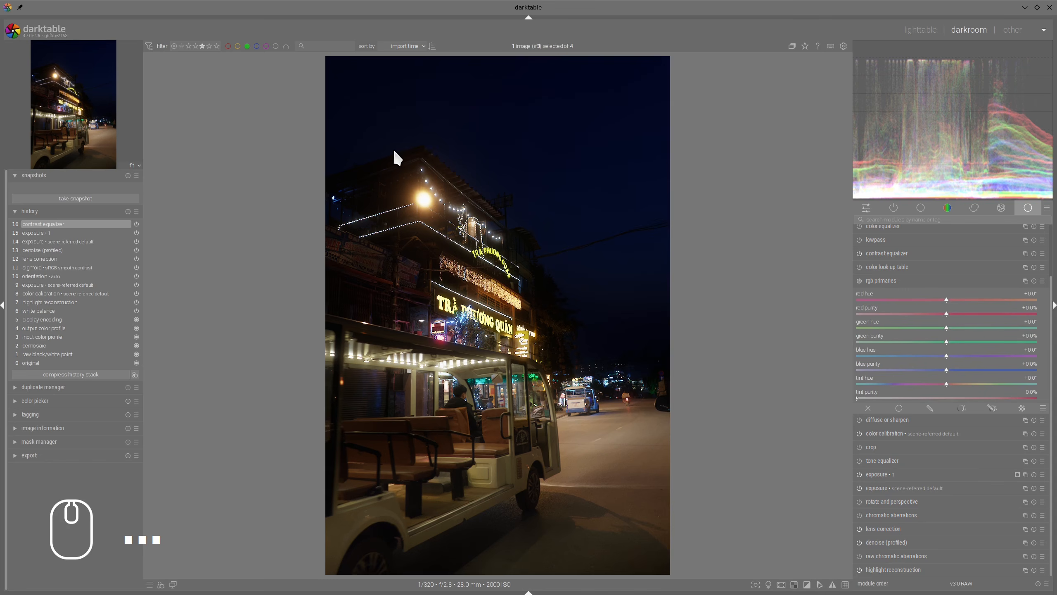
mouse_move(395, 155)
left_mouse_down()
mouse_move(406, 172)
mouse_move(409, 158)
left_mouse_up()
left_click(994, 407)
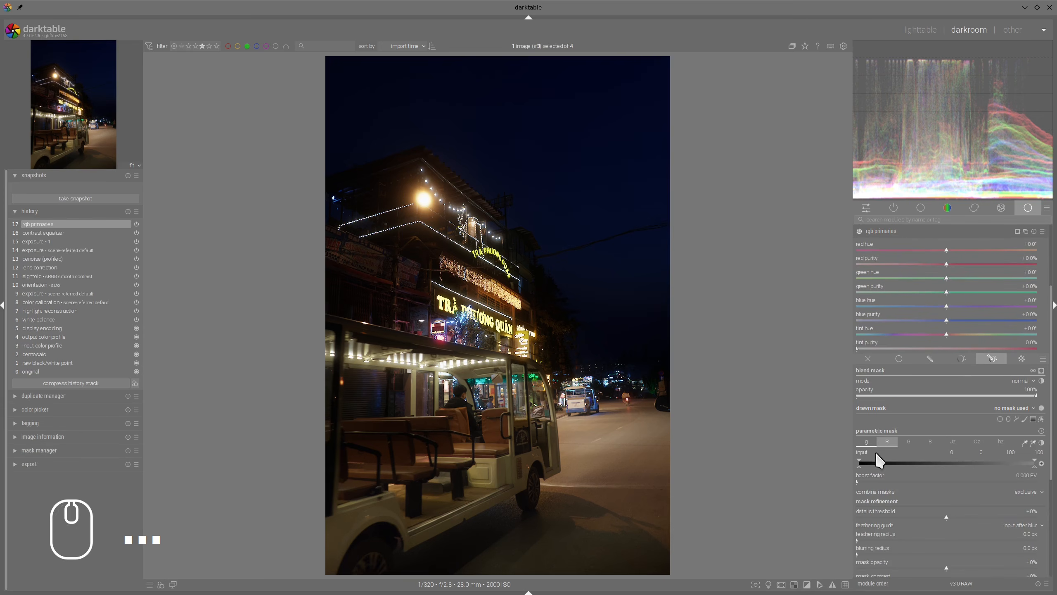
Step: Restrict the rgb primaries parametric mask to the bright lights, starting the gray channel's input range at about 47.5
left_click_drag(861, 460, 906, 460)
left_click_drag(986, 461, 989, 461)
mouse_move(860, 467)
left_mouse_down()
mouse_move(977, 471)
mouse_move(1002, 457)
left_mouse_up()
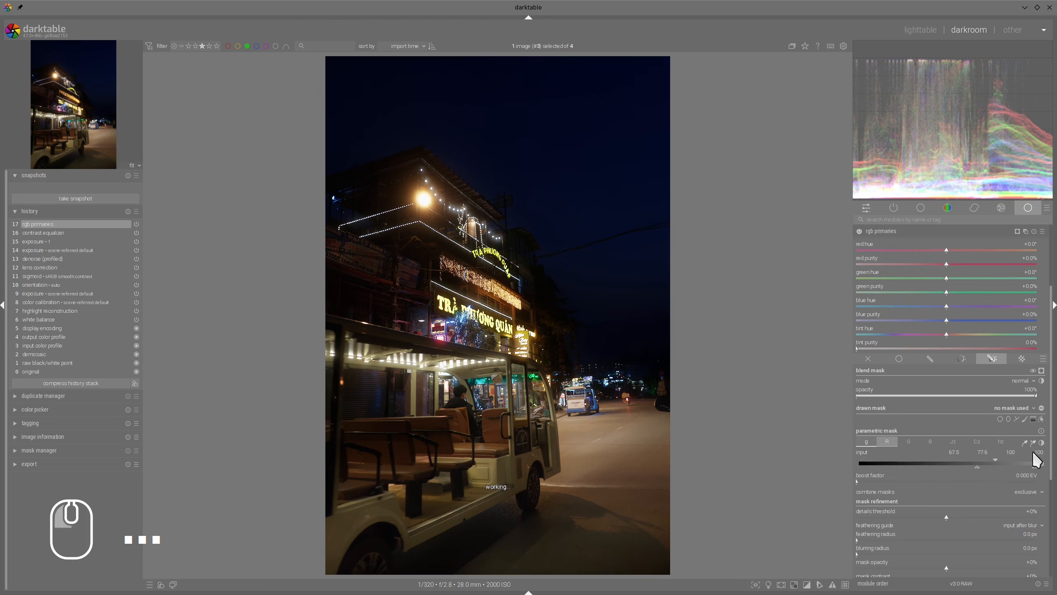
left_click(1041, 370)
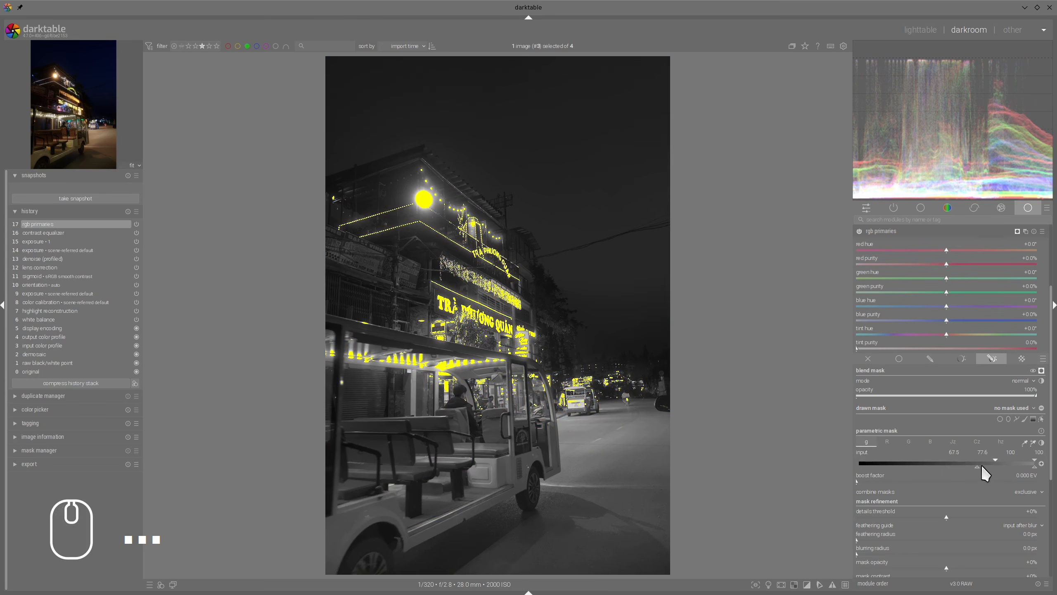
mouse_move(983, 467)
left_mouse_down()
mouse_move(957, 466)
mouse_move(975, 457)
left_mouse_up()
Step: Refine the lights mask with a feathering radius of about 72 px and mask contrast of about +11%, and hide the mask preview
left_click(886, 536)
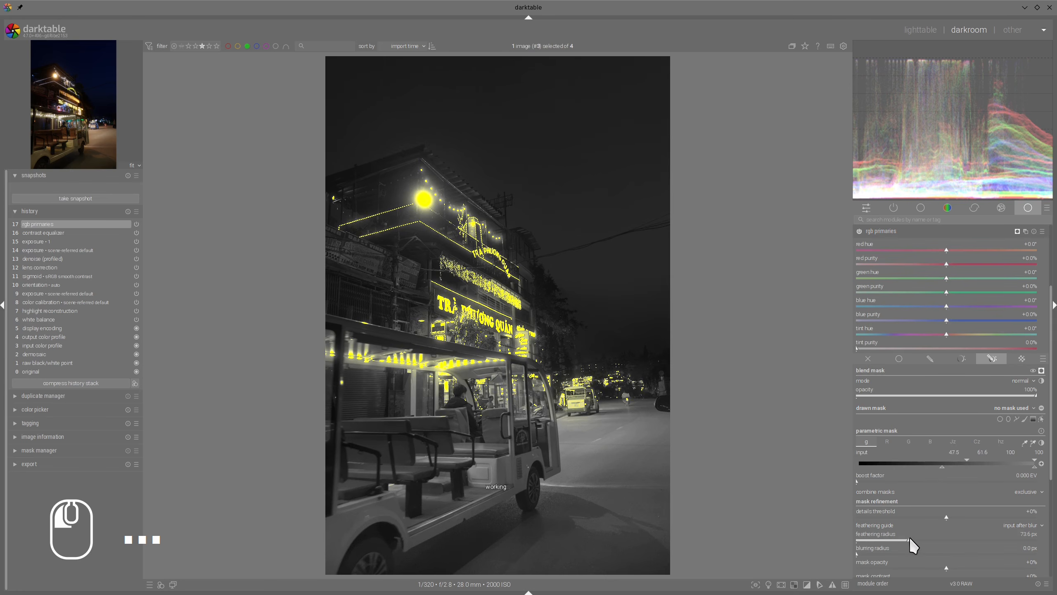
left_click_drag(909, 537, 908, 537)
scroll(949, 354, "down", 1)
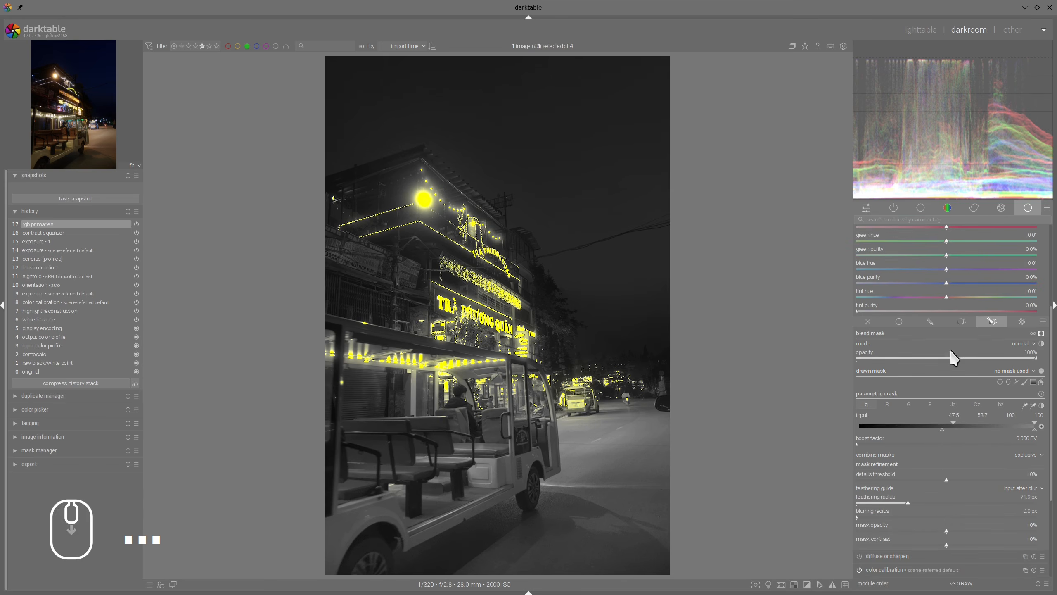
left_click(958, 541)
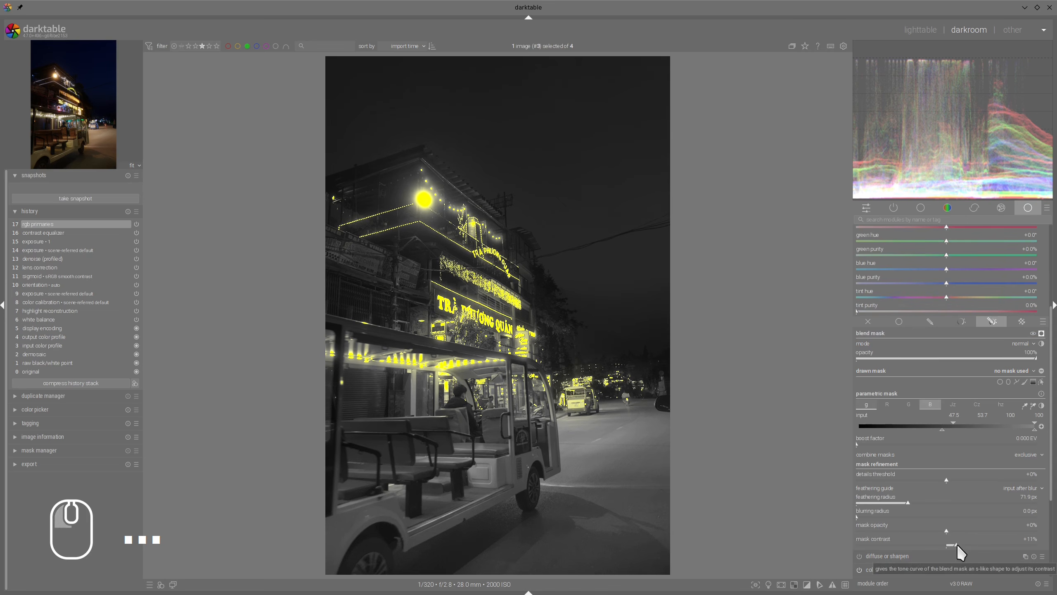
left_click(1041, 334)
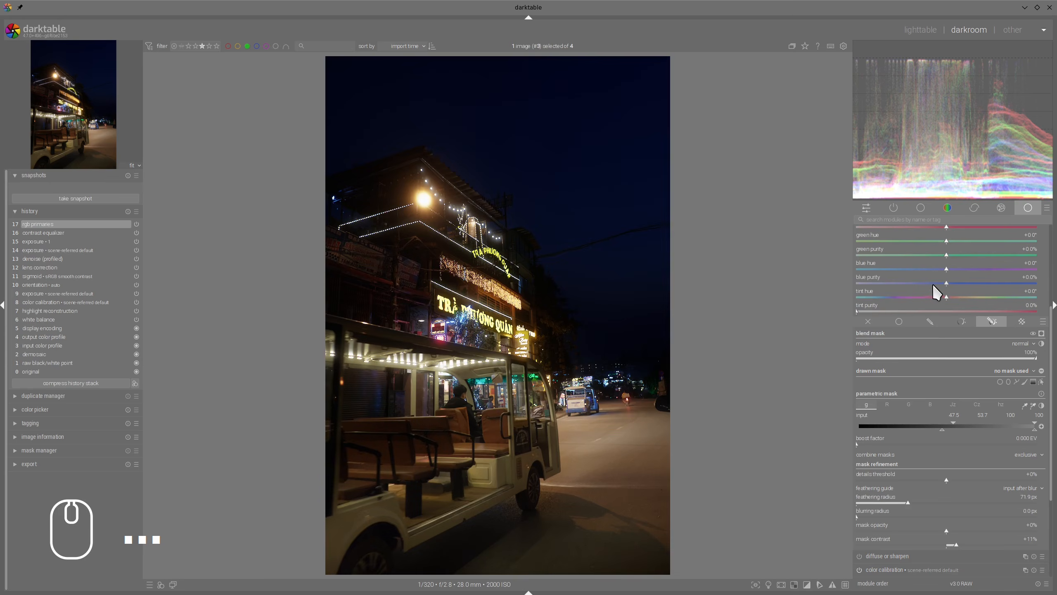
Step: Warm the masked lights with a tint hue of about -21.4° and a tint purity of 60%, and collapse rgb primaries
scroll(934, 286, "up", 3)
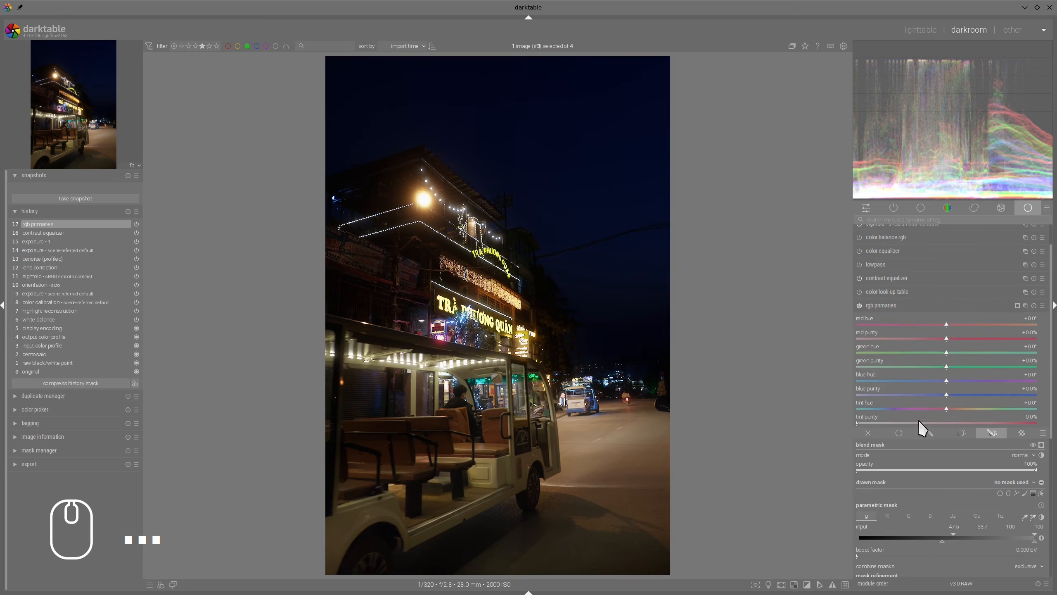
left_click_drag(947, 408, 933, 411)
left_click_drag(937, 410, 936, 412)
left_click_drag(857, 422, 1040, 421)
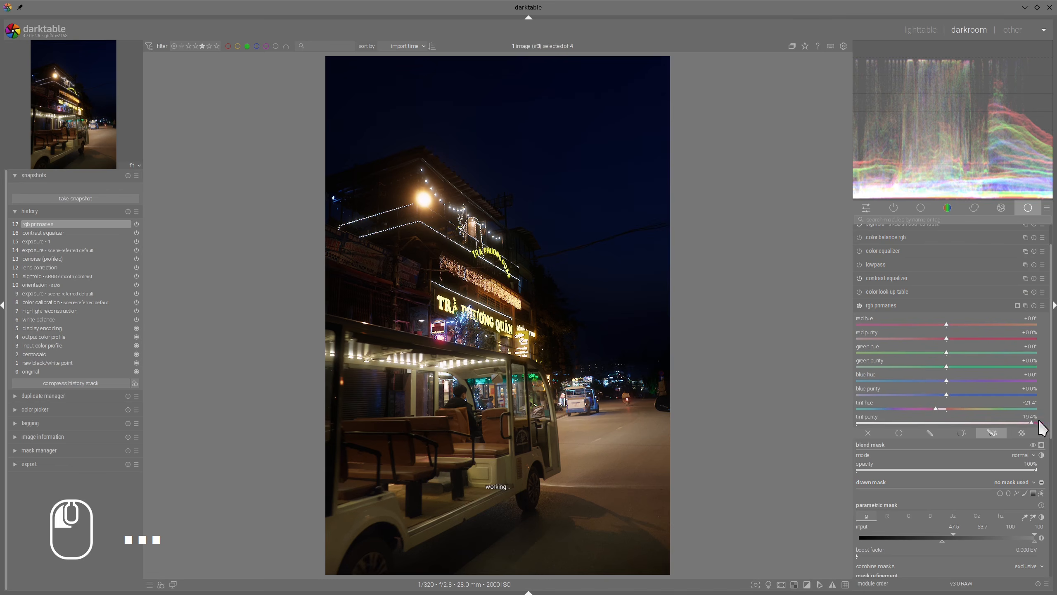
right_click(1030, 429)
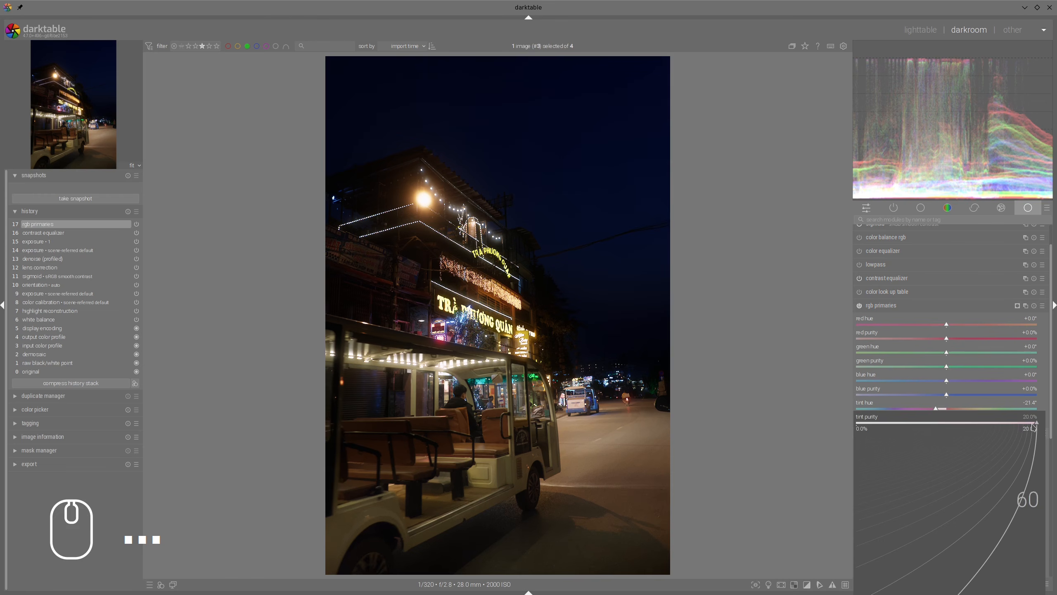
key("Return")
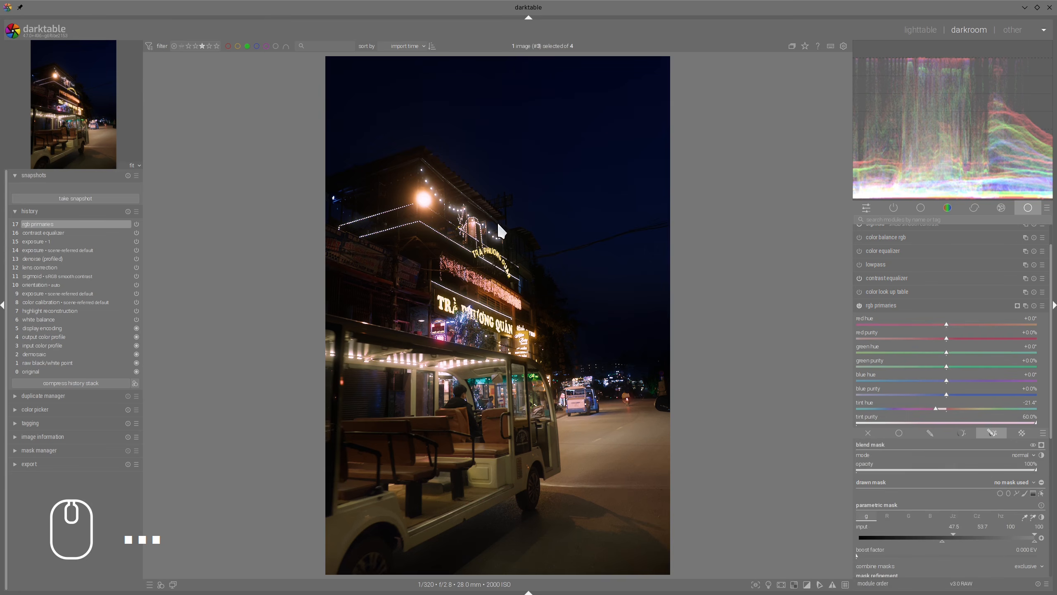
left_click(891, 305)
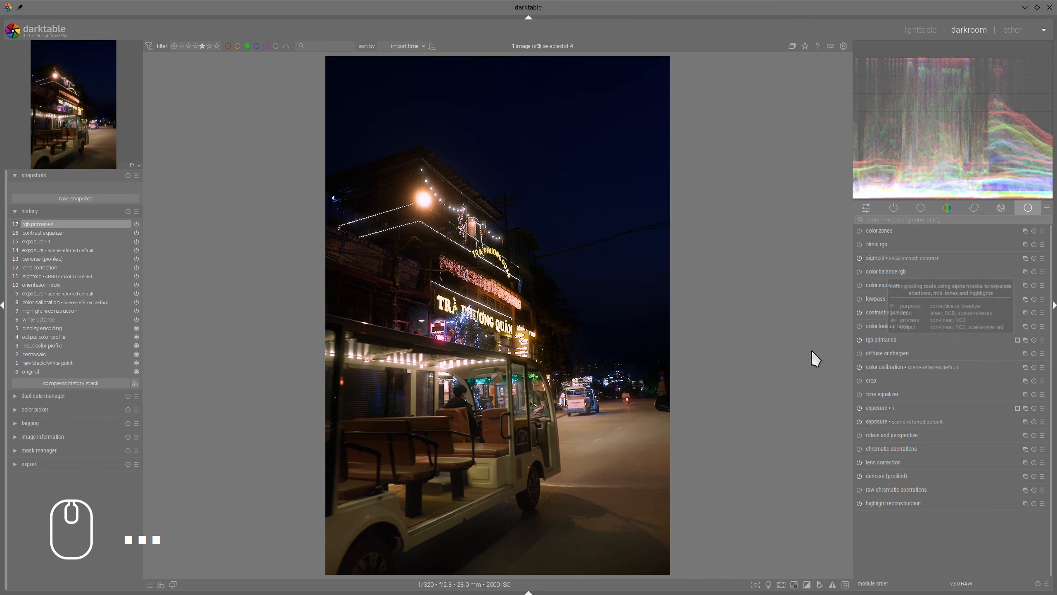
Step: Enable diffuse or sharpen, move it directly above contrast equalizer in the module order, and expand it
left_click(860, 353)
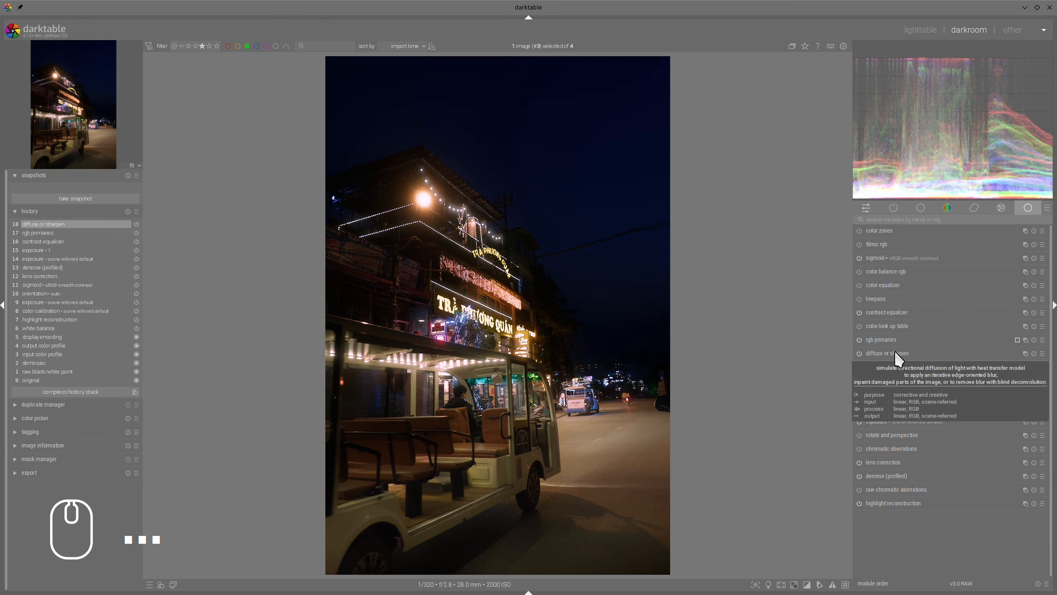
left_click_drag(899, 352, 893, 313)
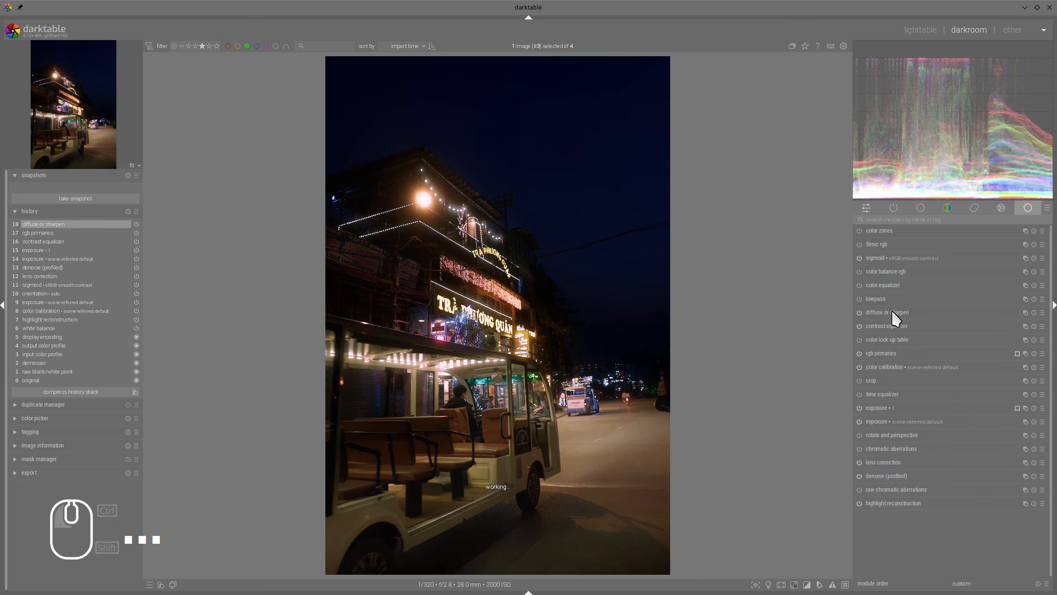
left_click(893, 313)
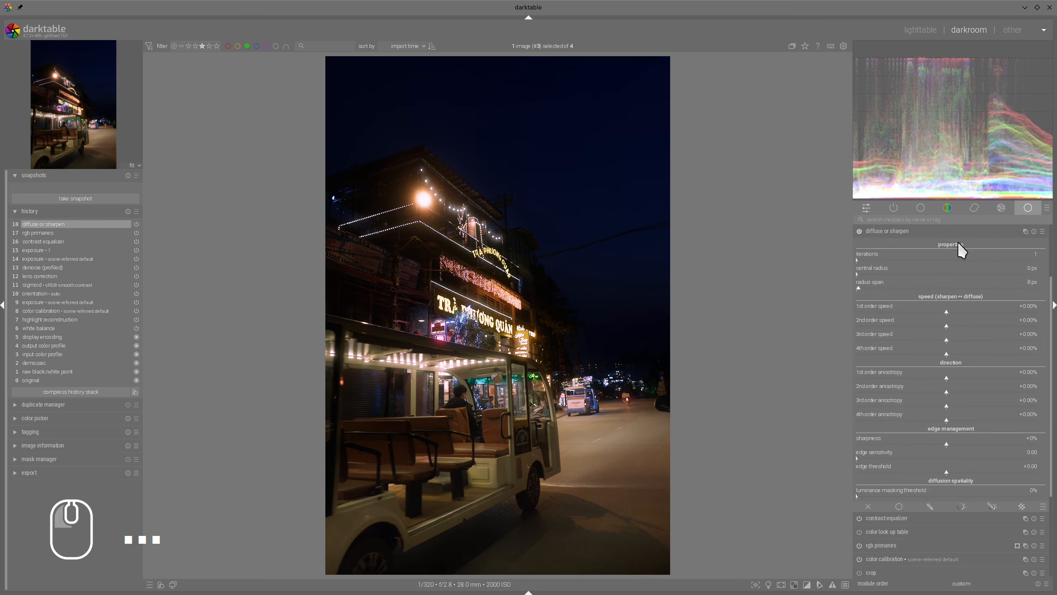
Step: Add glow in diffuse or sharpen with 1st order speed about 38%, 2nd order about 36%, radius span 91 px and 2 iterations
left_click(981, 311)
left_click(980, 326)
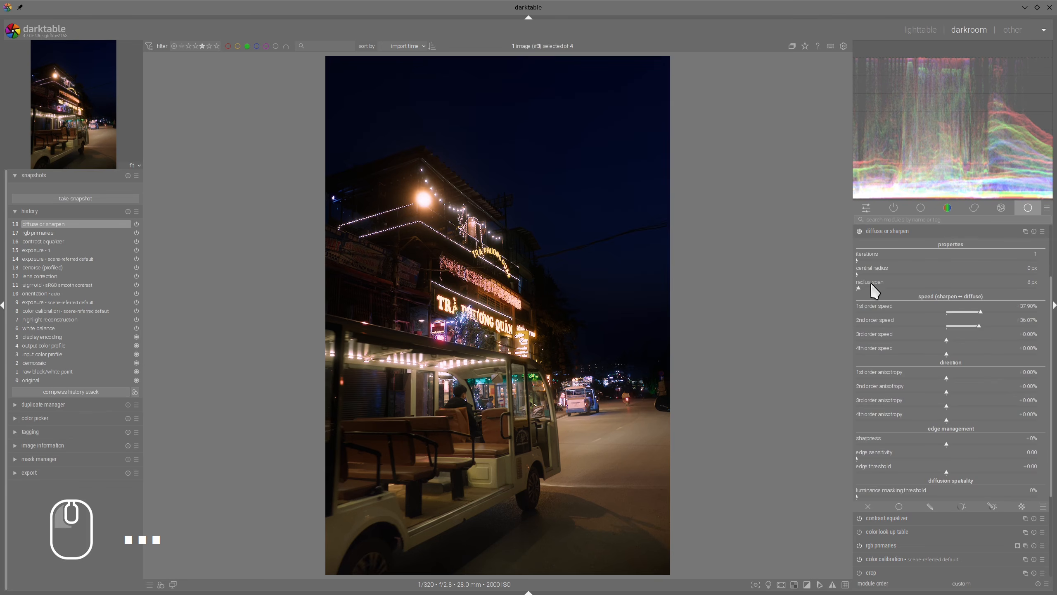
left_click_drag(880, 286, 889, 289)
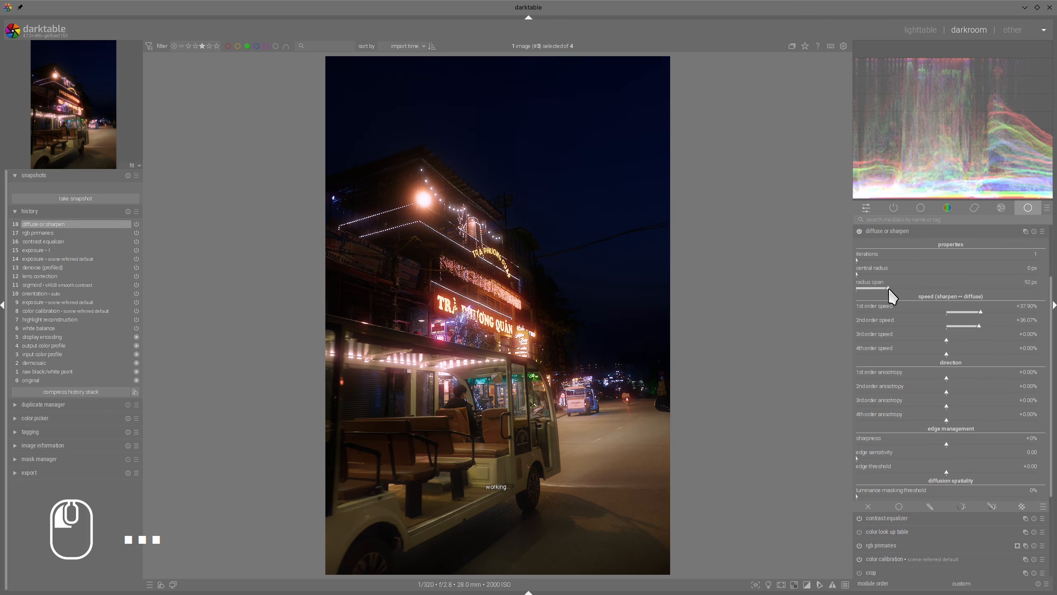
left_click(858, 259)
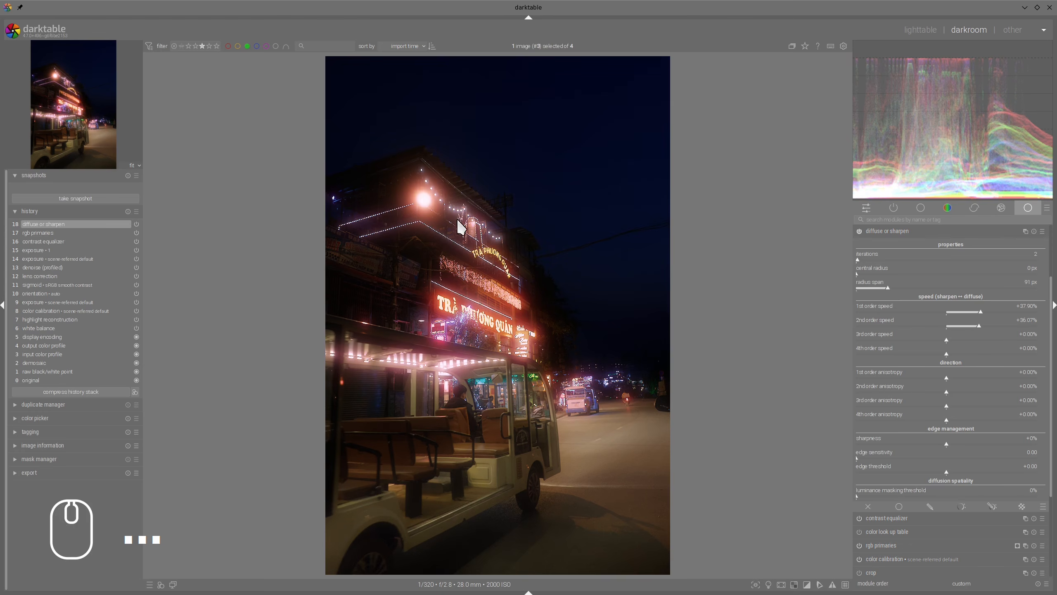
scroll(458, 240, "up", 2)
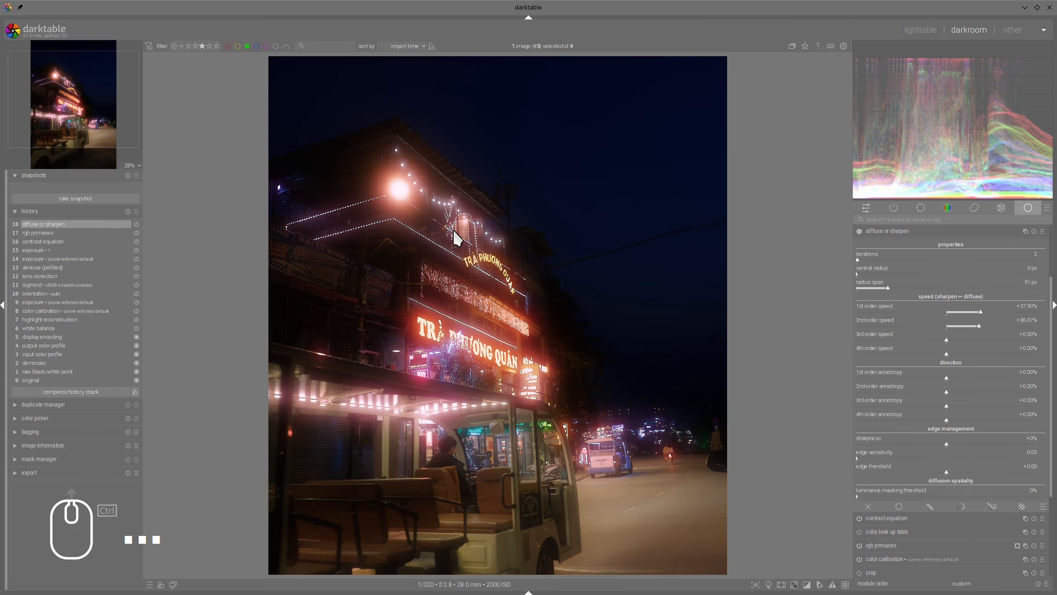
scroll(458, 240, "down", 1)
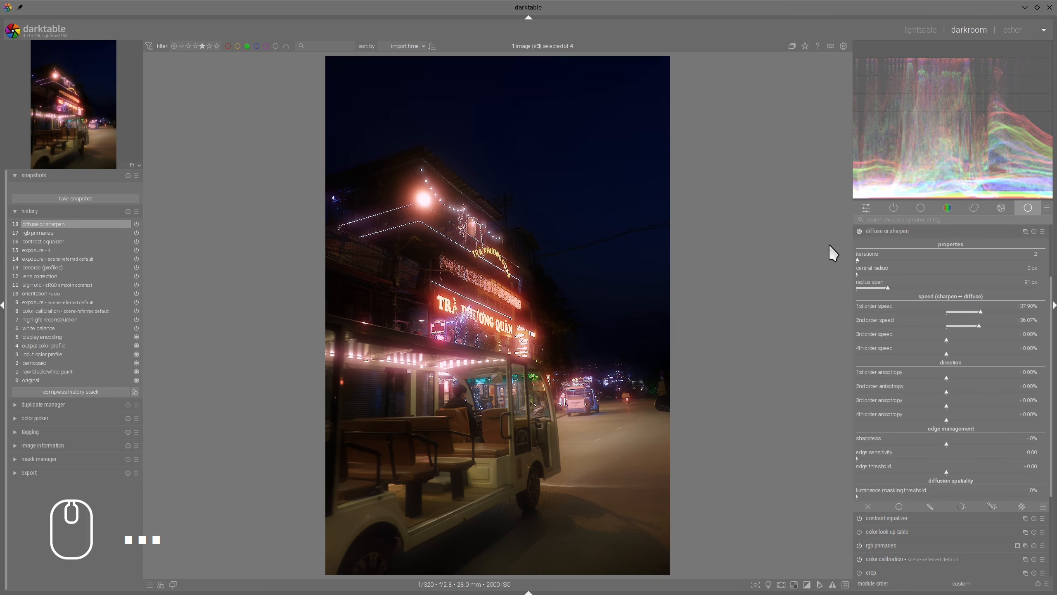
left_click(887, 231)
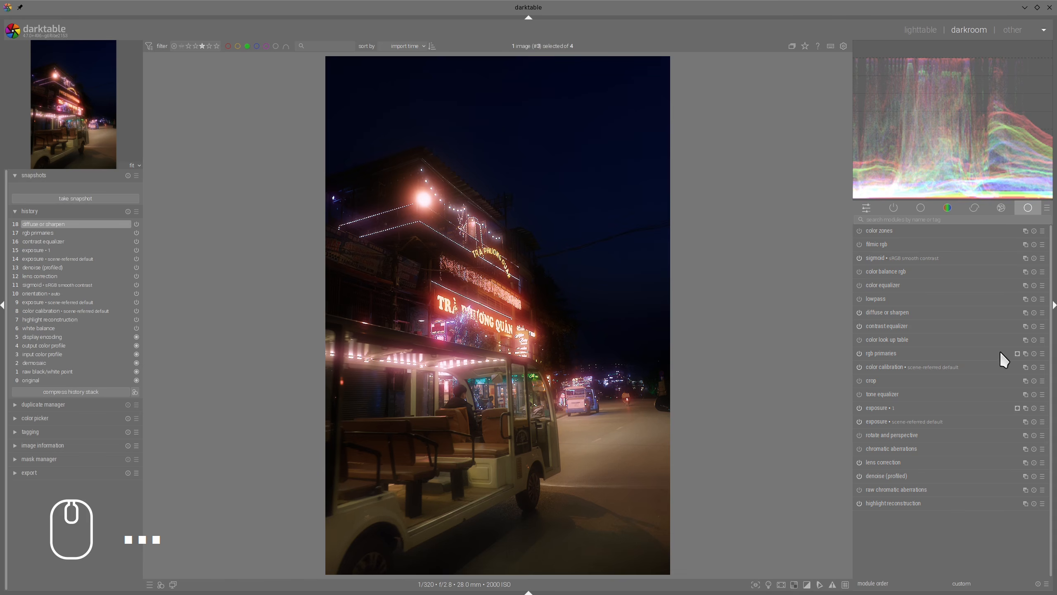
Step: Create a new rgb primaries instance and activate its raster mask
left_click(1026, 353)
left_click(992, 253)
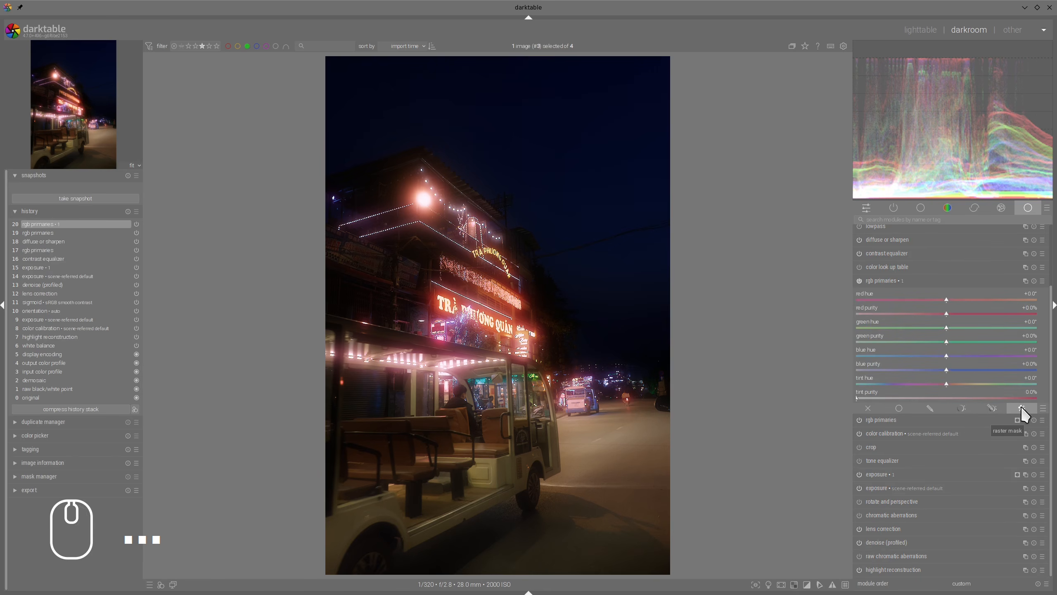
left_click(1021, 408)
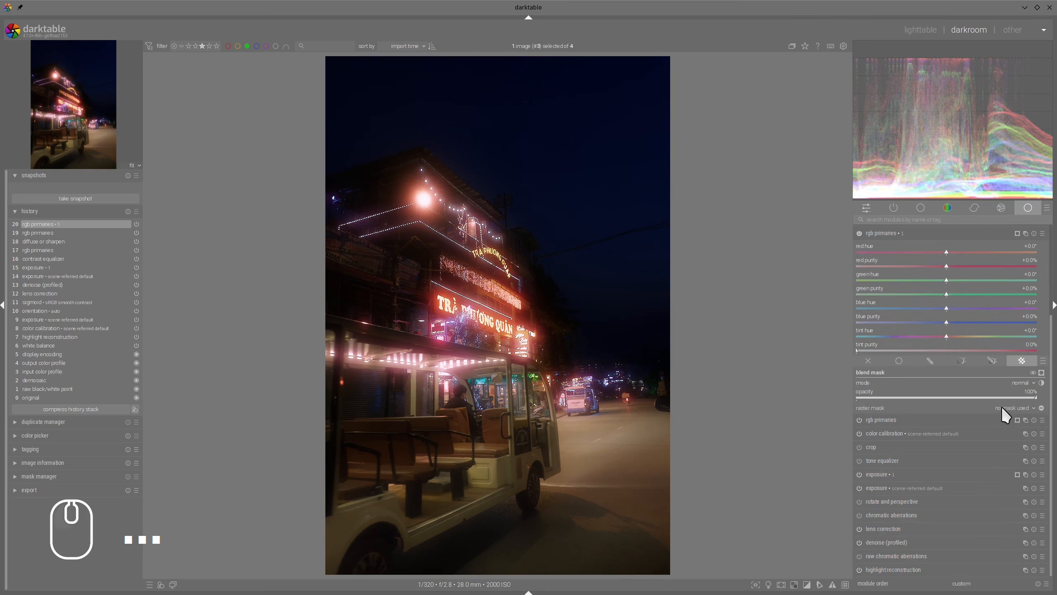
Step: Reuse the original rgb primaries mask as the raster mask, with its polarity covering everything except the bright lights, checking it in the mask preview
left_click(1042, 373)
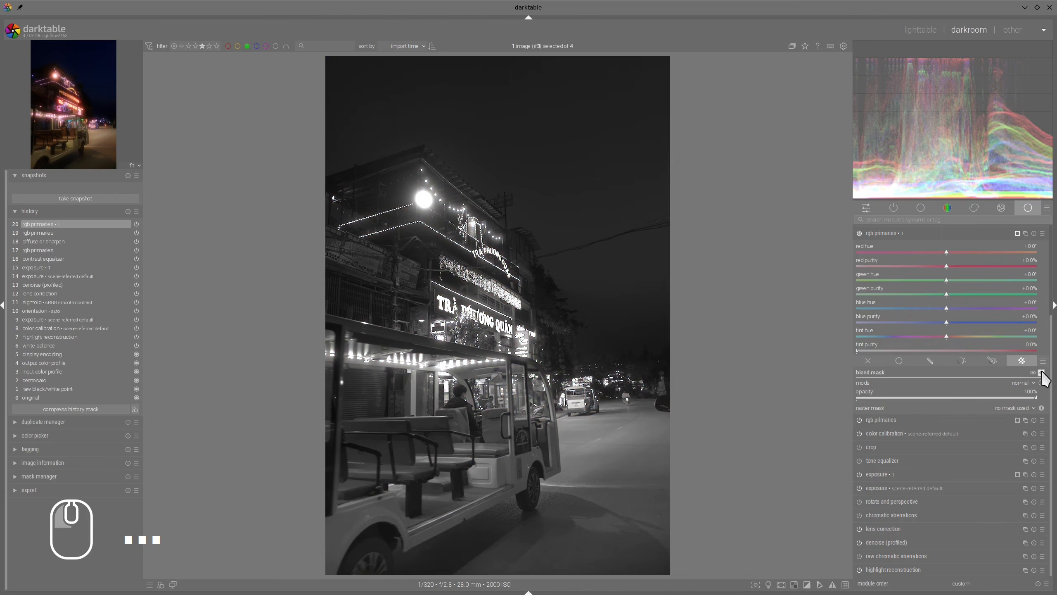
left_click(1036, 408)
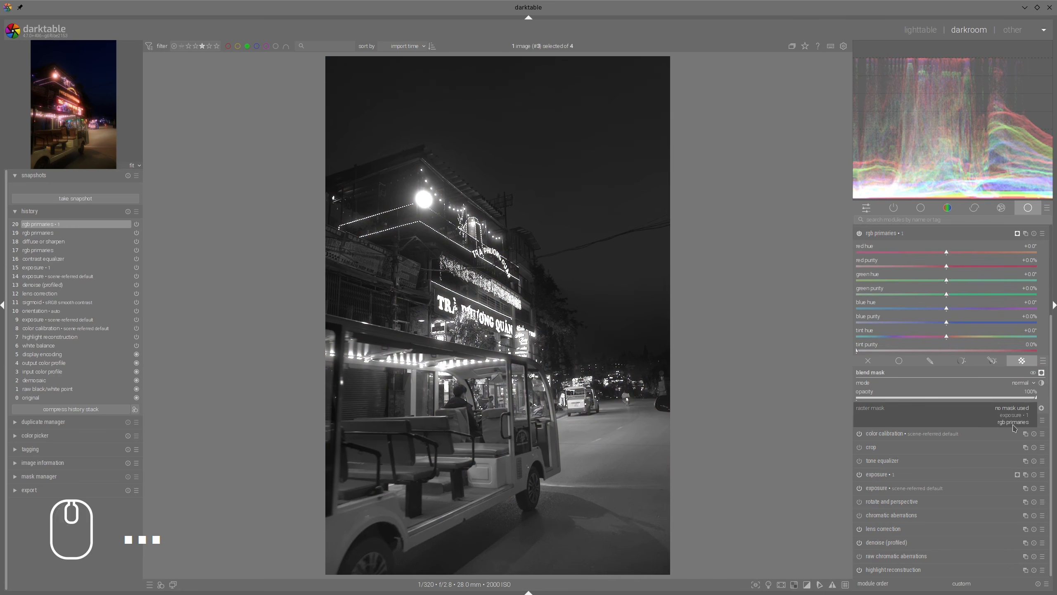
left_click(1027, 422)
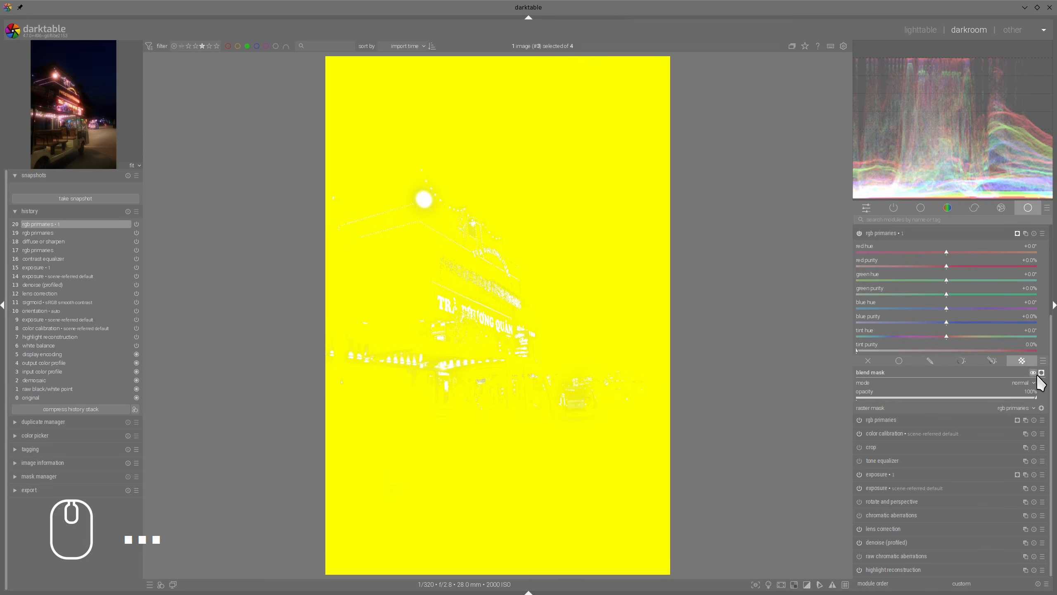
left_click(1042, 406)
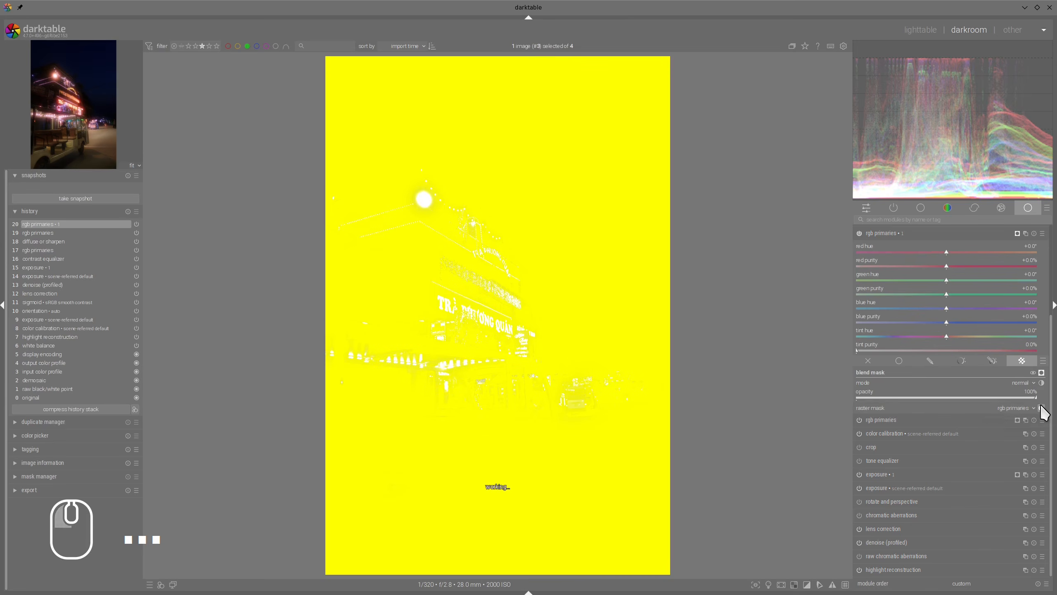
left_click(1042, 409)
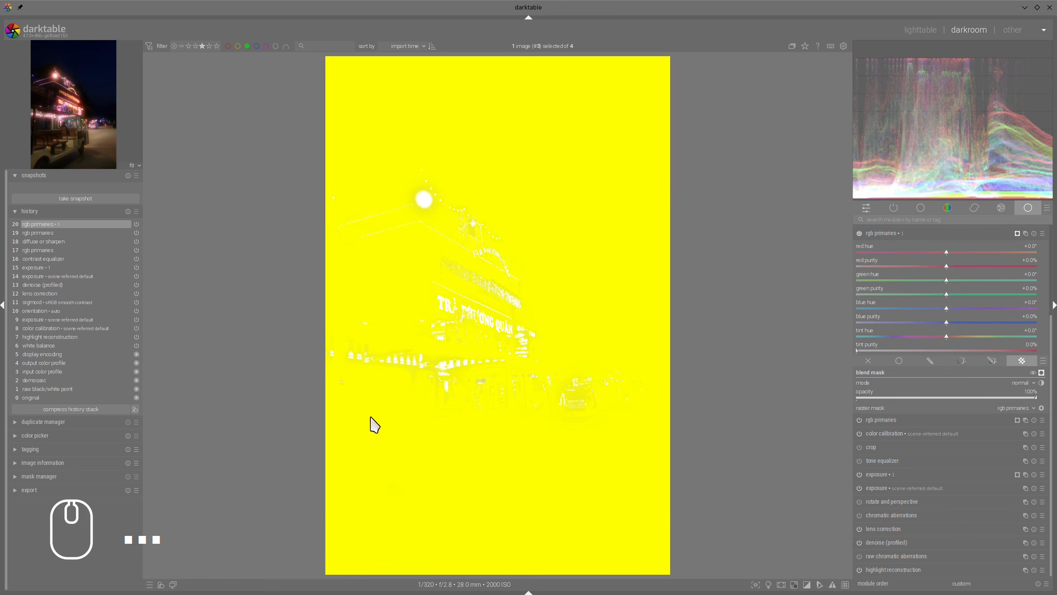
left_click(1042, 373)
Step: Tint the area outside the lights teal with a tint hue of about -138° and a tint purity of 60%, and collapse the module
scroll(956, 309, "up", 1)
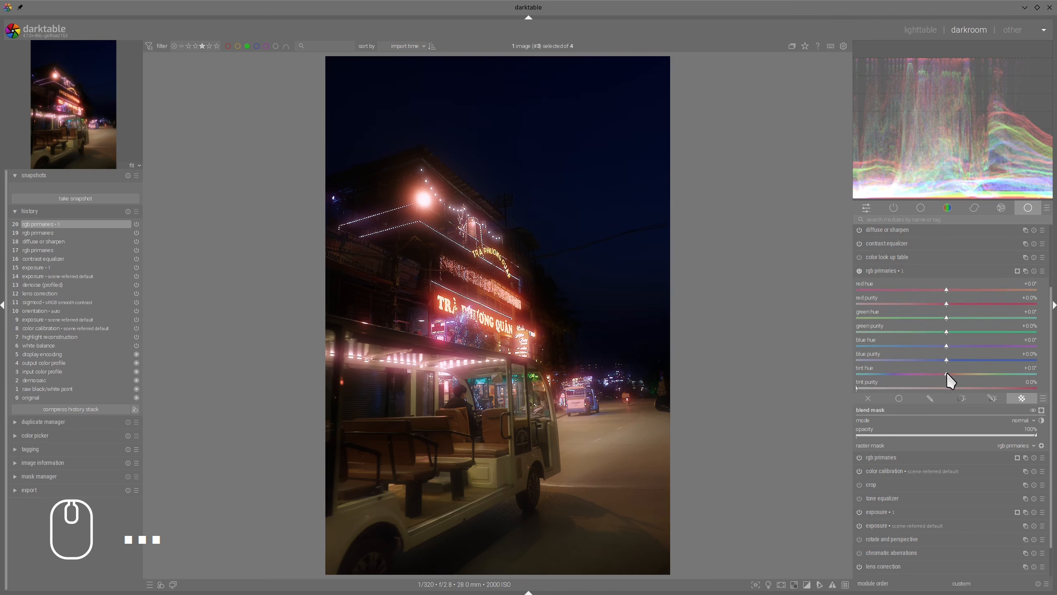
left_click_drag(946, 374, 881, 378)
left_click_drag(949, 385, 1037, 390)
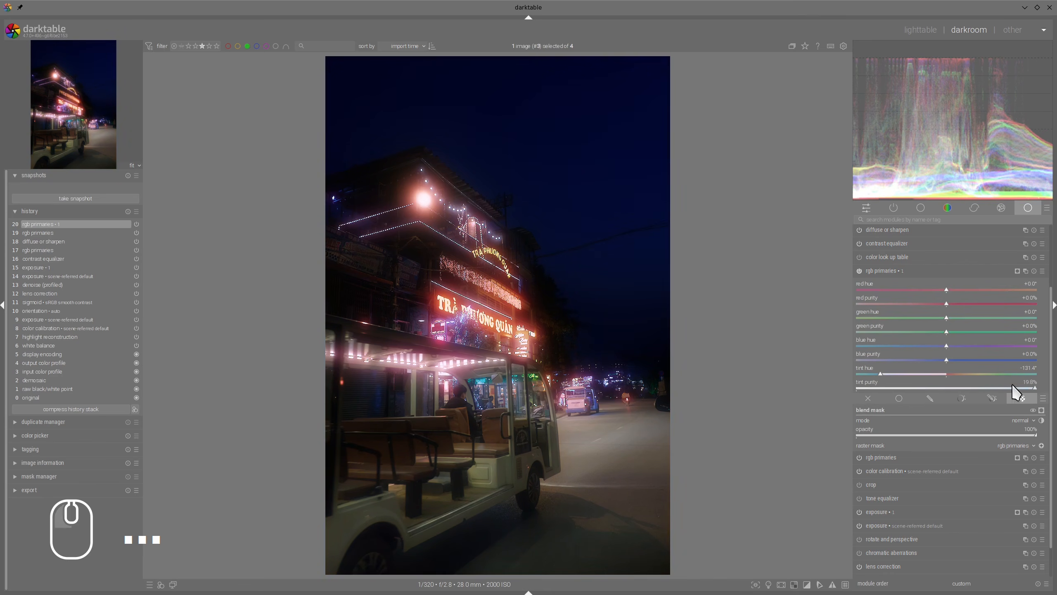
right_click(1013, 389)
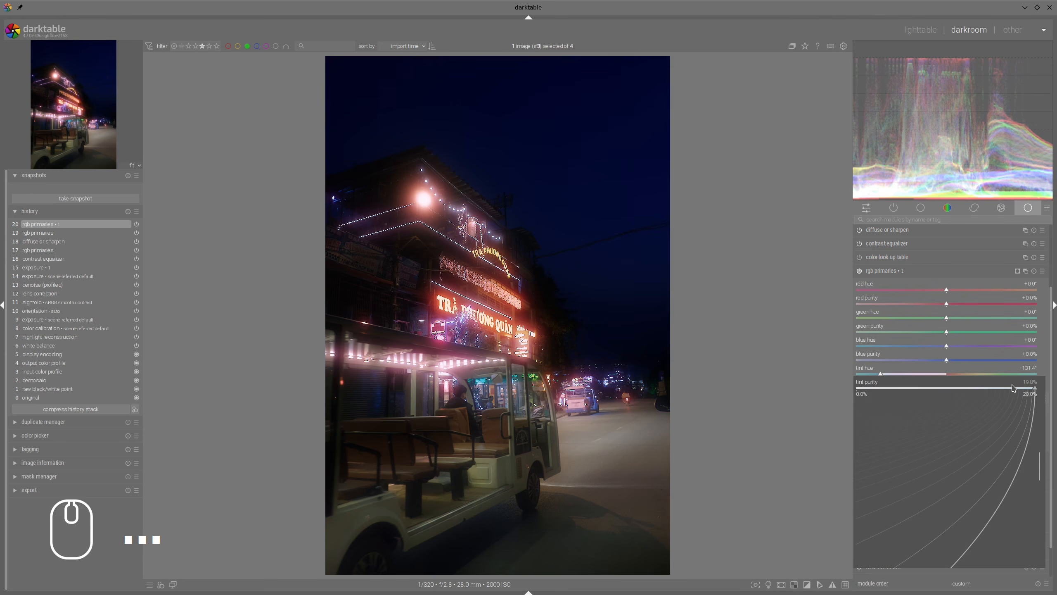
type("60")
key("Return")
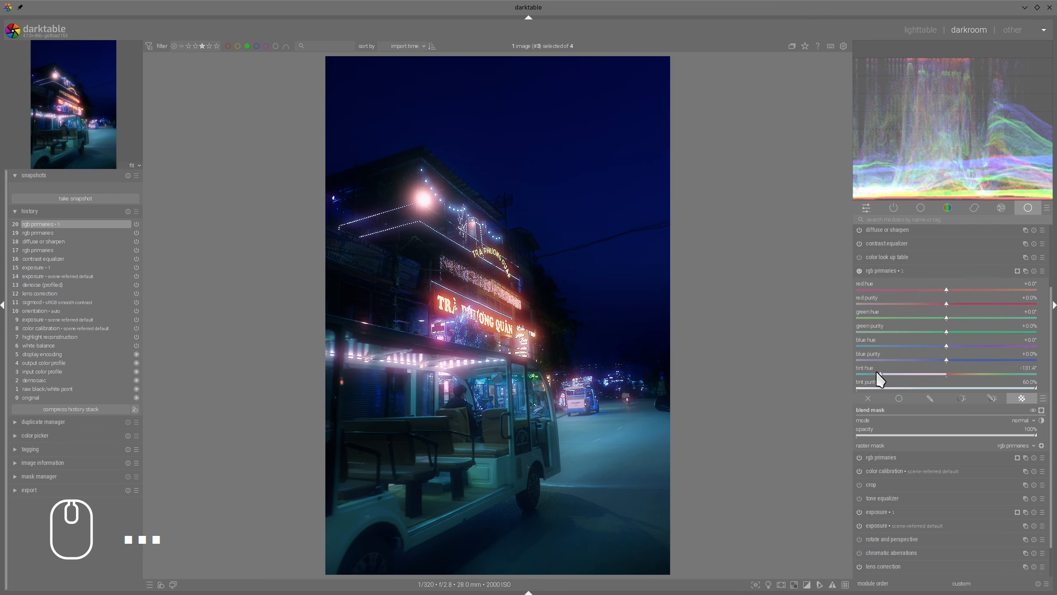
left_click_drag(881, 374, 878, 374)
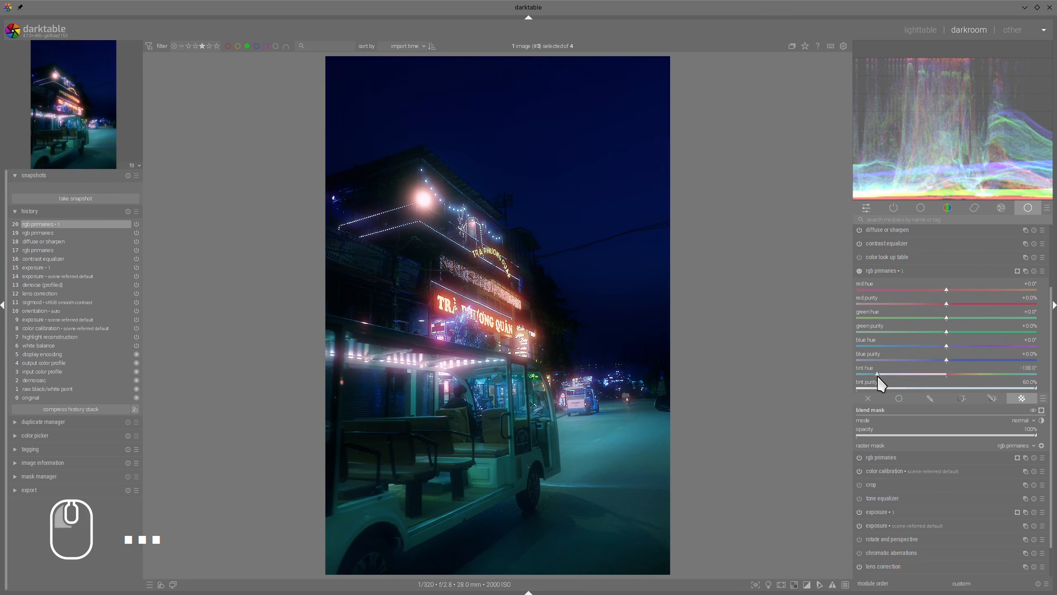
left_click(907, 271)
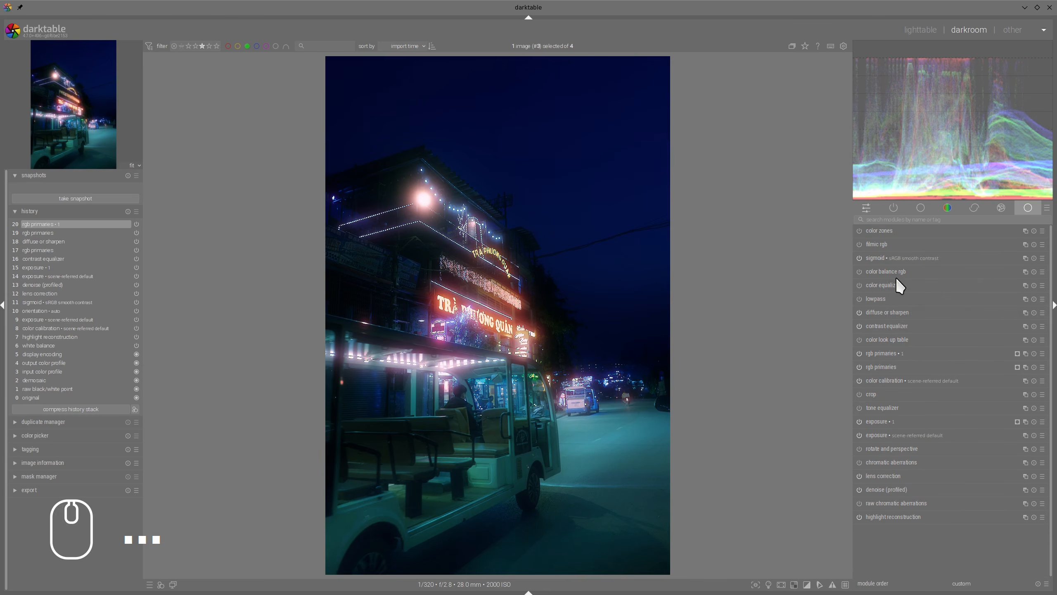
Step: Reopen diffuse or sharpen and raise its central radius to slightly under 40 px, judging the glow around the signs up close
scroll(429, 235, "up", 4)
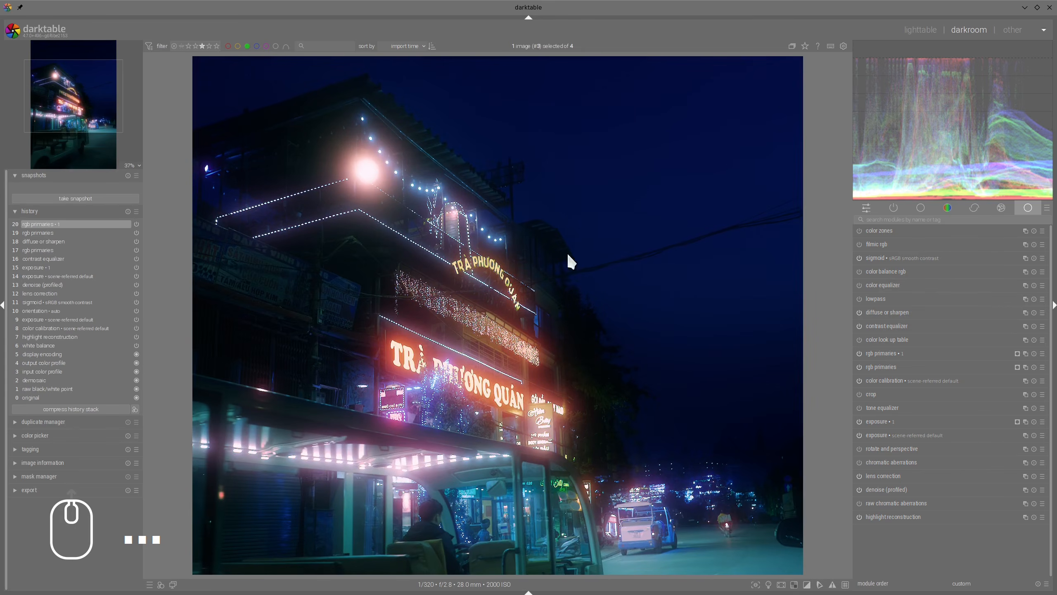
left_click(888, 313)
scroll(391, 237, "up", 1)
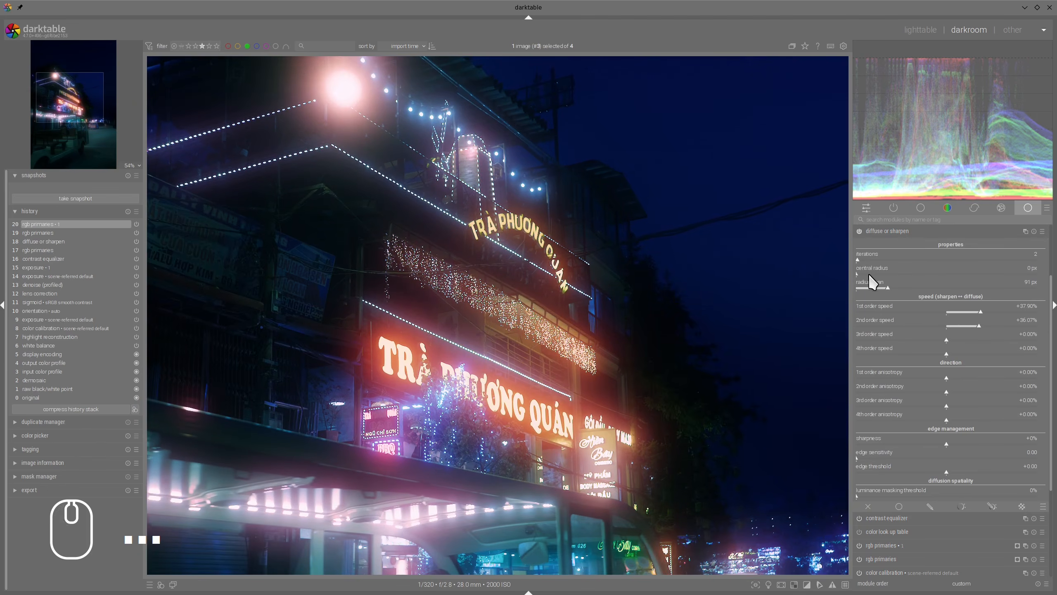
left_click(871, 274)
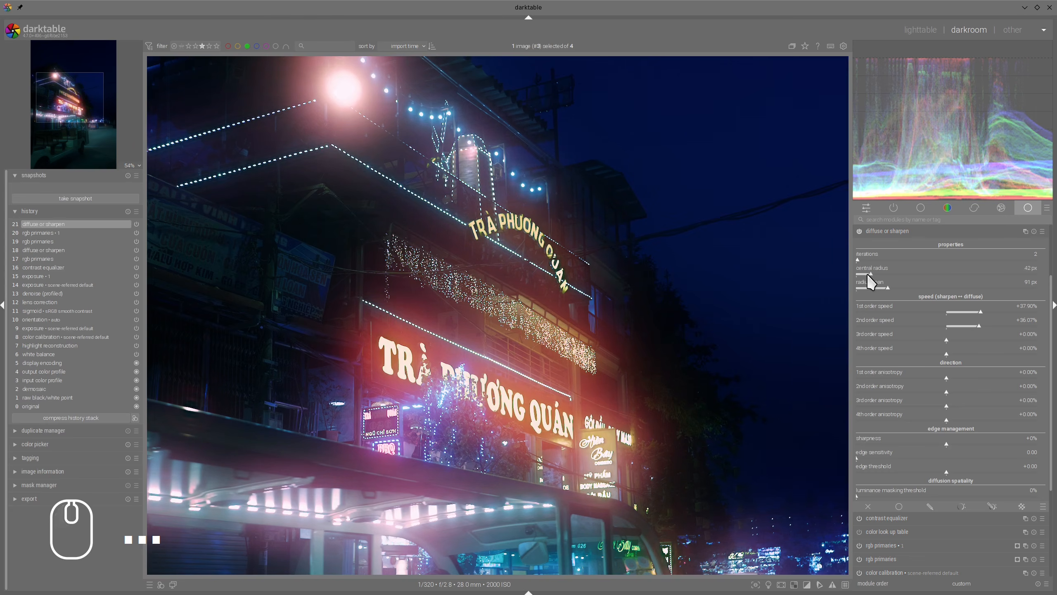
left_click(866, 275)
left_click_drag(866, 275, 869, 275)
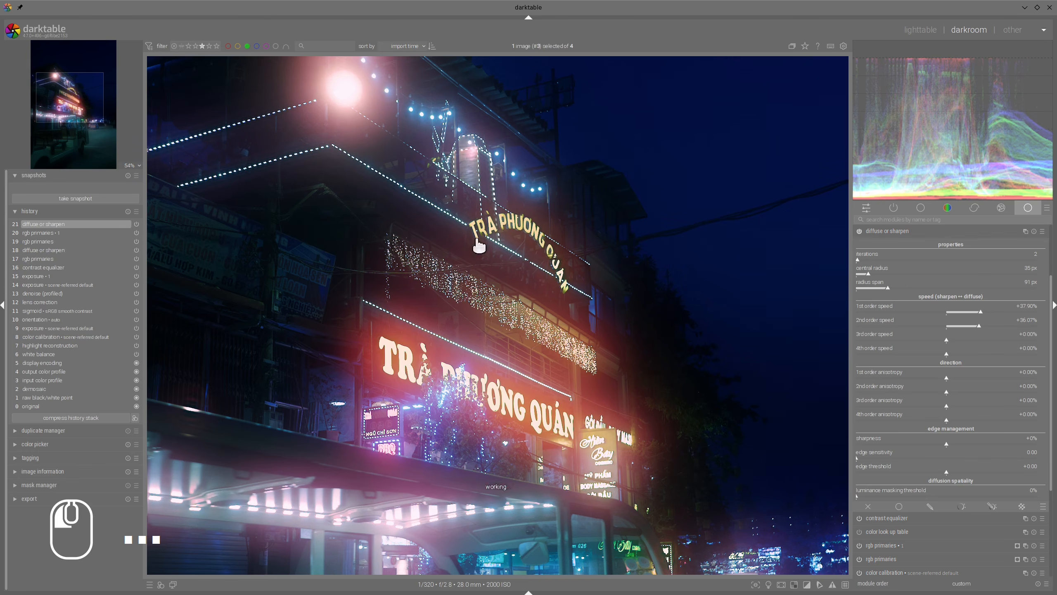
Step: Reopen the original rgb primaries and draw a path mask around the lit building facade and its signs, excluding the vehicle's roof lights
left_click_drag(472, 236, 470, 160)
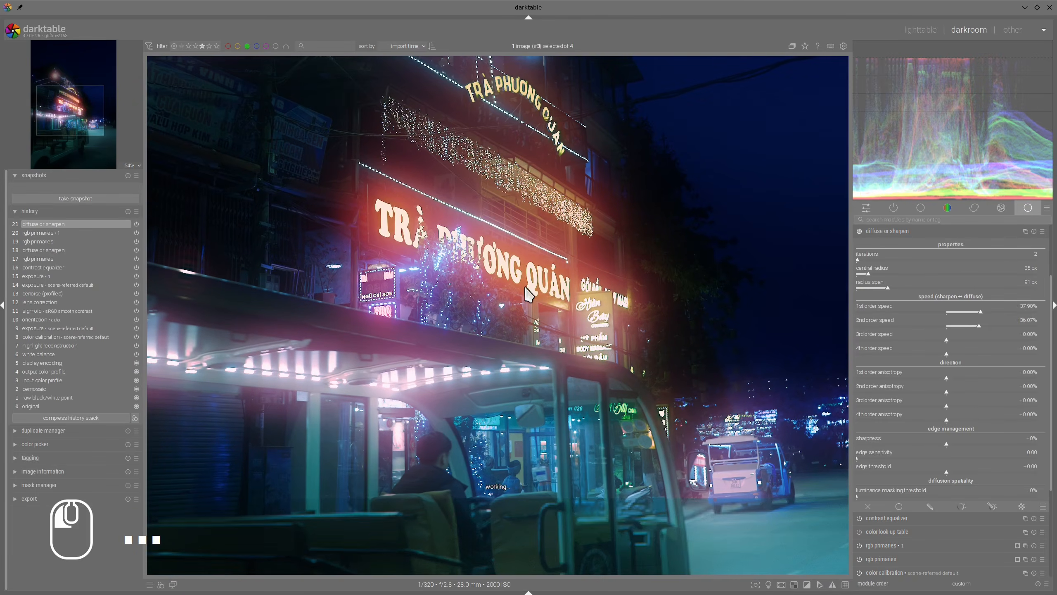
scroll(891, 231, "down", 5)
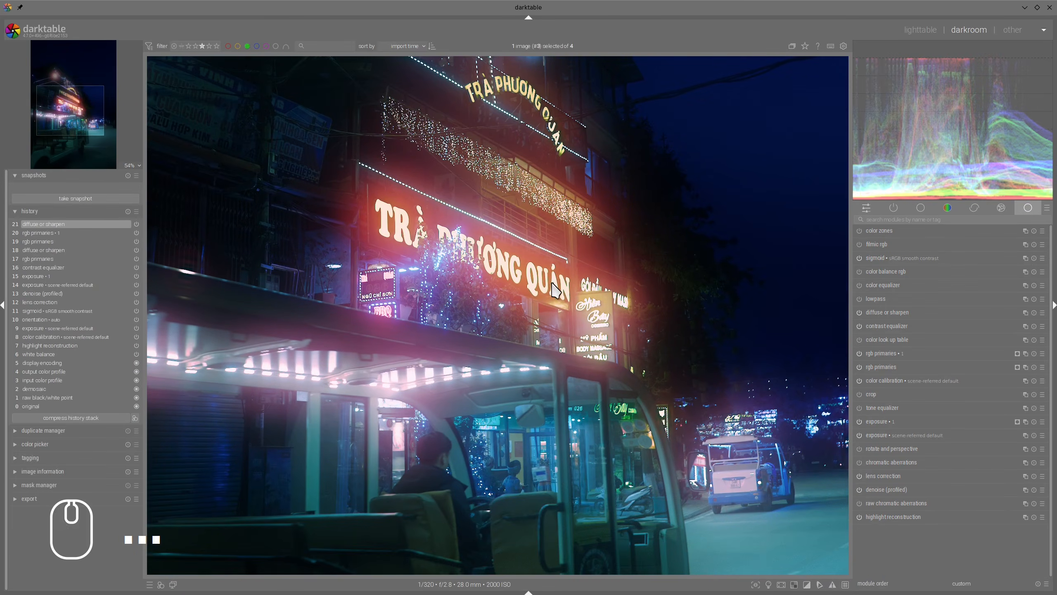
scroll(345, 293, "down", 2, "ctrl")
mouse_move(215, 297)
left_mouse_down("shift+super")
mouse_move(476, 341)
mouse_move(216, 325)
left_mouse_up("shift+super")
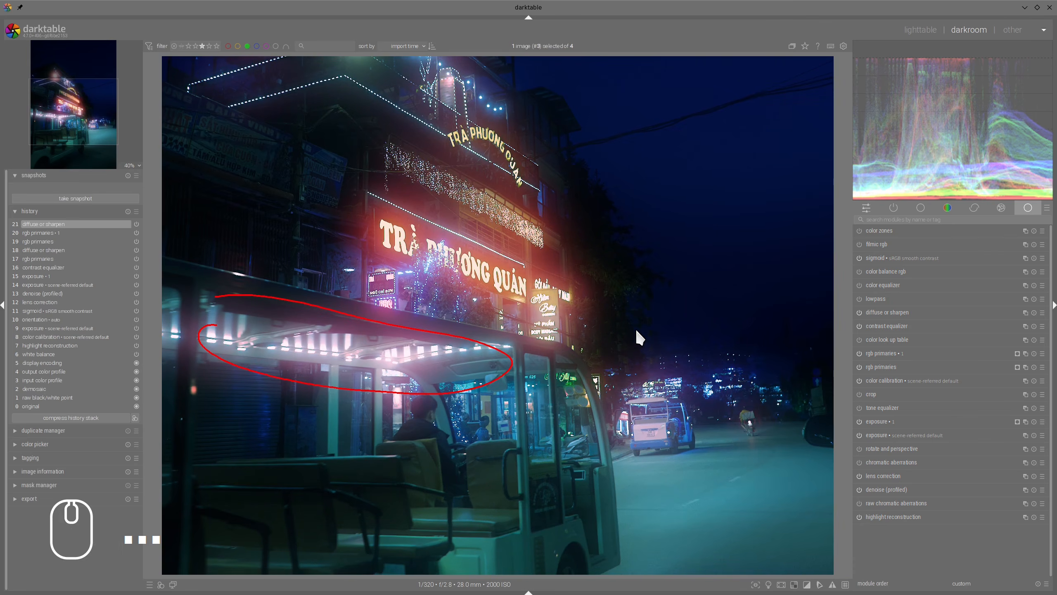
left_click(937, 353)
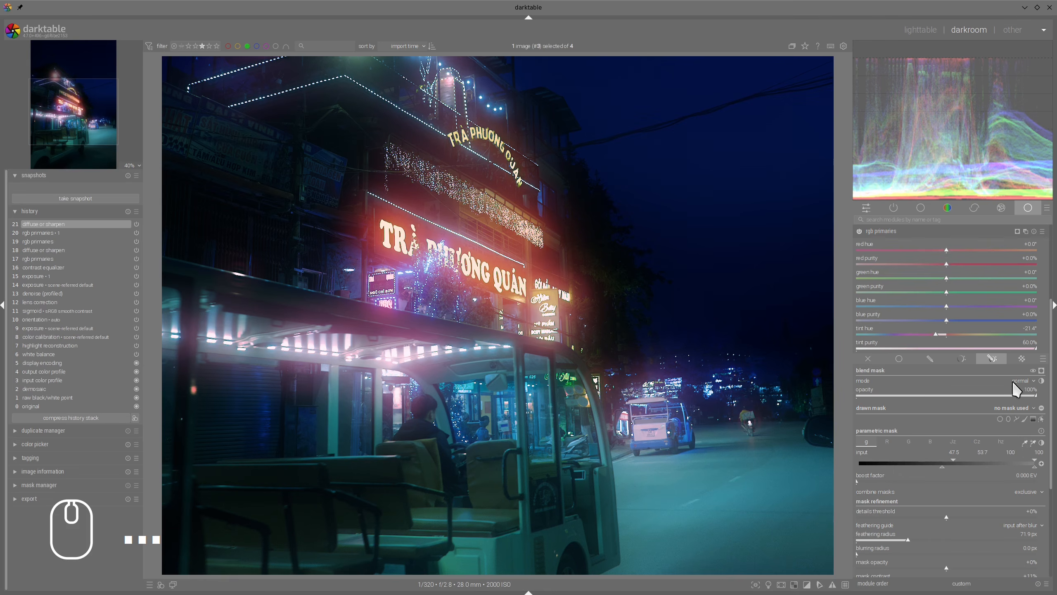
left_click(1016, 418)
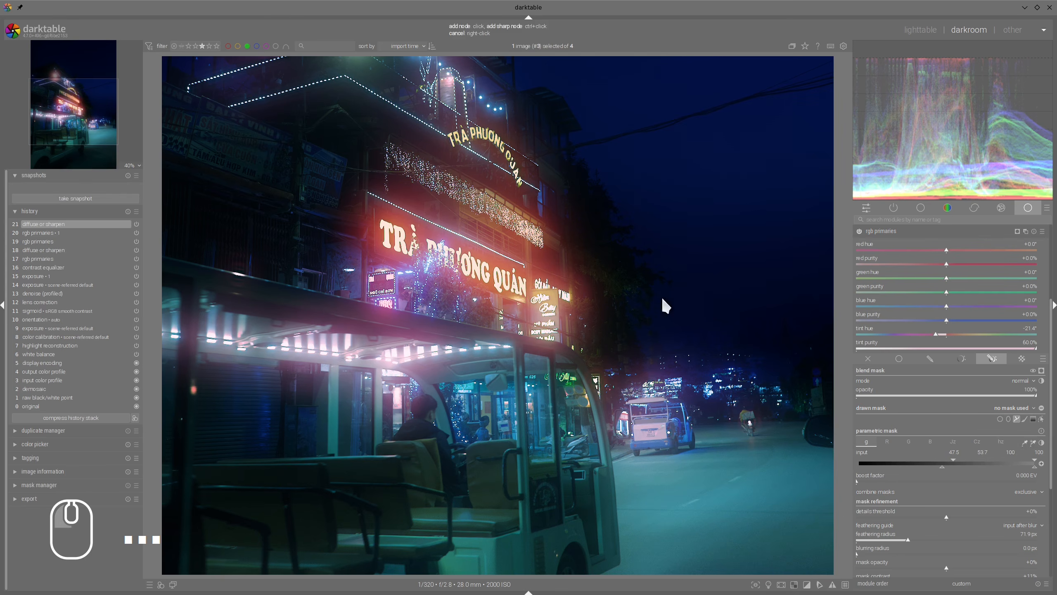
scroll(558, 213, "up", 1, "ctrl")
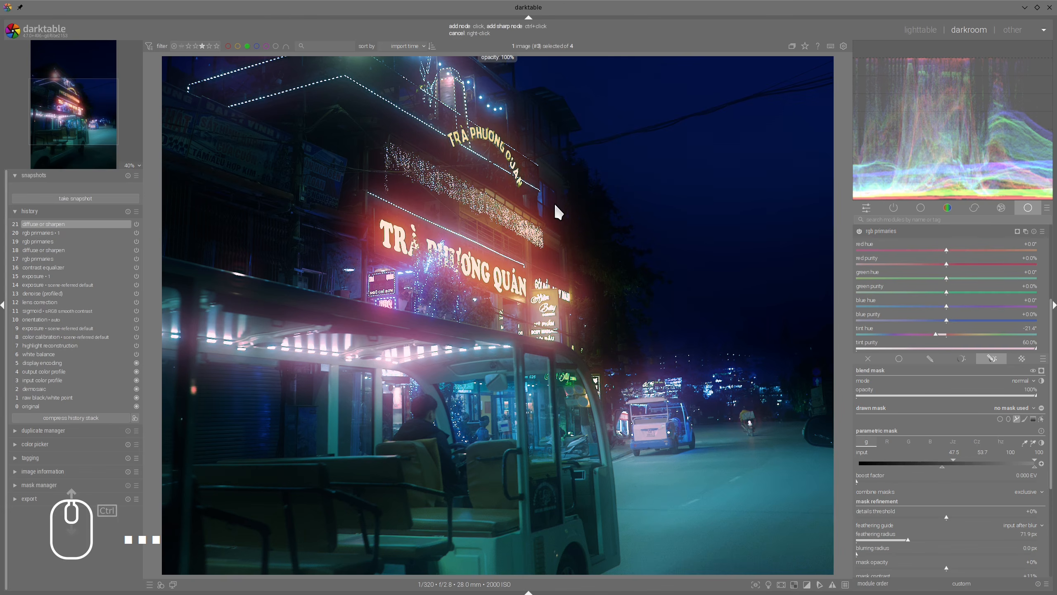
scroll(558, 212, "down", 4)
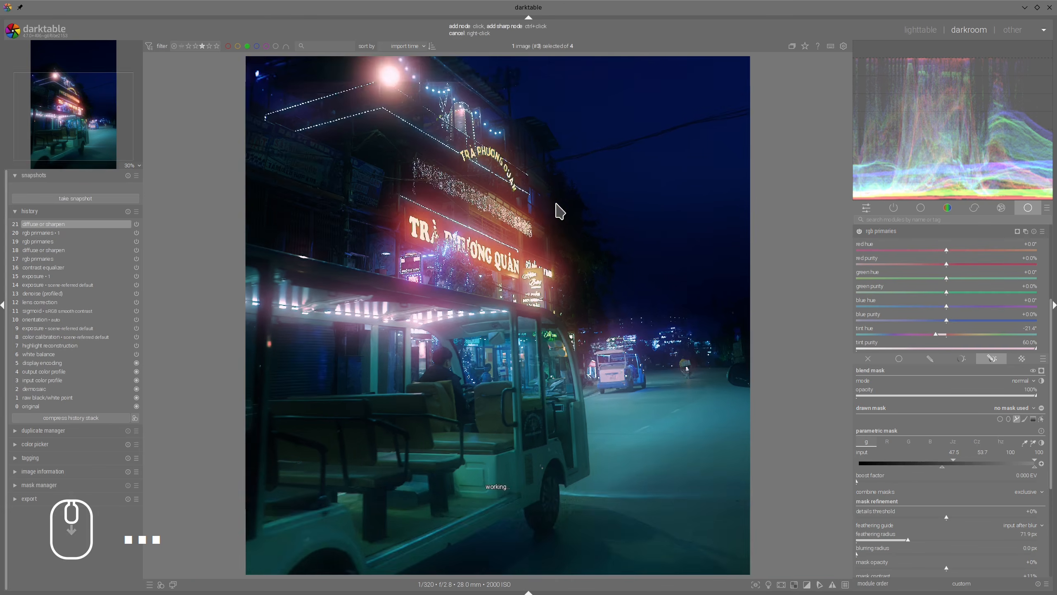
left_click(367, 88)
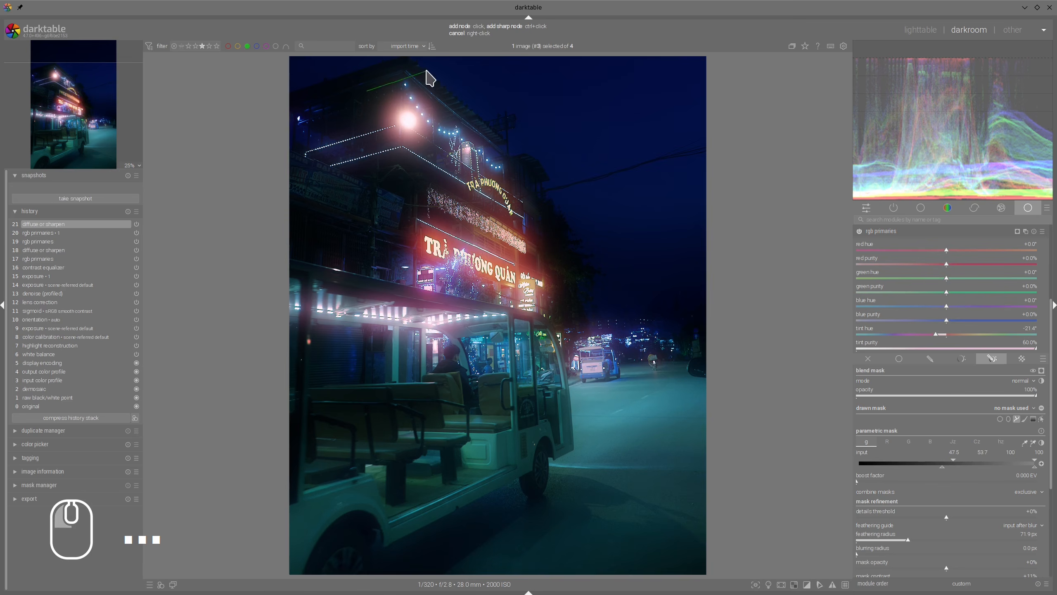
left_click(439, 74)
left_click(563, 180)
left_click(572, 279)
left_click(580, 324)
left_click(560, 317)
left_click(503, 306)
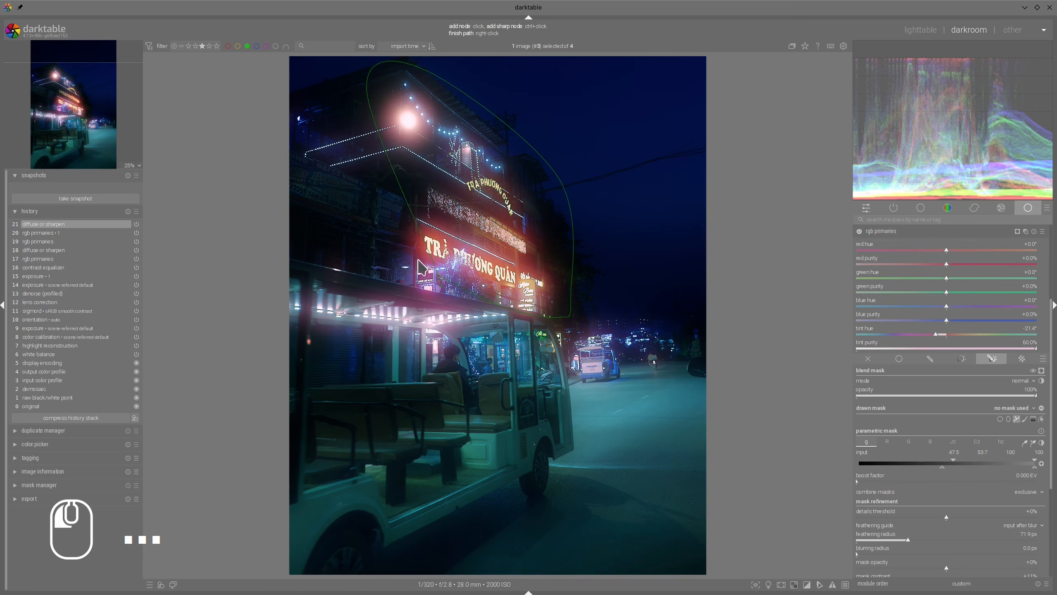
left_click(373, 239)
right_click(378, 166)
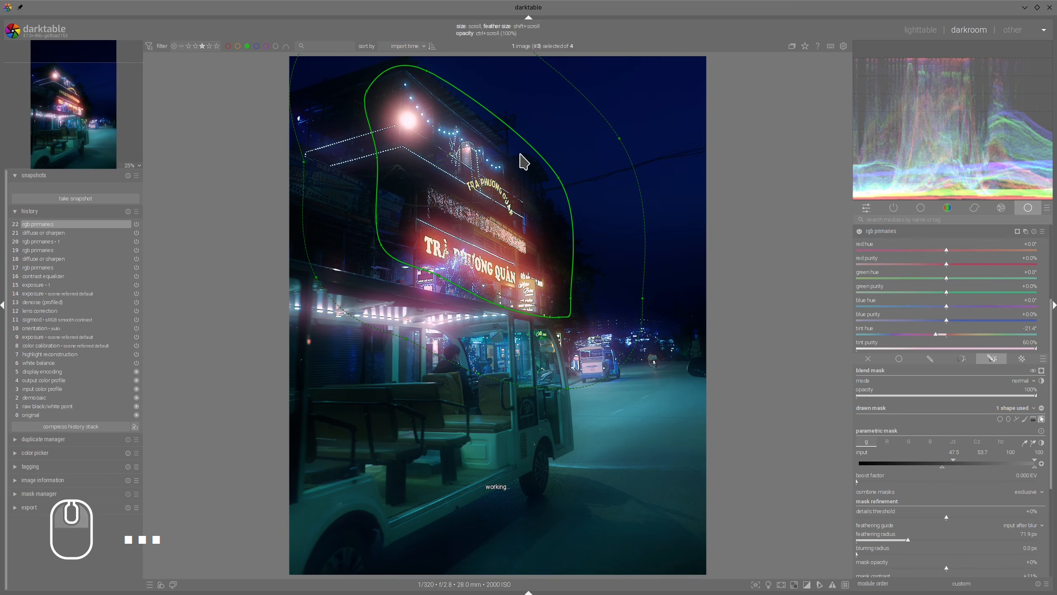
scroll(572, 131, "down", 6, "shift")
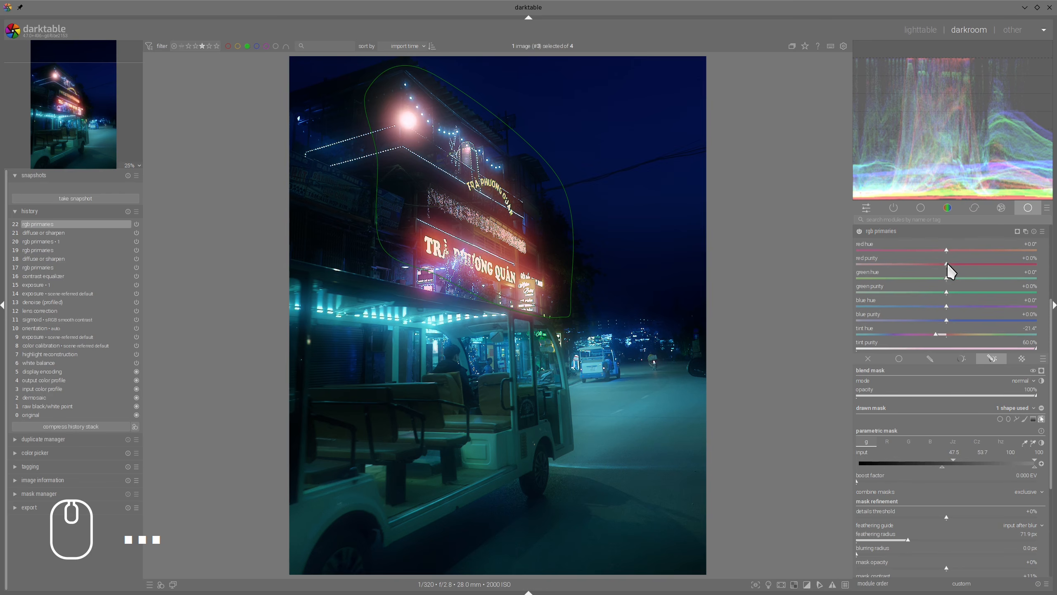
Step: Raise the red purity of the masked signs to +29.7% and lower the parametric mask's input thresholds to include dimmer areas
left_click_drag(945, 264, 999, 265)
left_click(892, 234)
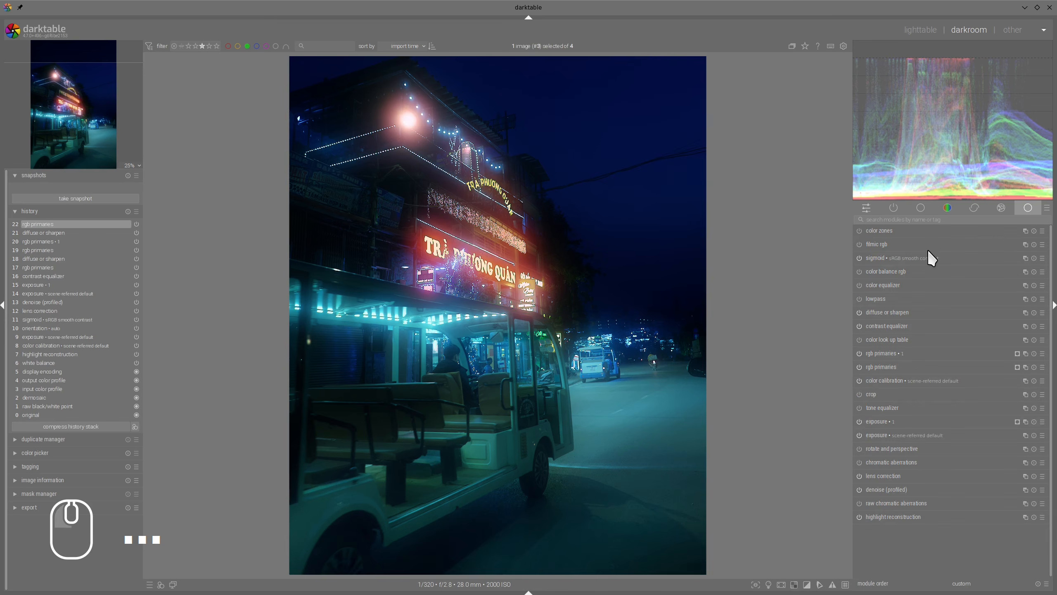
left_click(887, 365)
mouse_move(943, 466)
left_mouse_down()
mouse_move(926, 466)
mouse_move(935, 458)
left_mouse_up()
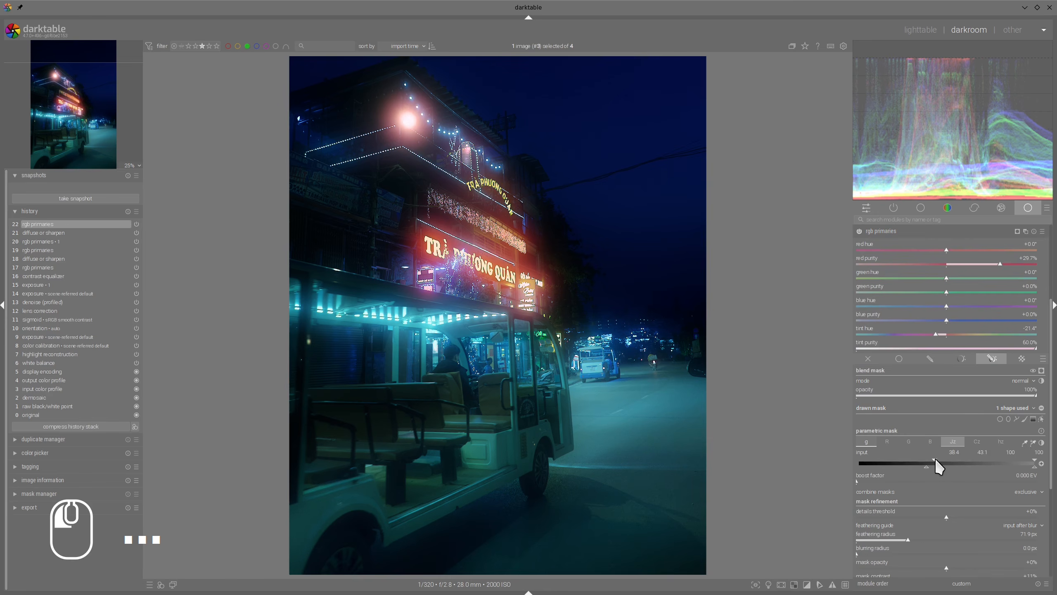
left_click_drag(927, 467, 920, 468)
left_click(883, 231)
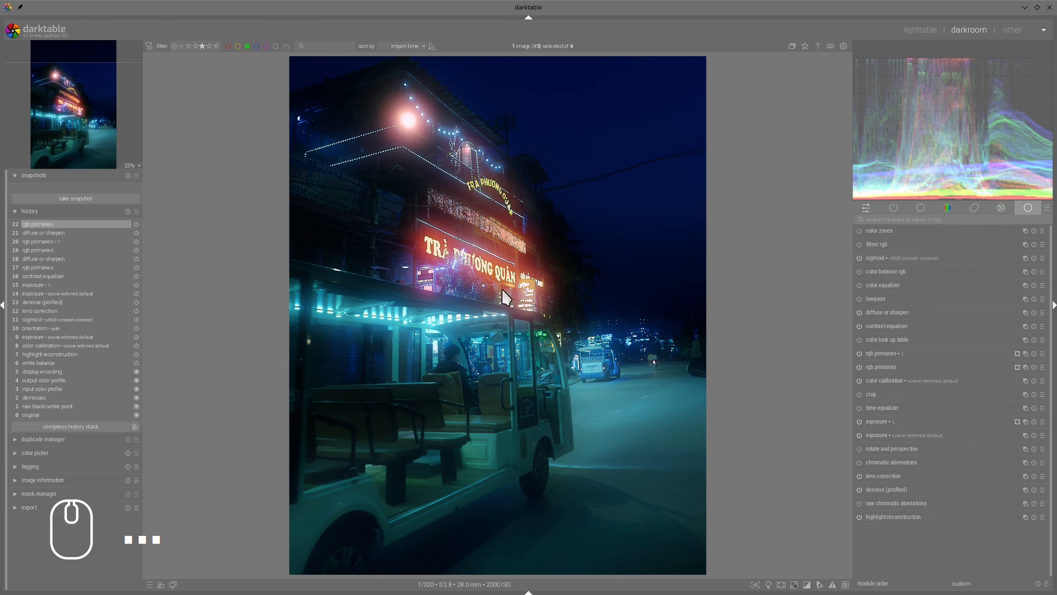
Step: Examine the glow on the signs and bright lamp up close, and compare the photo with the Pro-Mist reference image in the browser
scroll(445, 244, "up", 4)
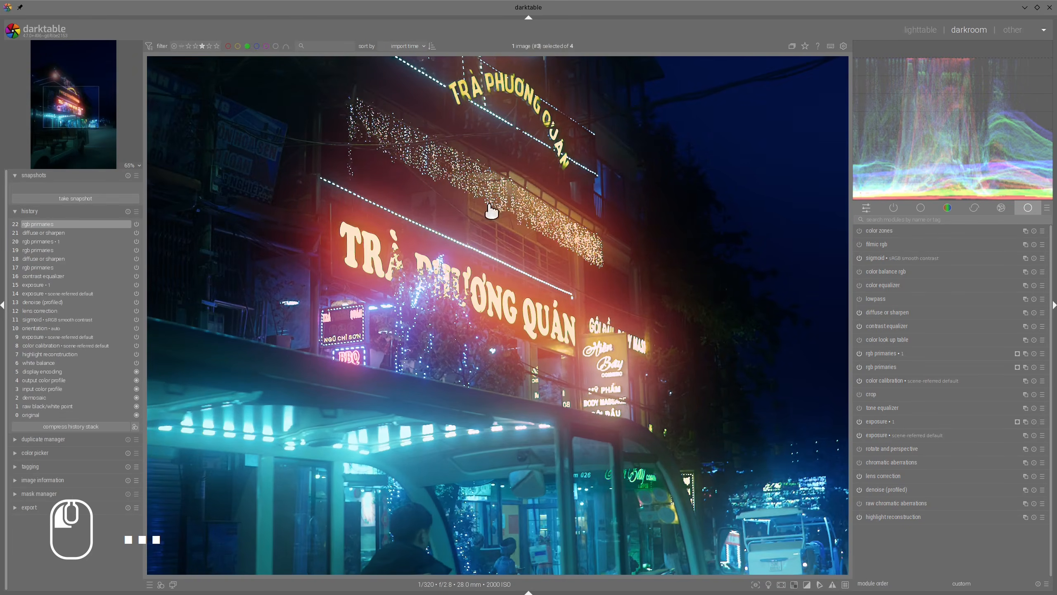
left_click_drag(491, 212, 499, 264)
scroll(332, 205, "down", 1)
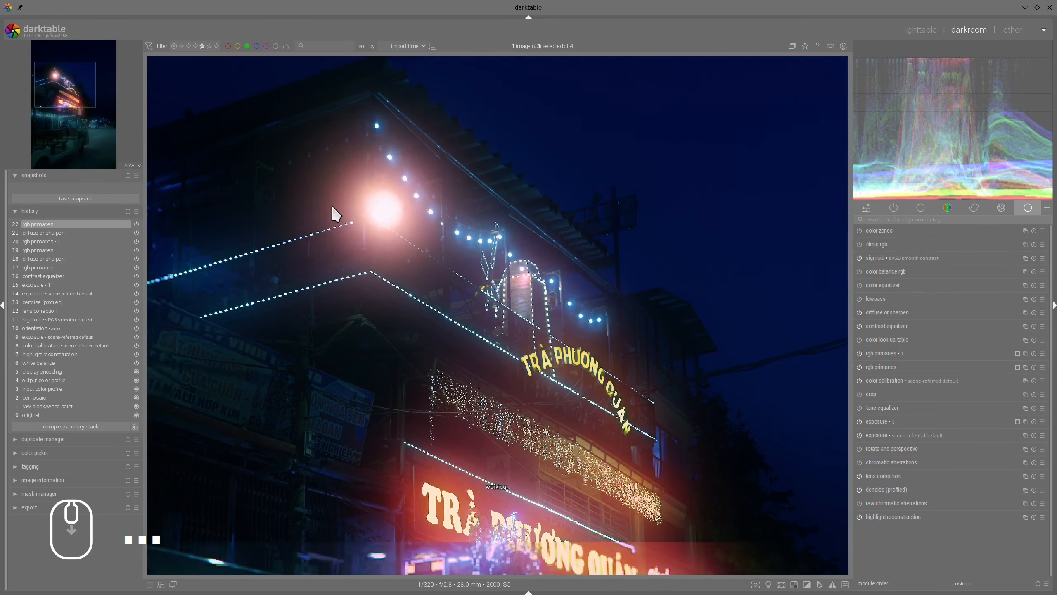
scroll(485, 264, "down", 2)
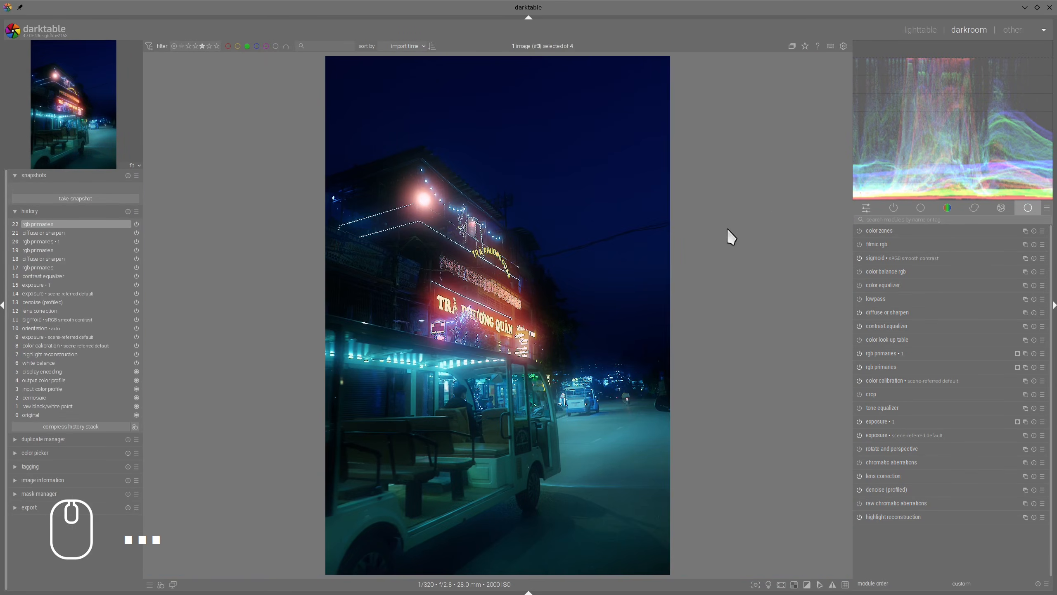
key("alt+Tab")
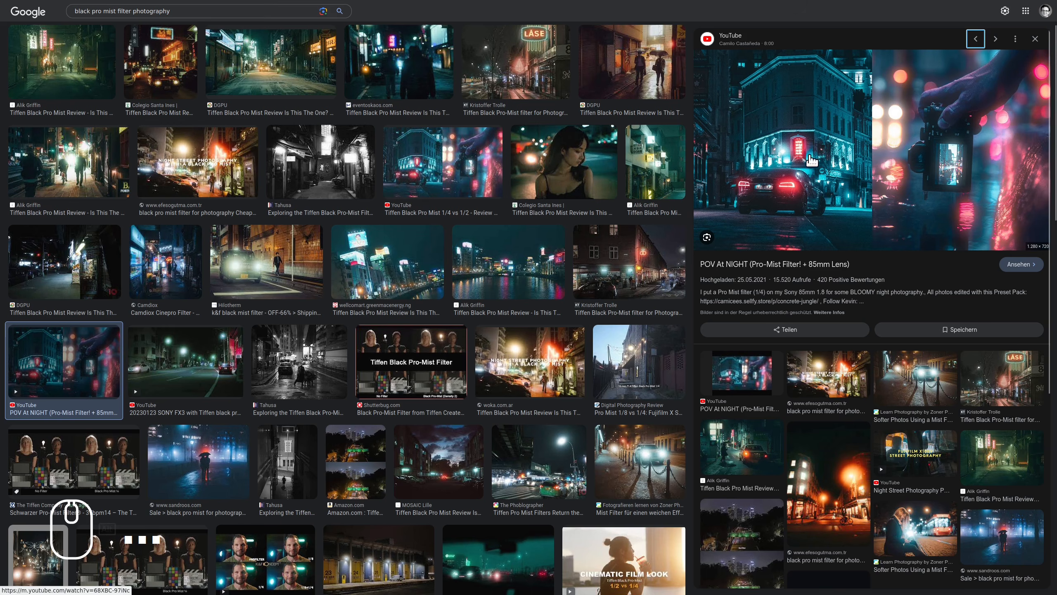
key("alt+Tab")
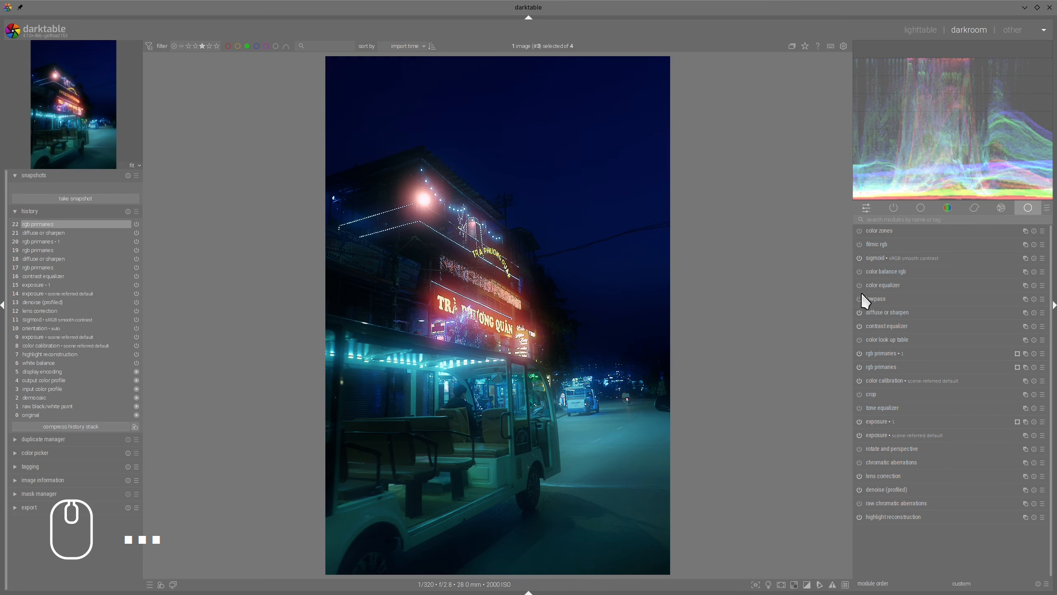
Step: In color balance rgb, set perceptual saturation to about +36% shadows, +21% midtones and -20% highlights, checking against the browser reference image
left_click(885, 271)
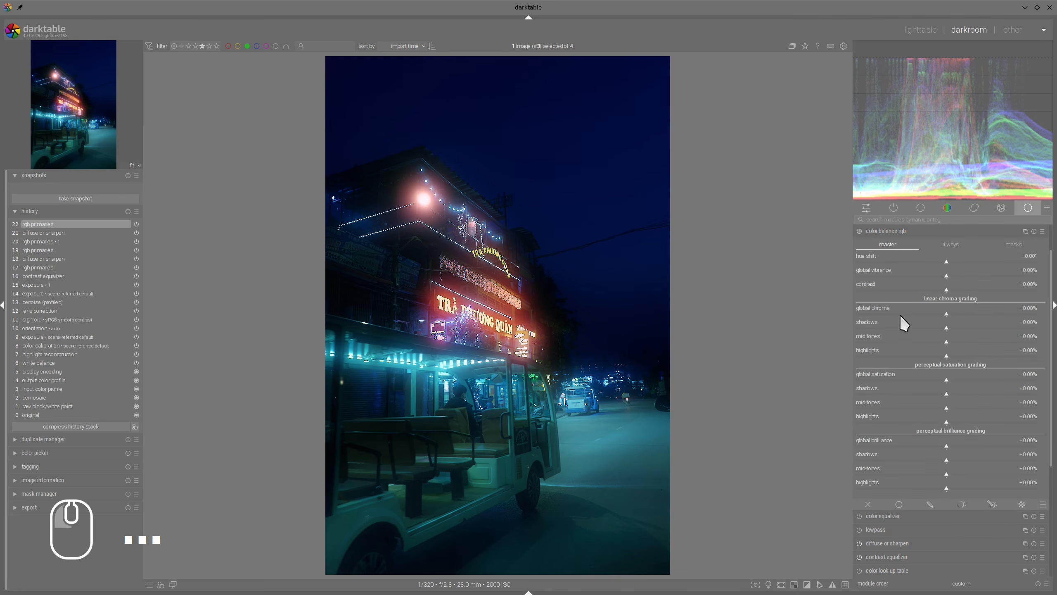
left_click(980, 393)
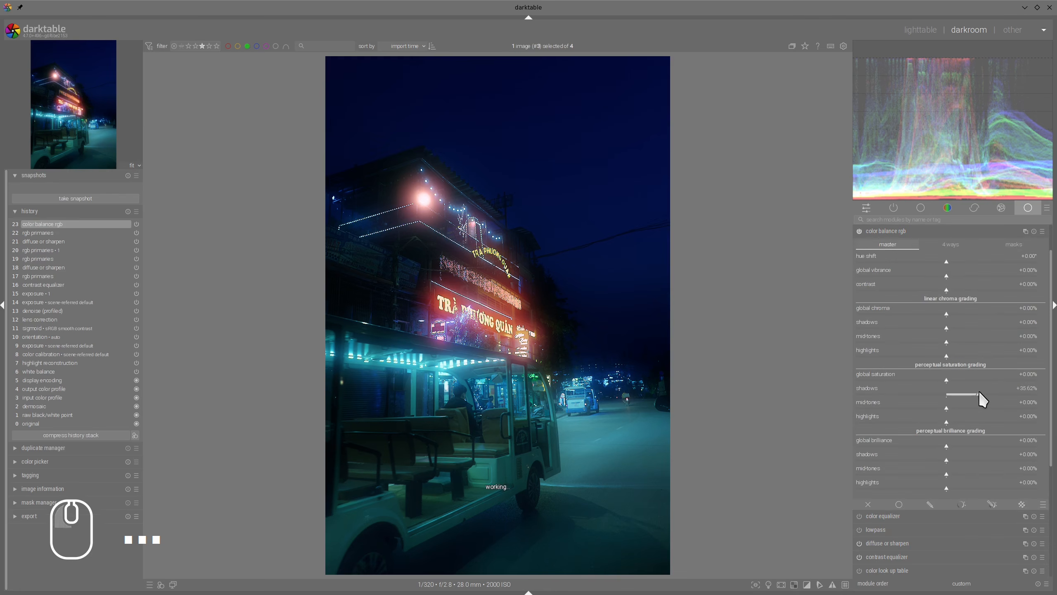
left_click(966, 408)
left_click(914, 423)
left_click_drag(915, 424, 935, 425)
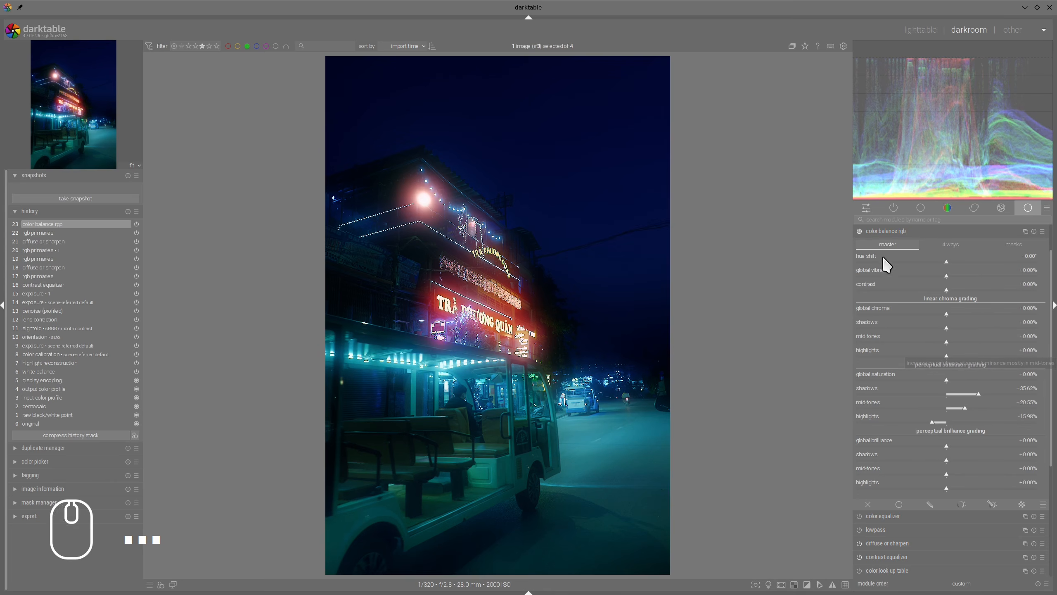
left_click(893, 233)
key("alt+Tab")
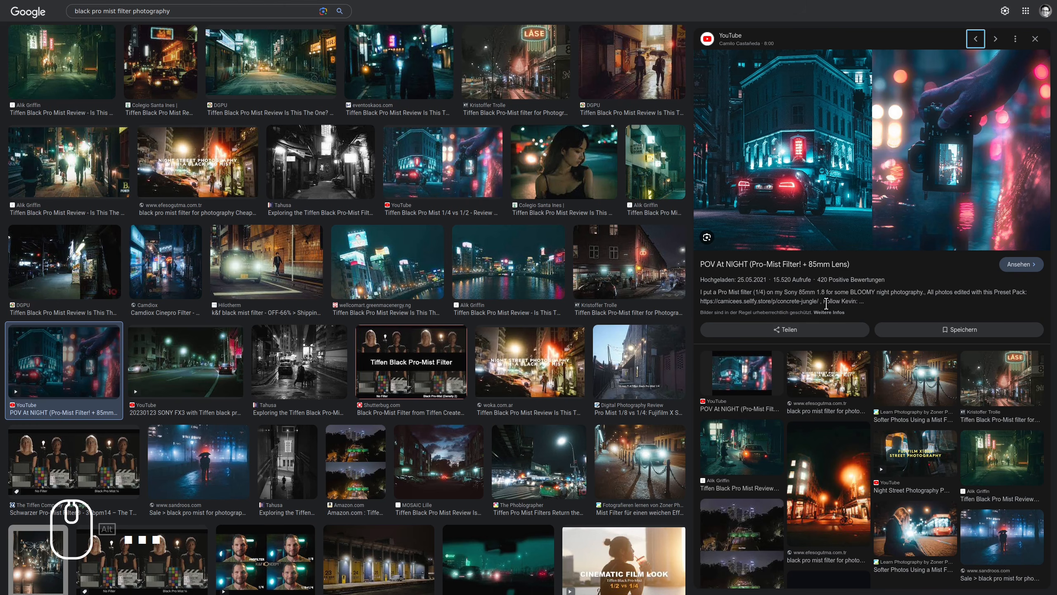
key("alt+Tab")
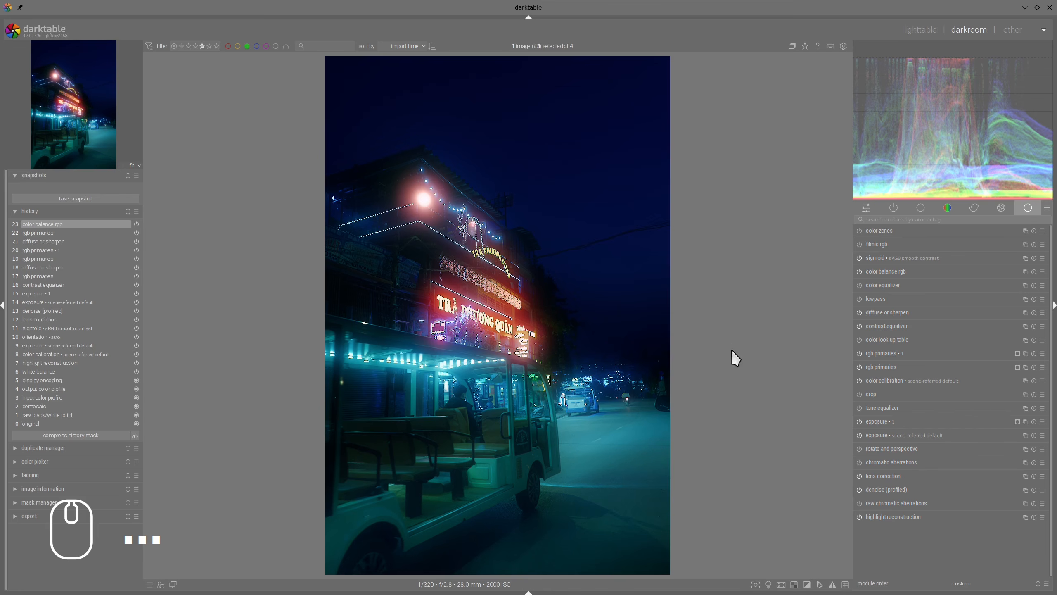
Step: Take a snapshot at history entry 15 (exposure • 1) and display it for comparison with the latest color balance rgb state
left_click(43, 294)
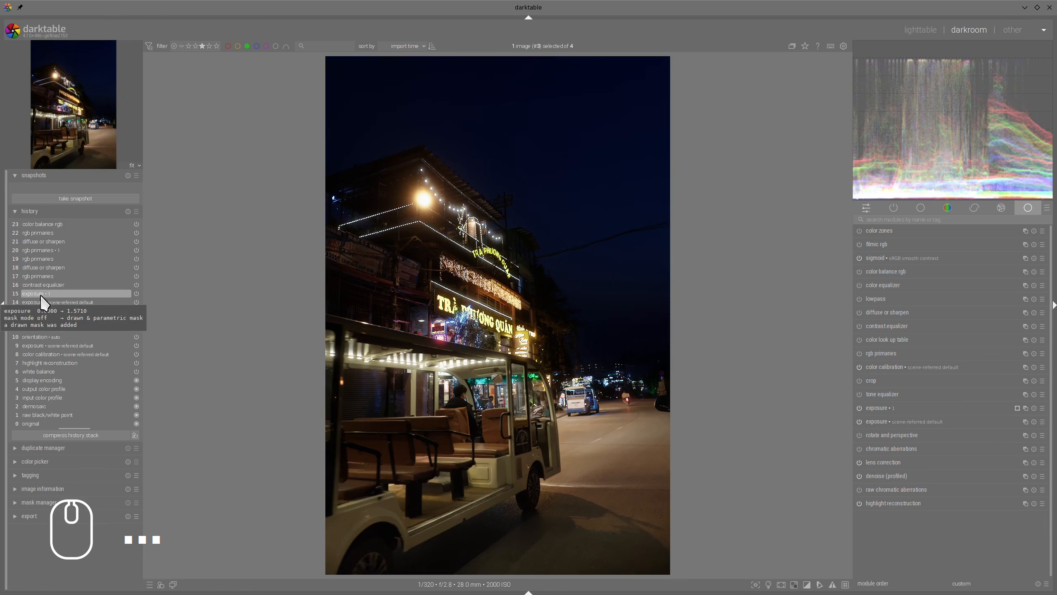
mouse_move(57, 326)
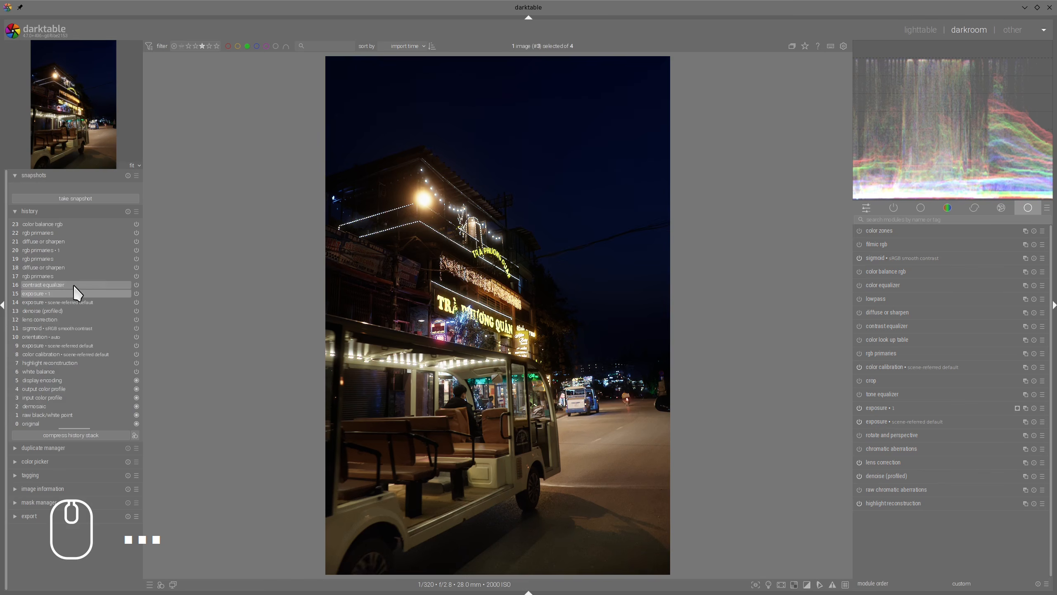
left_click(69, 199)
left_click(60, 189)
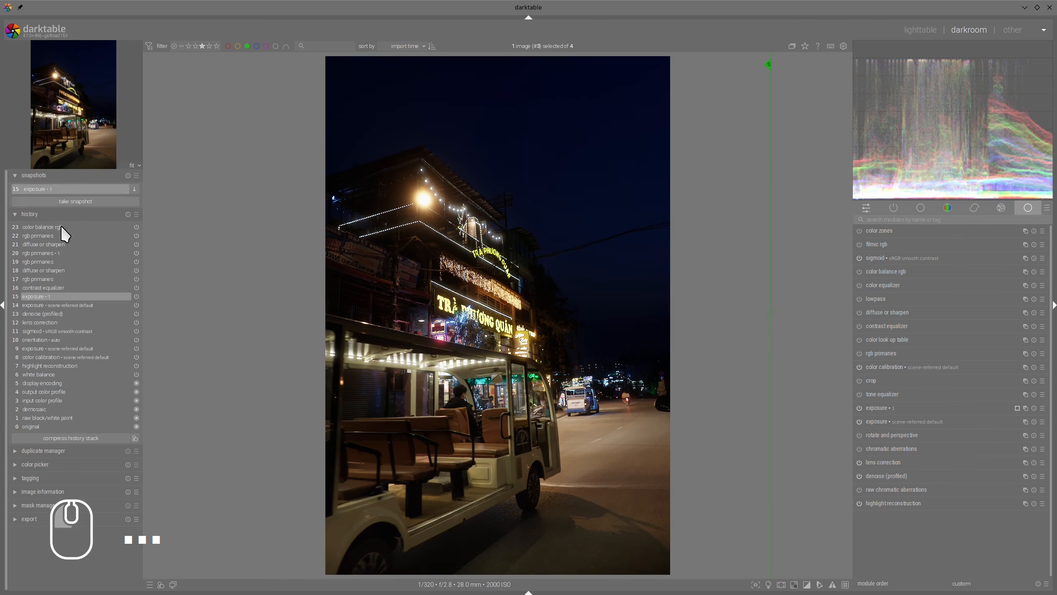
left_click(59, 227)
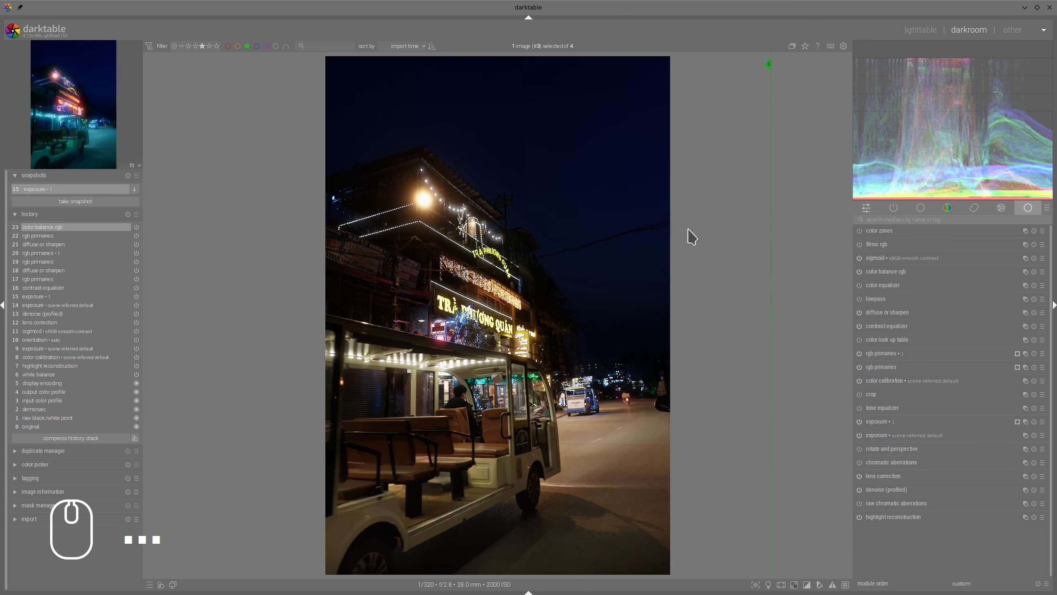
Step: Move the snapshot divider across the photo to examine the finished edit, and compare its glowing signs with the browser reference image
left_click_drag(769, 246, 235, 250)
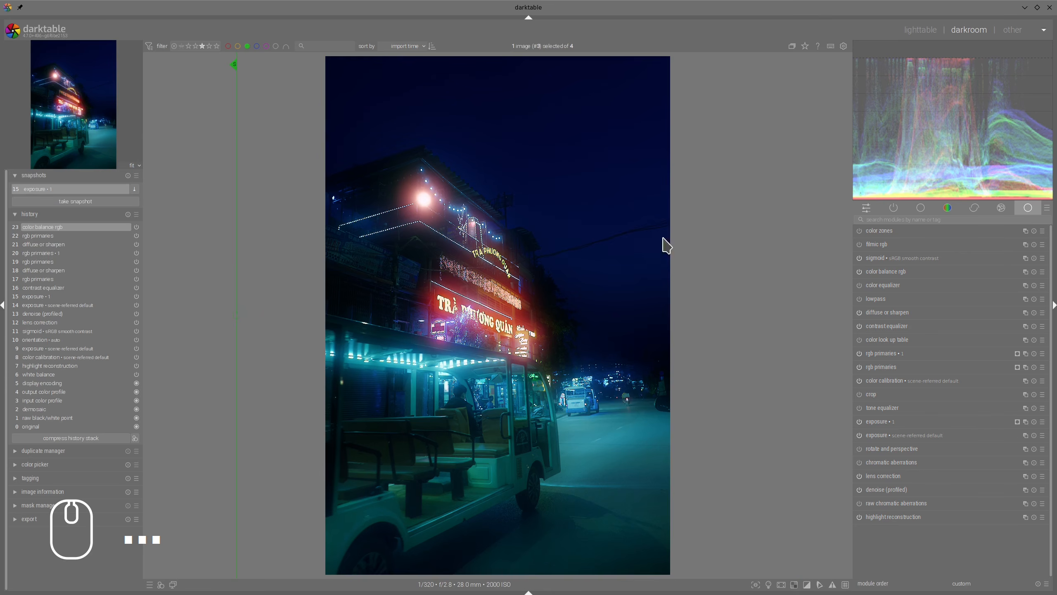
mouse_move(236, 236)
left_mouse_down()
mouse_move(691, 276)
mouse_move(240, 236)
left_mouse_up()
left_click_drag(417, 275, 410, 258)
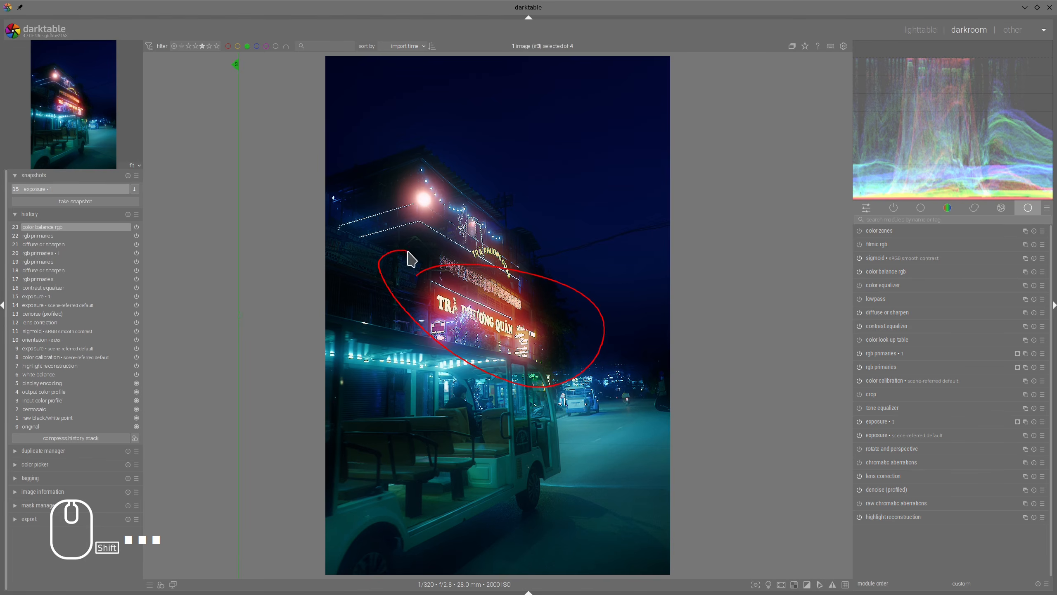
key("ctrl+F2")
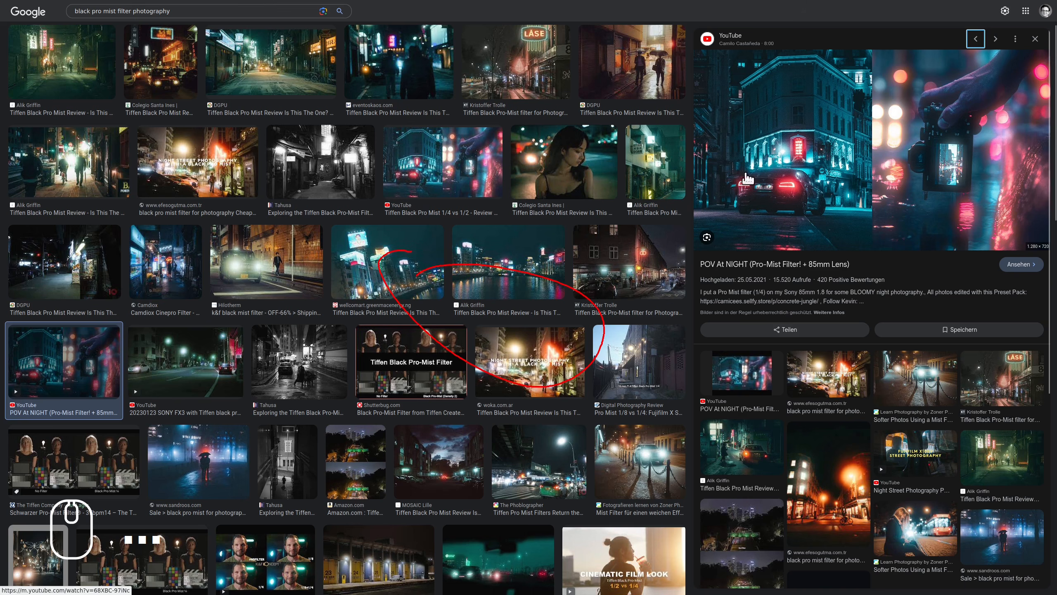
mouse_move(790, 160)
left_mouse_down()
mouse_move(768, 207)
mouse_move(715, 170)
left_mouse_up()
key("alt+Tab")
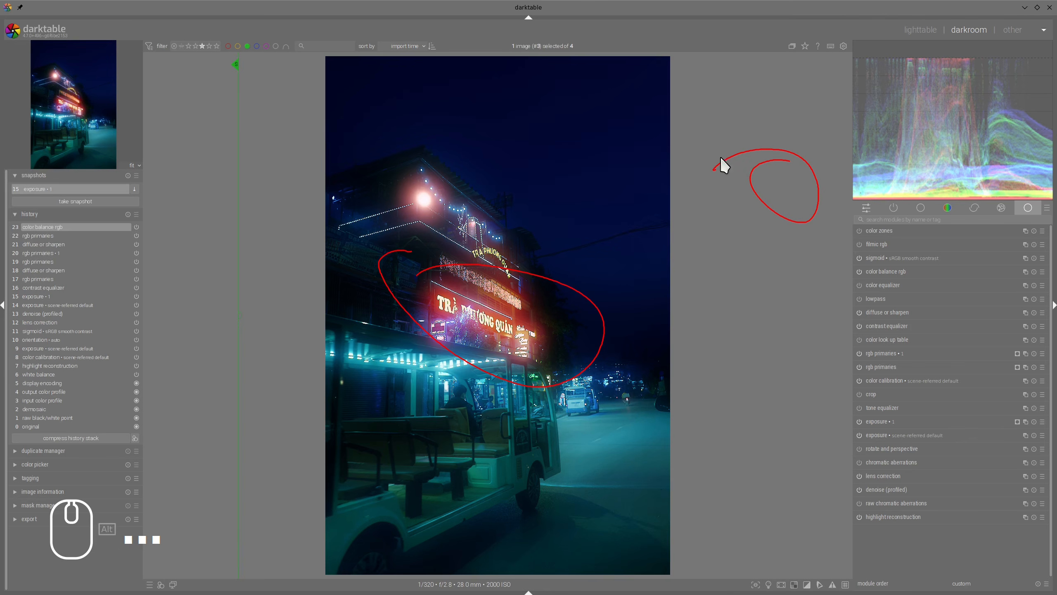
key("shift+F9")
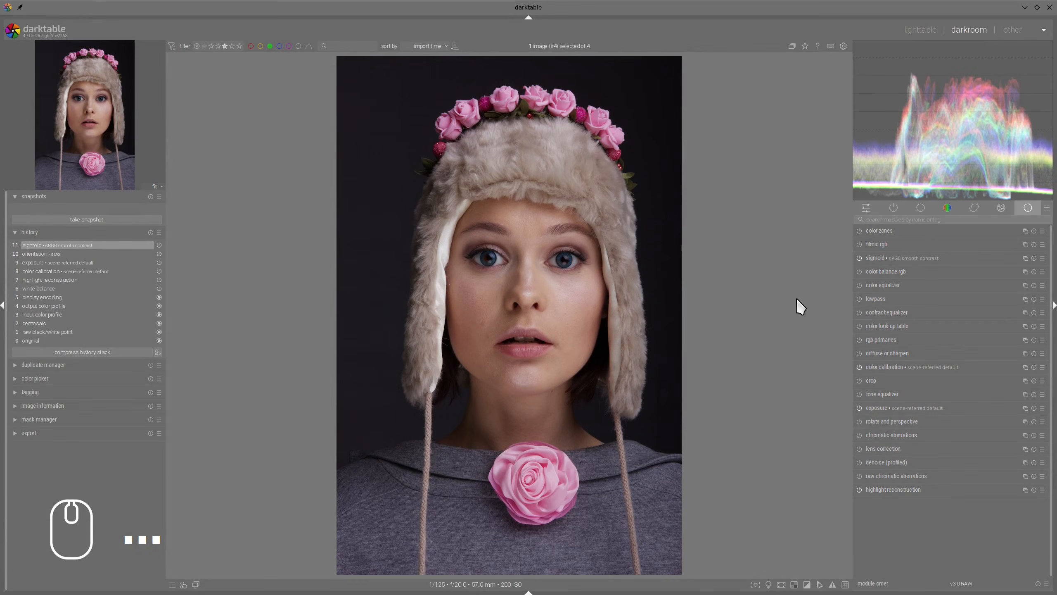
Step: Enable lens correction and denoise (profiled) on the portrait photo, leaving the modules collapsed
left_click(859, 449)
left_click(859, 461)
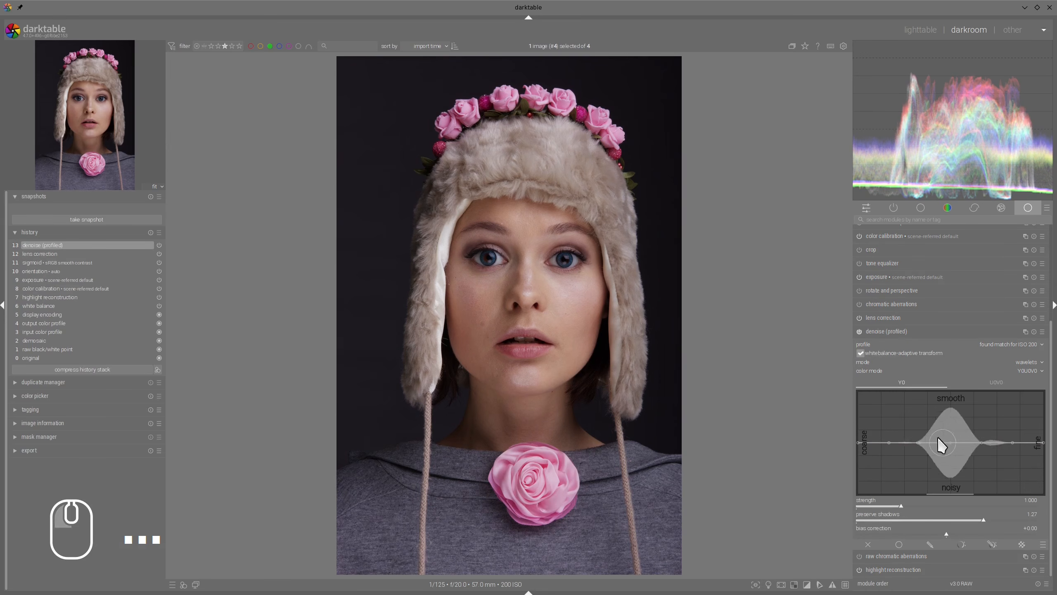
left_click(908, 331)
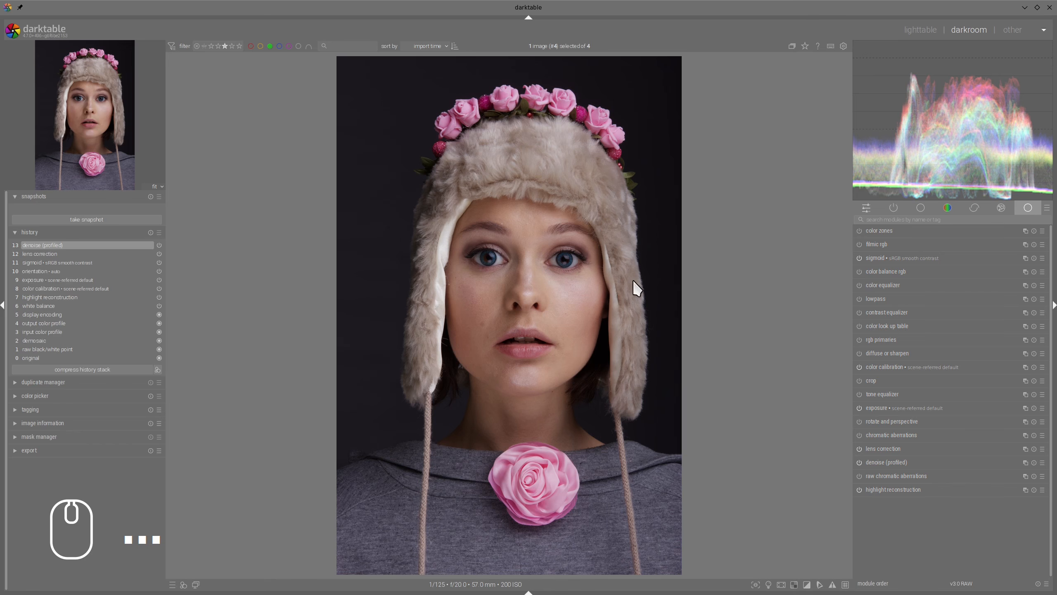
Step: Enable tone equalizer on the portrait, auto-adjust its mask exposure, and apply the flash preset to lift the shadows
left_click(880, 394)
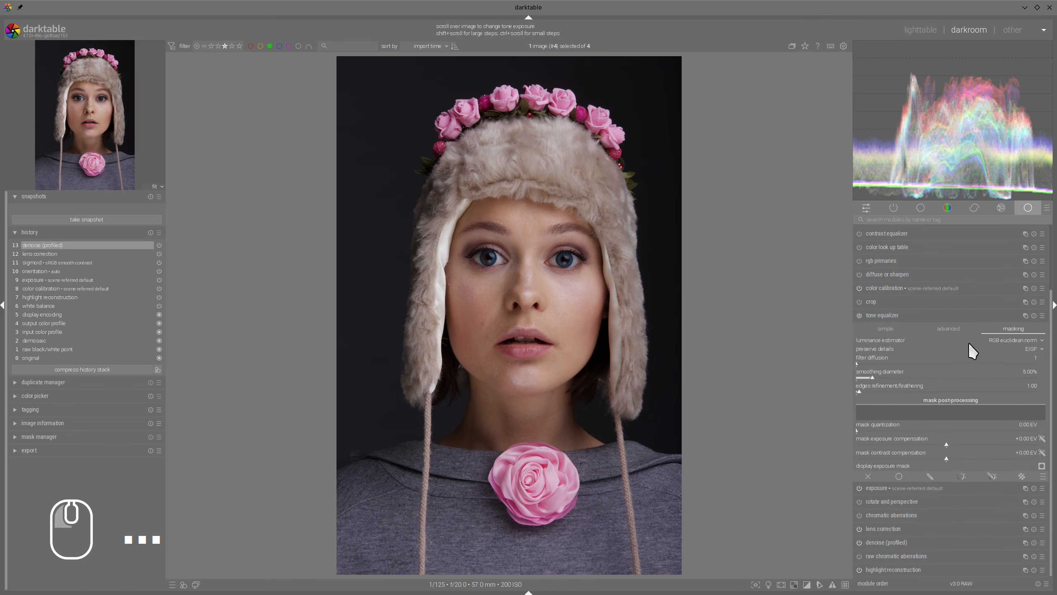
left_click(1015, 329)
left_click(1042, 439)
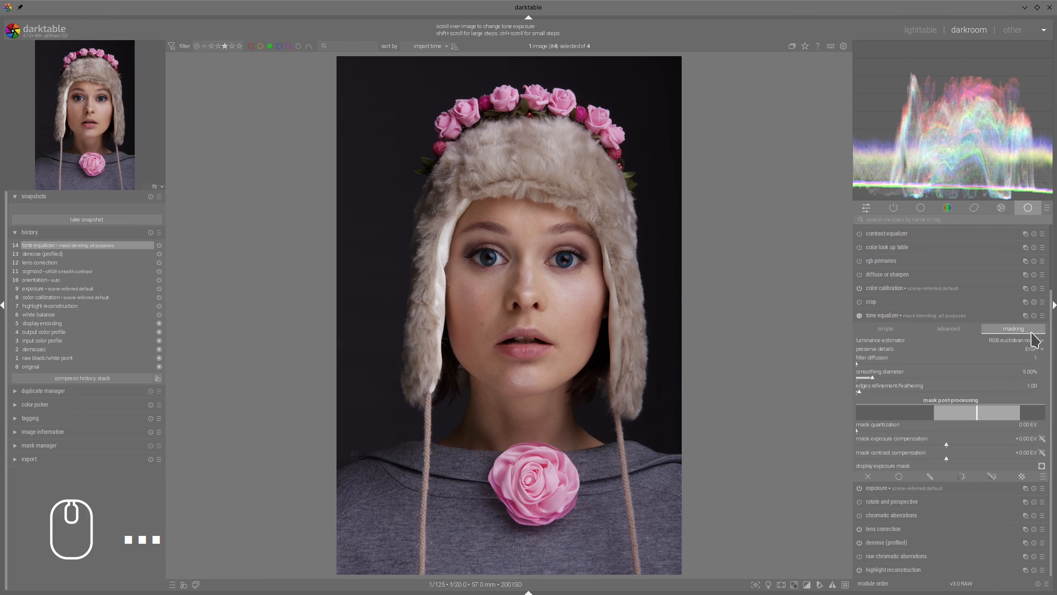
left_click(1042, 316)
left_click(969, 442)
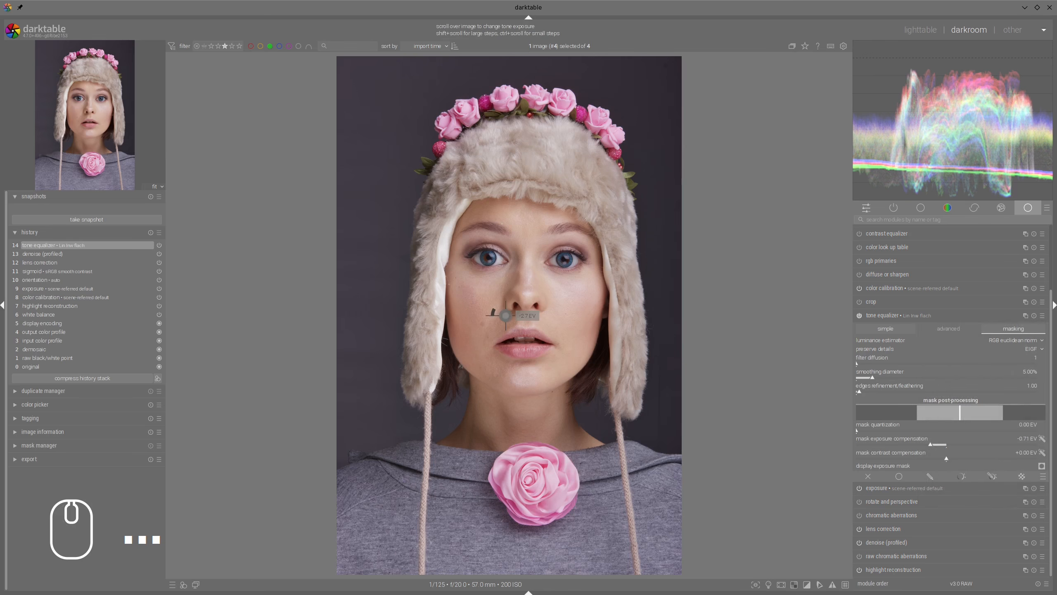
left_click(882, 315)
scroll(502, 308, "up", 2)
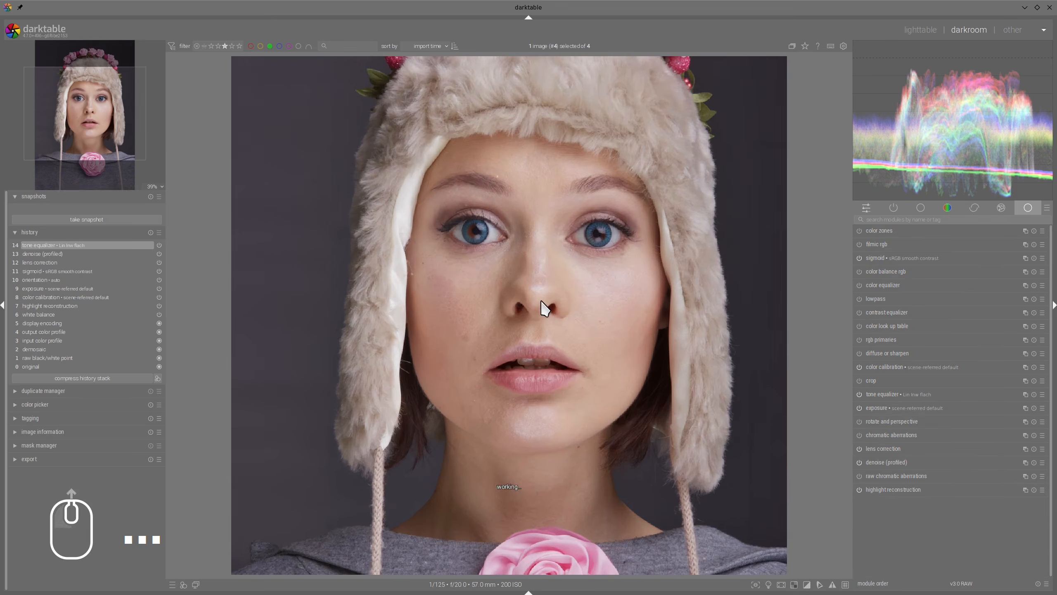
Step: Increase edges refinement/feathering for the tone equalizer mask, leaving the module collapsed
left_click(872, 393)
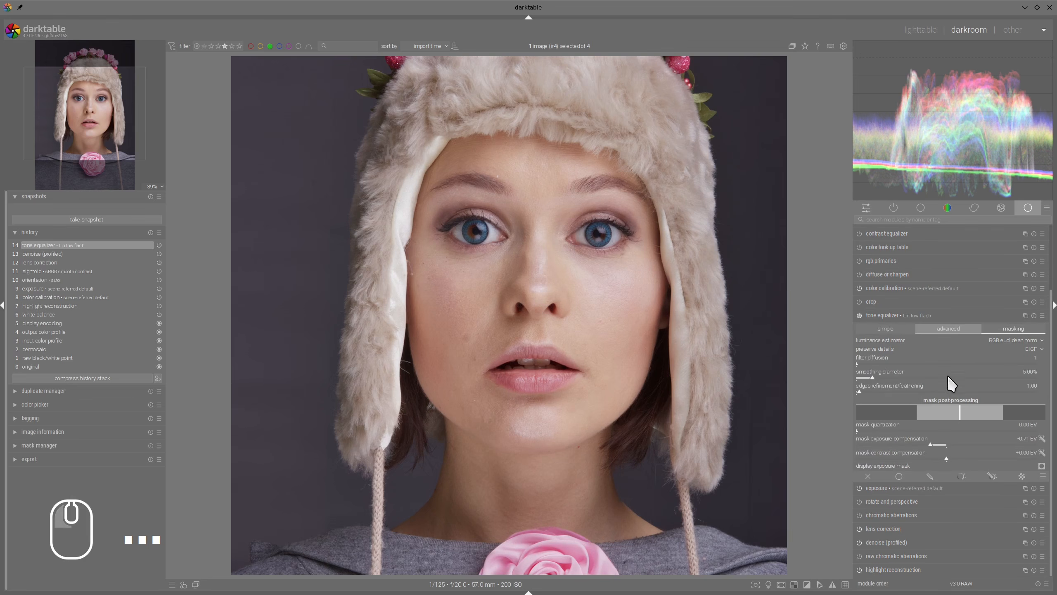
left_click(874, 392)
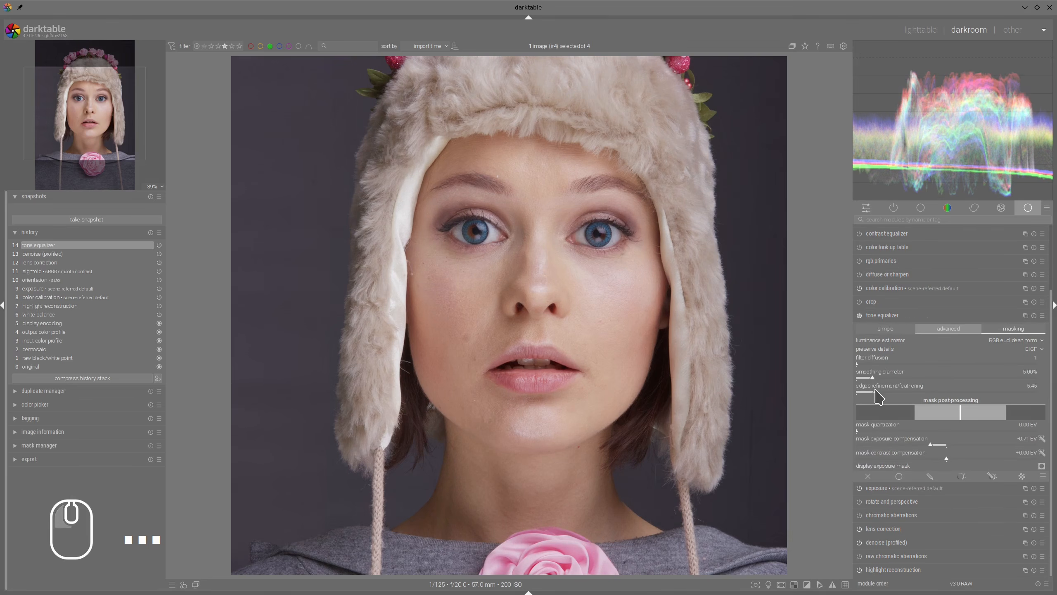
left_click_drag(876, 390, 885, 392)
left_click(903, 315)
scroll(651, 291, "down", 2)
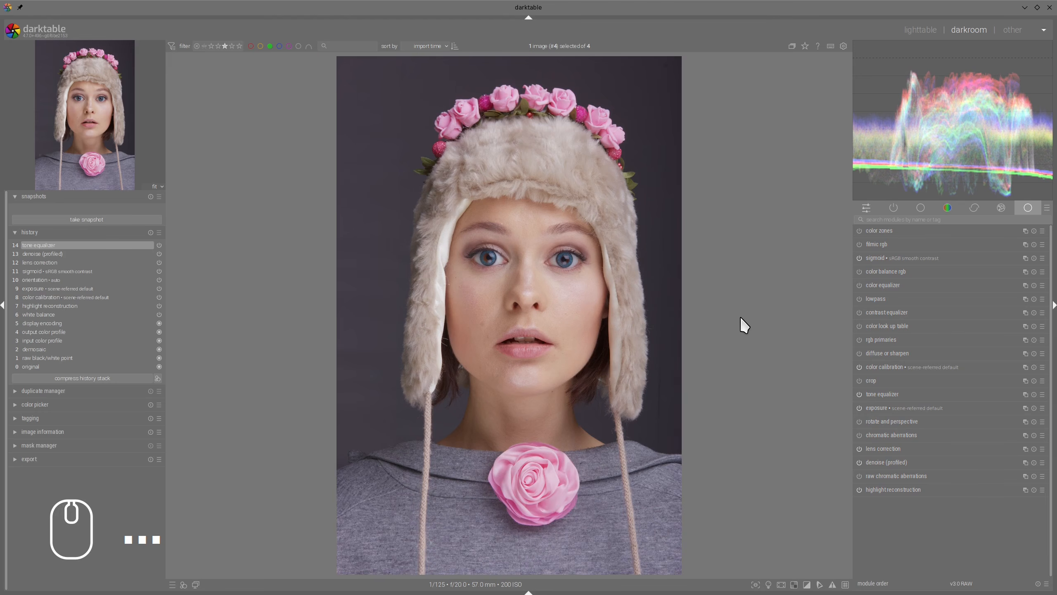
Step: In contrast equalizer, widen the curve's influence circle and reshape the luma curve to soften the portrait
left_click(886, 311)
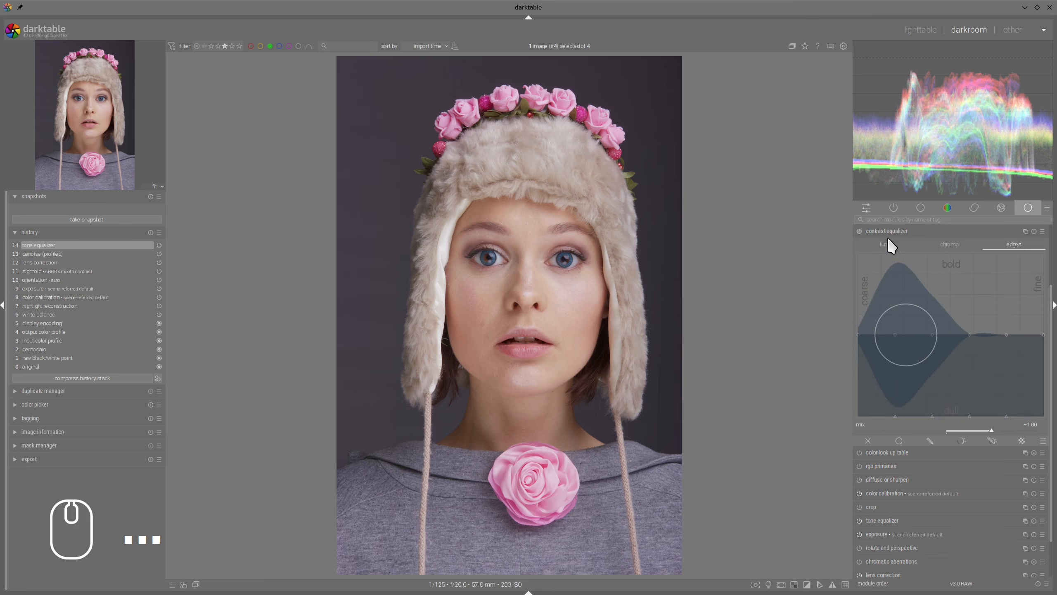
left_click(888, 246)
scroll(939, 294, "down", 5)
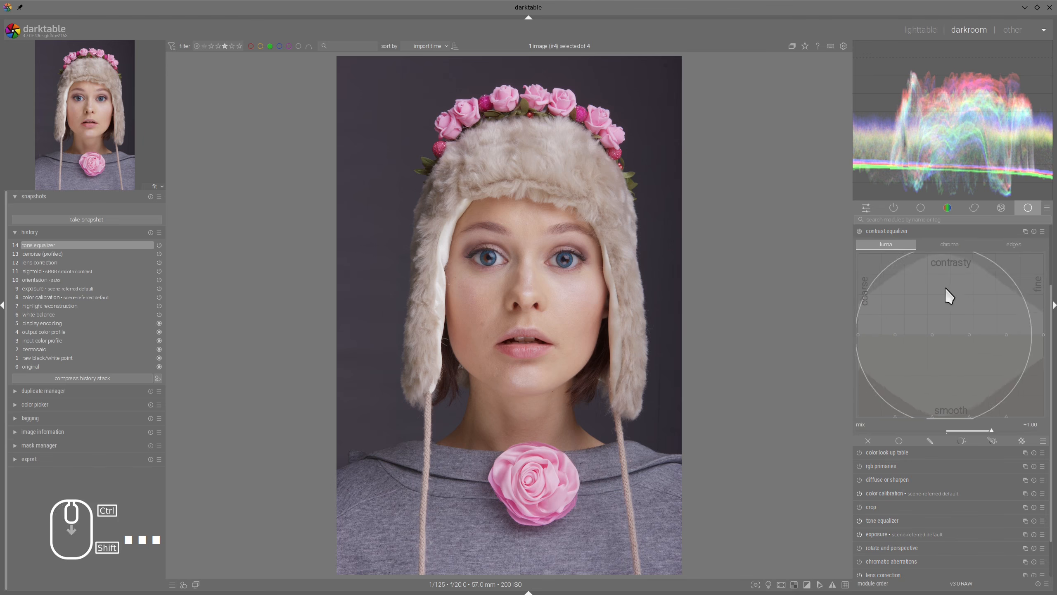
mouse_move(946, 288)
left_mouse_down()
mouse_move(1027, 297)
mouse_move(1027, 289)
mouse_move(873, 300)
left_mouse_up()
Step: Reshape the contrast equalizer's edges curve over a wide range of detail sizes, leaving the module collapsed
left_click(1014, 244)
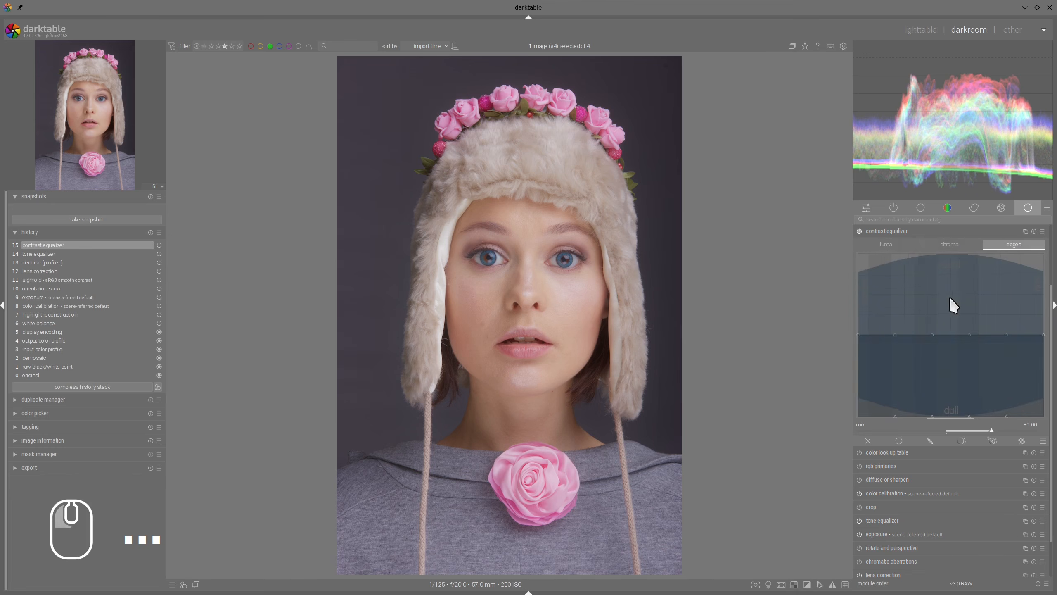
scroll(953, 302, "down", 2)
scroll(962, 274, "up", 4)
left_click_drag(965, 399, 988, 317)
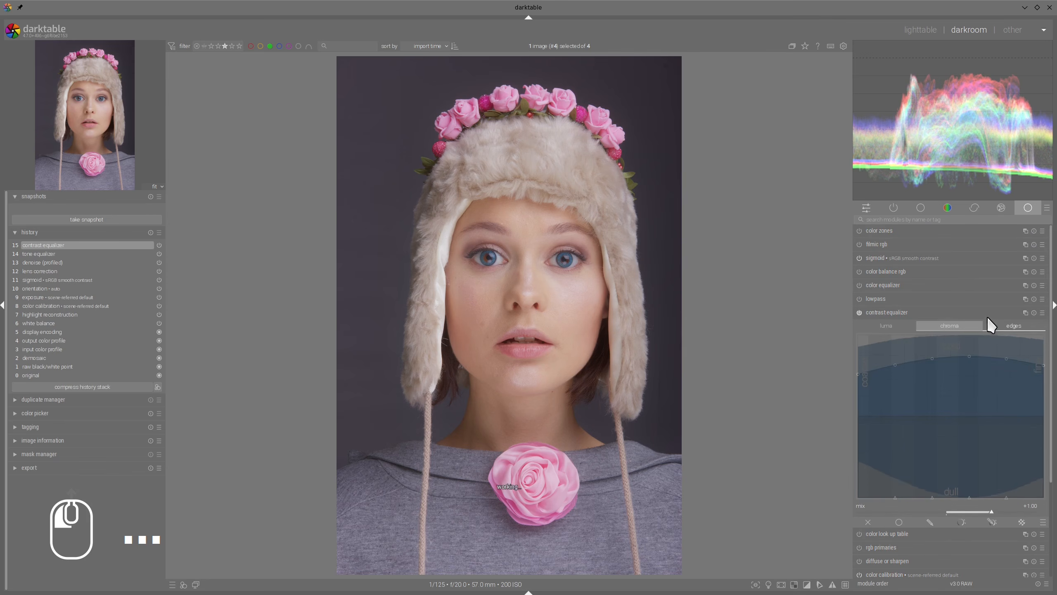
left_click(883, 324)
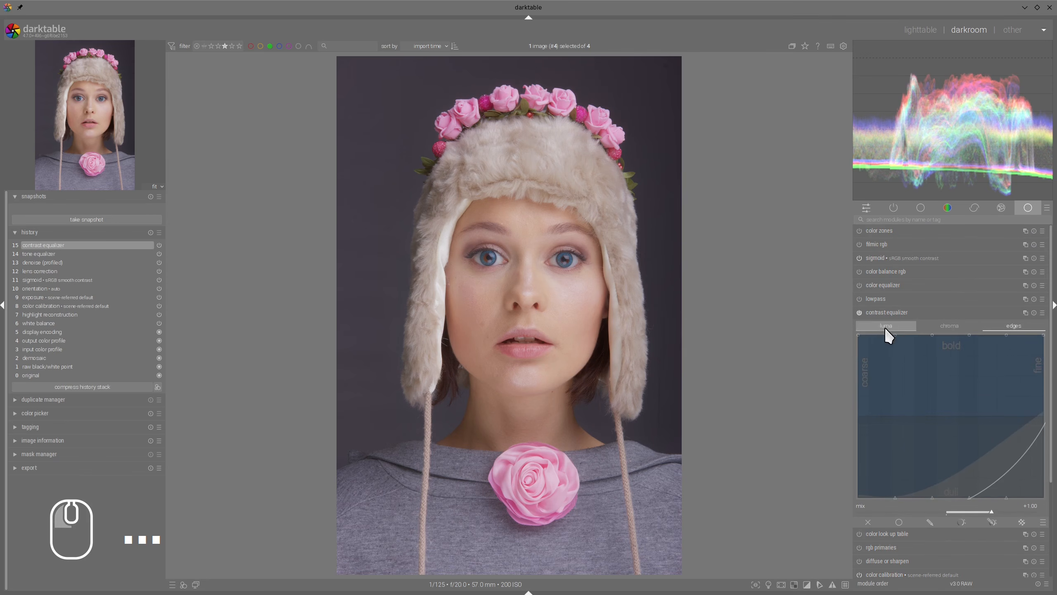
left_click(898, 313)
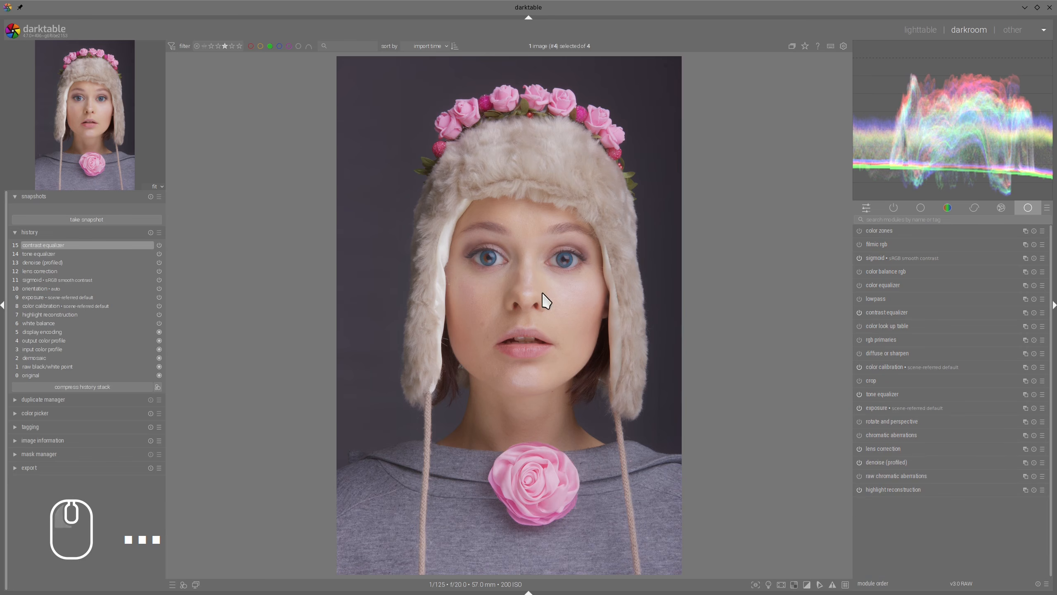
Step: Compare the portrait with and without contrast equalizer, both close up on the face and in a wider view
scroll(546, 300, "up", 3)
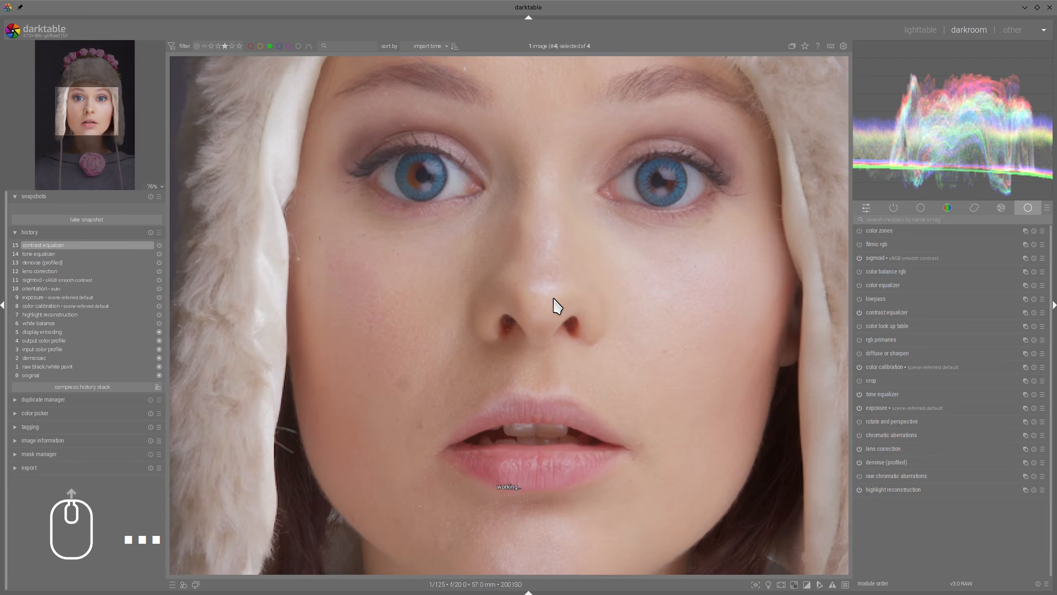
left_click(859, 313)
left_click(859, 312)
scroll(575, 271, "down", 3)
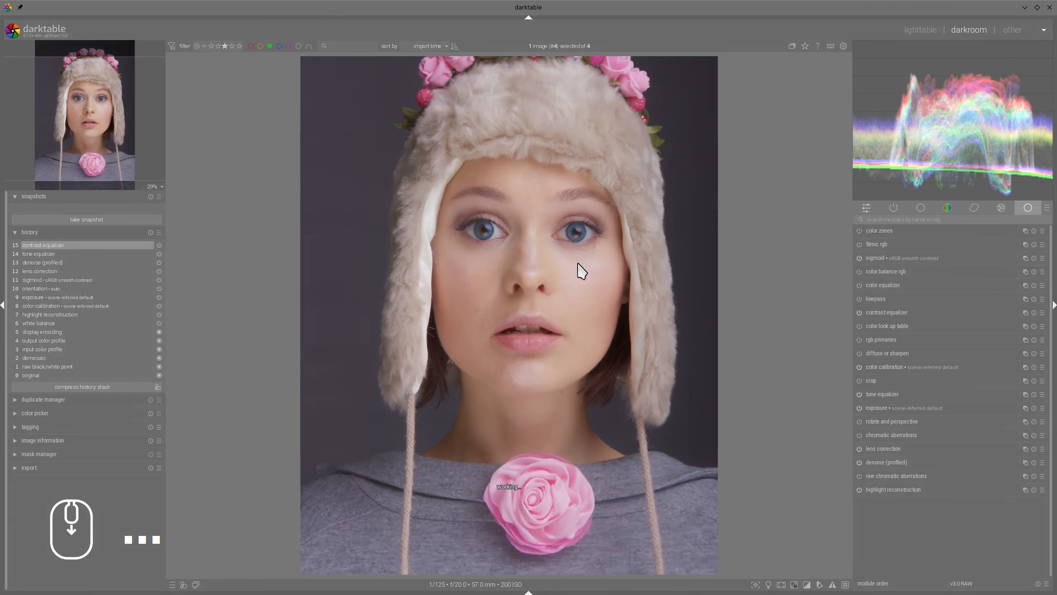
scroll(581, 271, "down", 1)
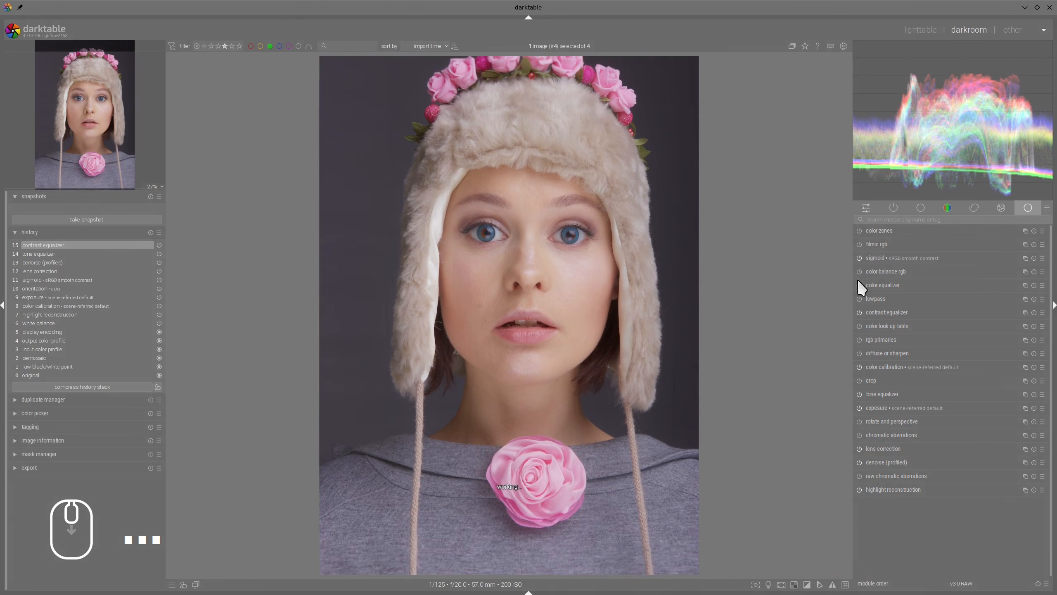
left_click(859, 312)
left_click(859, 312)
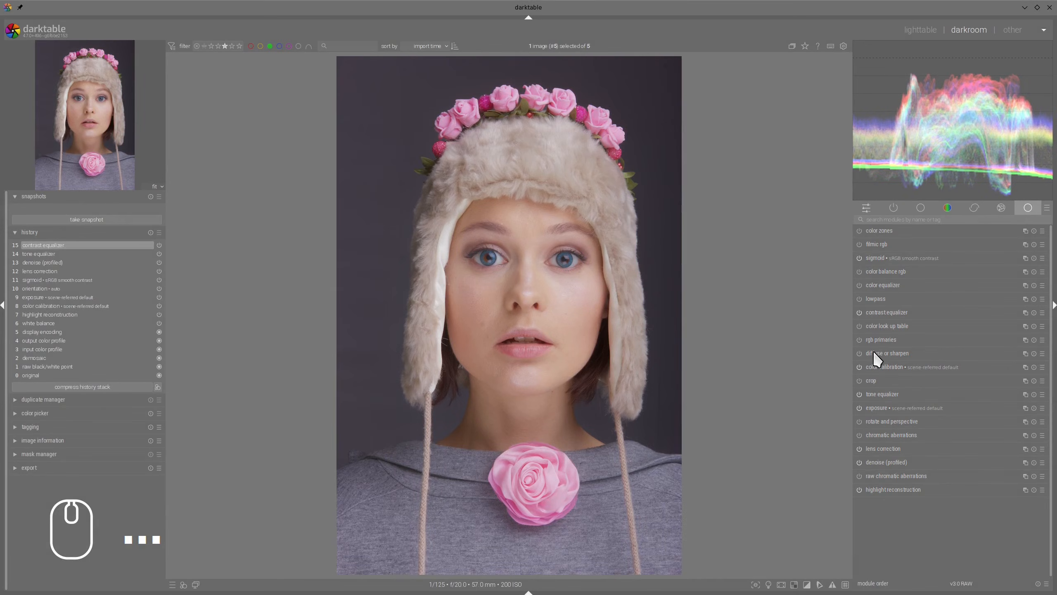
Step: Move diffuse or sharpen directly above contrast equalizer in the module order and open its settings with the face in view
left_click_drag(885, 352, 882, 313)
left_click(882, 311)
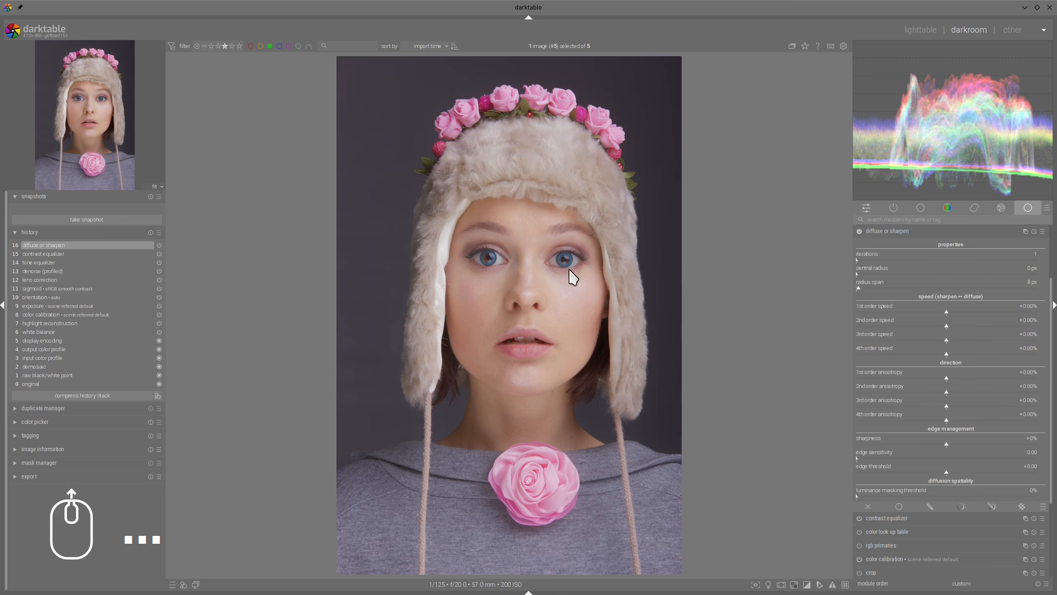
scroll(573, 276, "up", 2)
left_click_drag(648, 284, 618, 303)
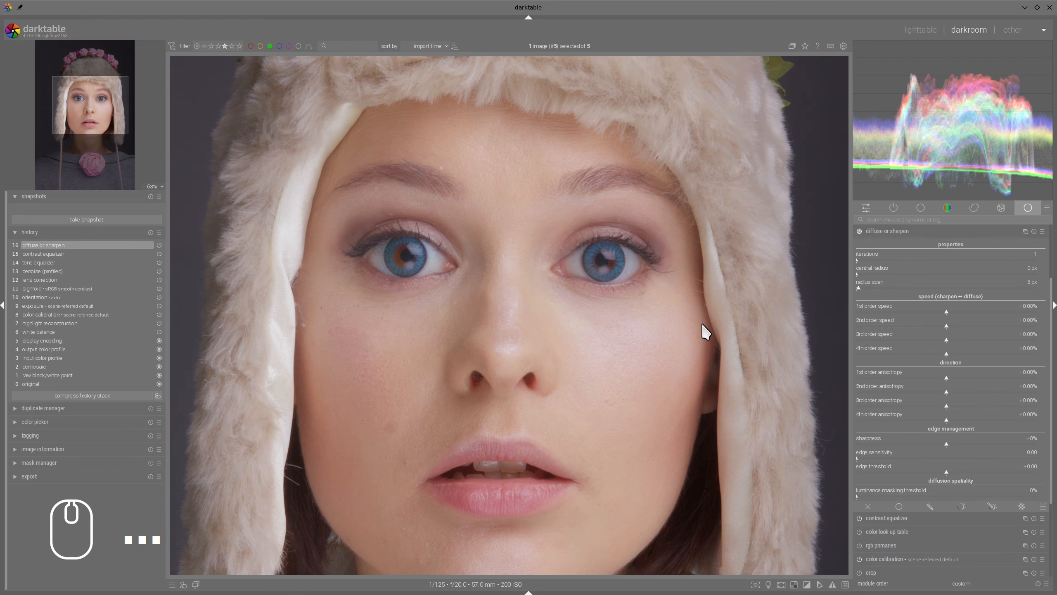
scroll(643, 341, "down", 2)
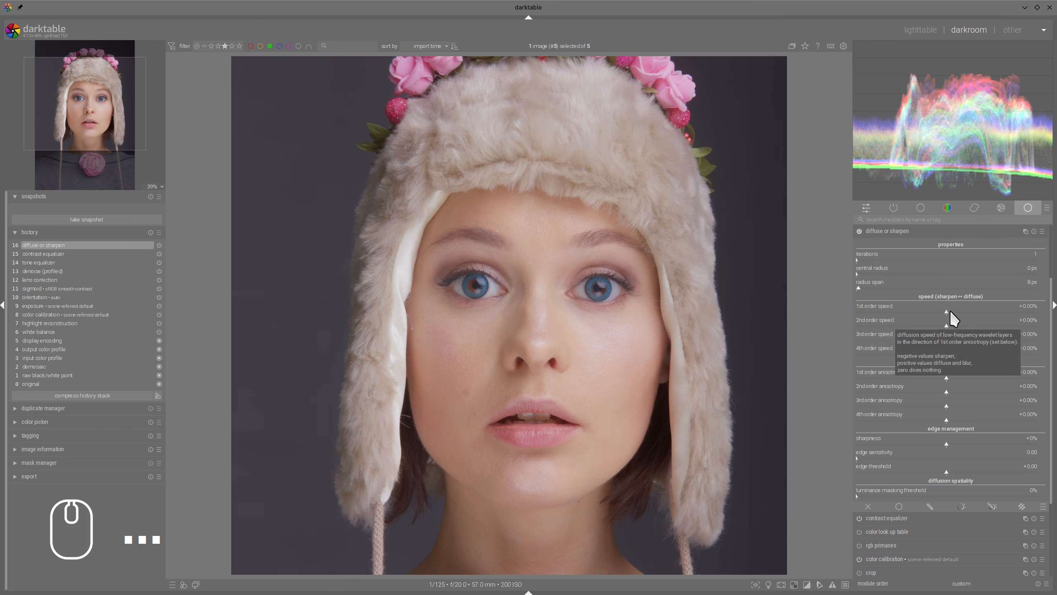
Step: Set diffuse or sharpen to 4 iterations with a radius span of 20 px
left_click(862, 286)
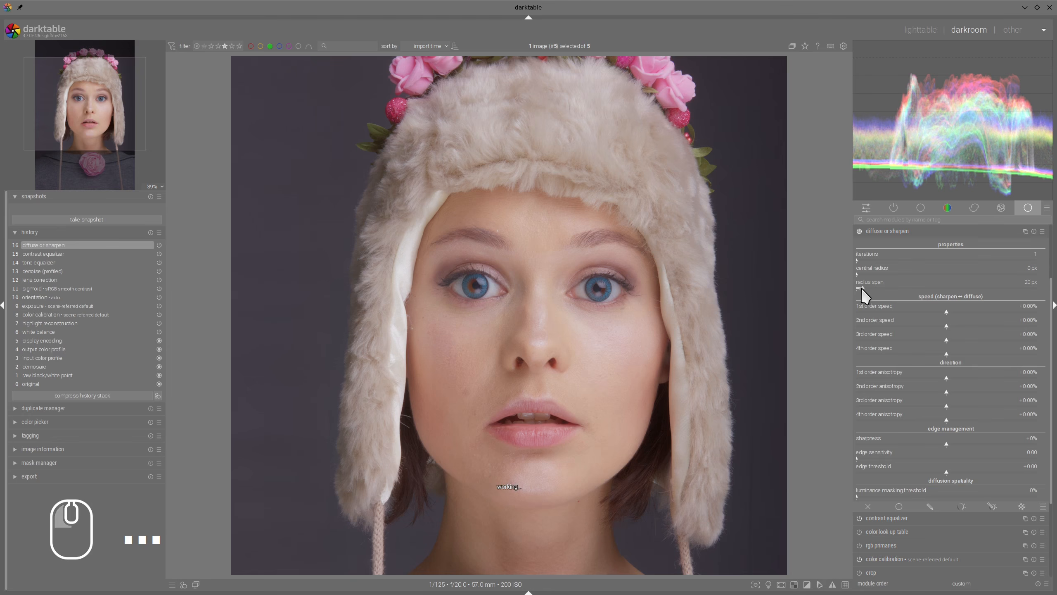
left_click(860, 258)
scroll(610, 298, "up", 2)
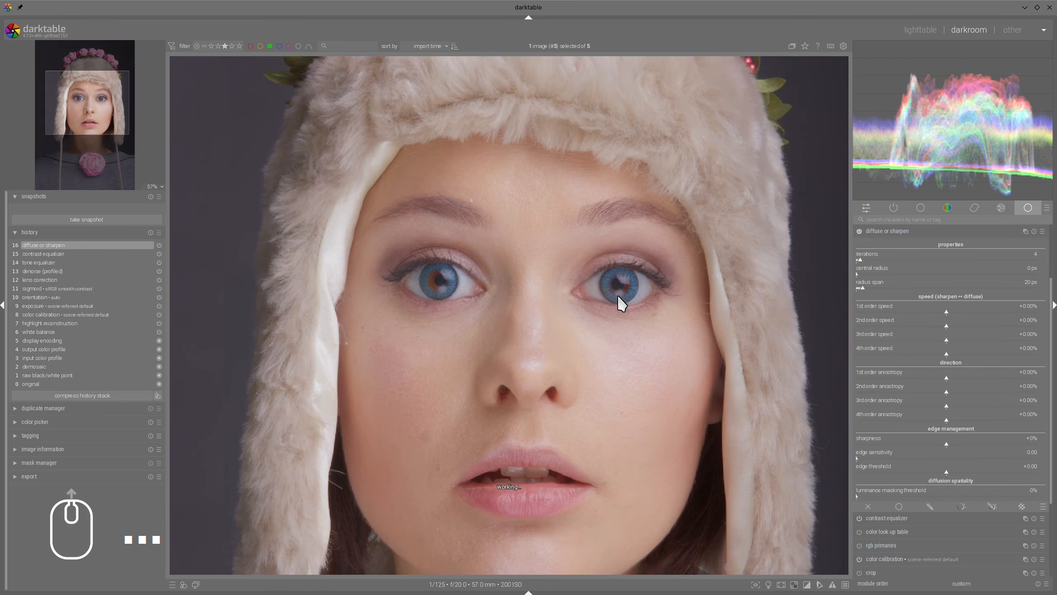
left_click_drag(738, 338, 696, 314)
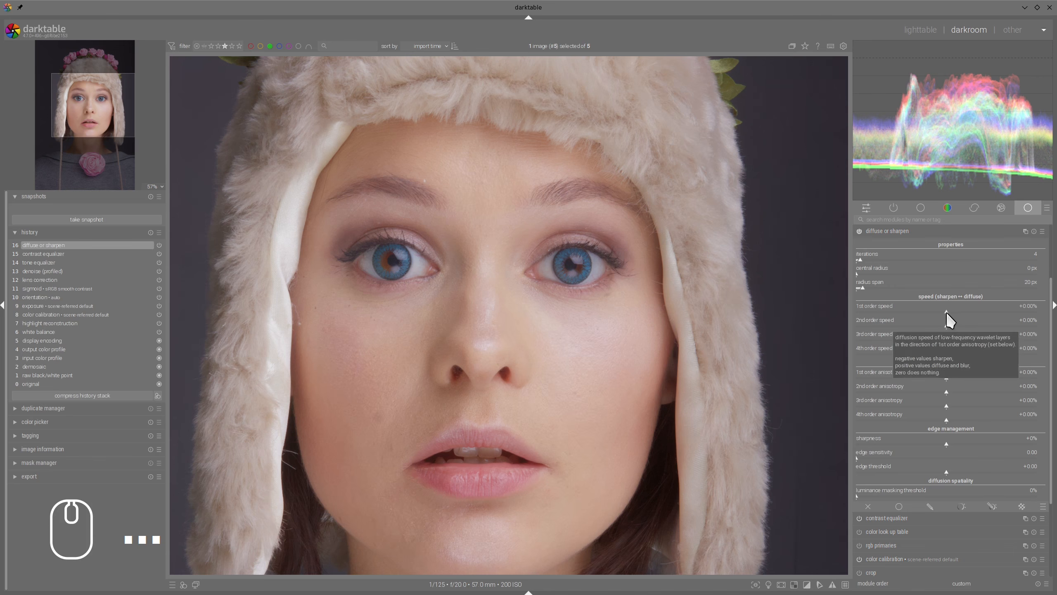
Step: Try 1st order speed at +83.11% and -36.53% and 3rd order speed at about -28%, returning both near zero
left_click_drag(949, 313, 1024, 313)
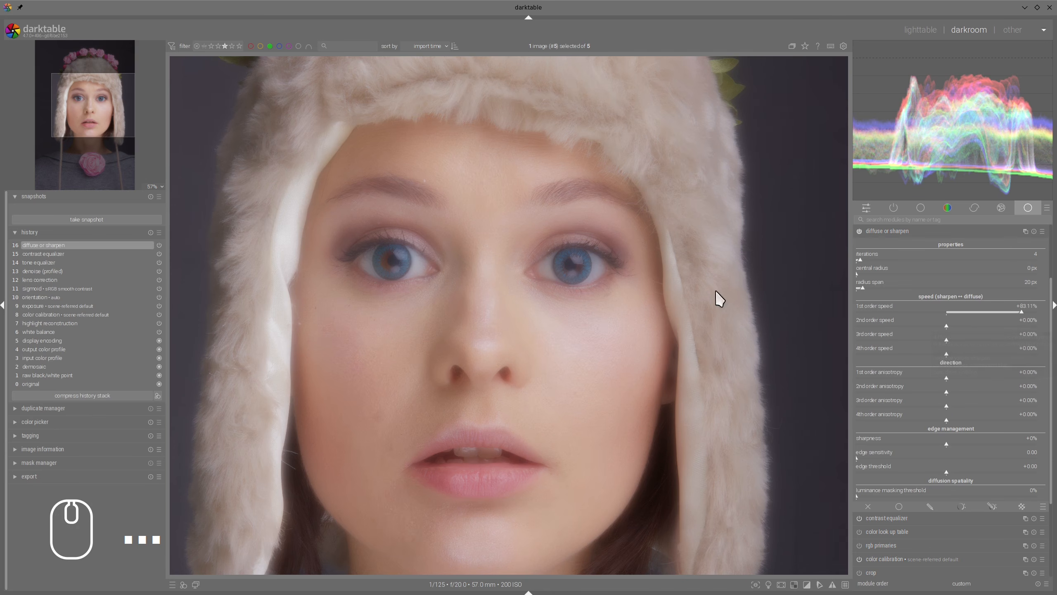
left_click_drag(1022, 313, 910, 315)
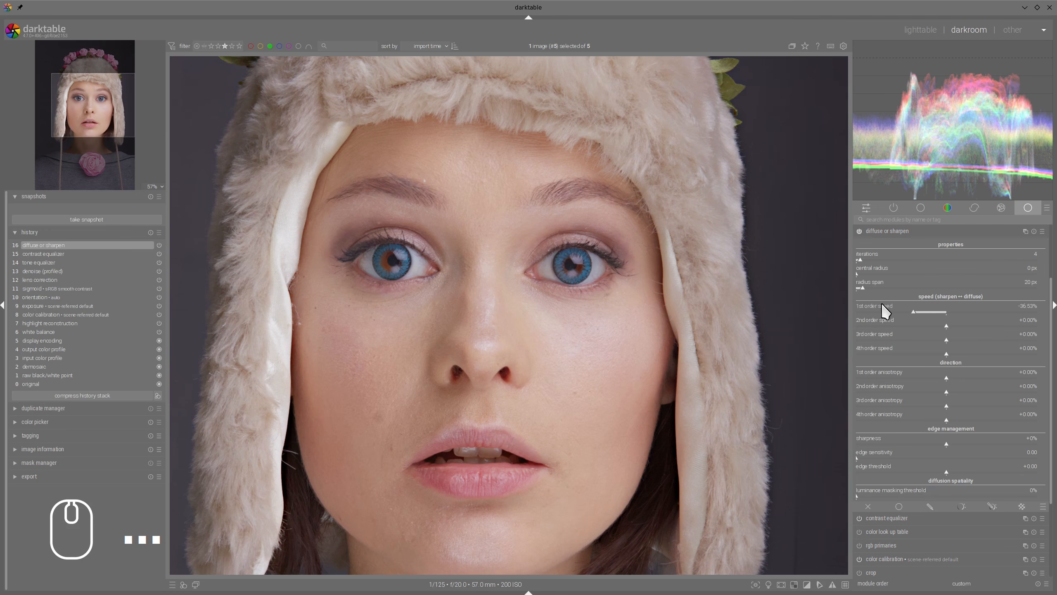
mouse_move(912, 311)
left_mouse_down()
mouse_move(853, 314)
mouse_move(895, 314)
left_mouse_up()
double_click(947, 313)
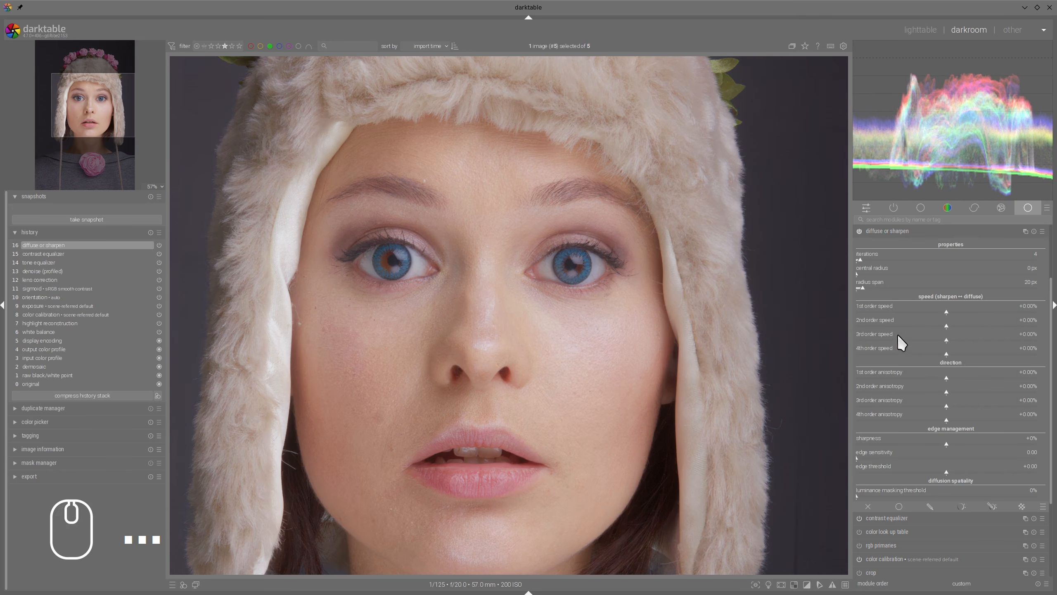
left_click_drag(947, 341, 918, 342)
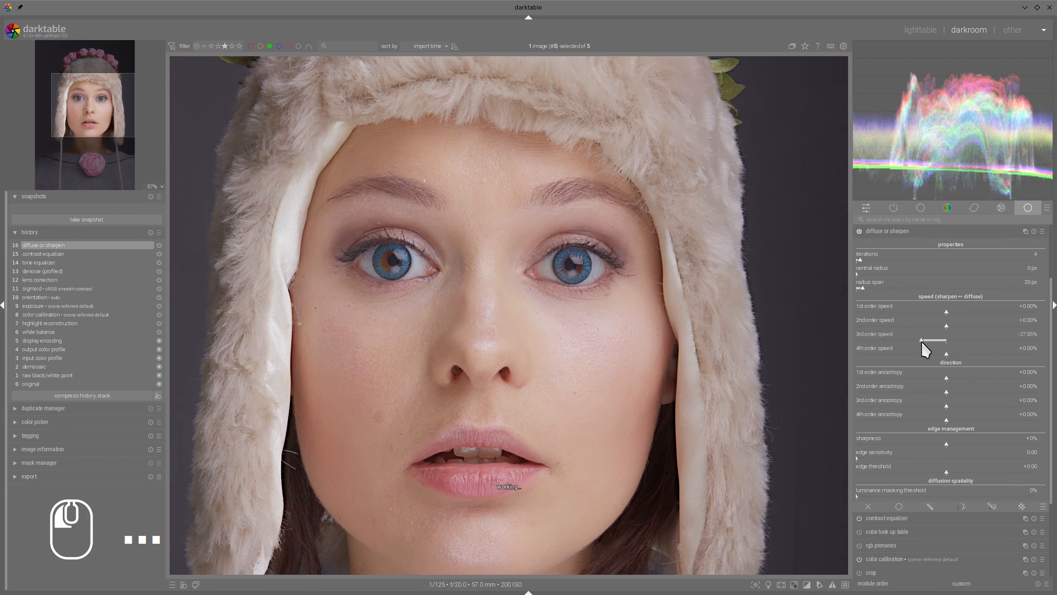
left_click_drag(918, 341, 945, 355)
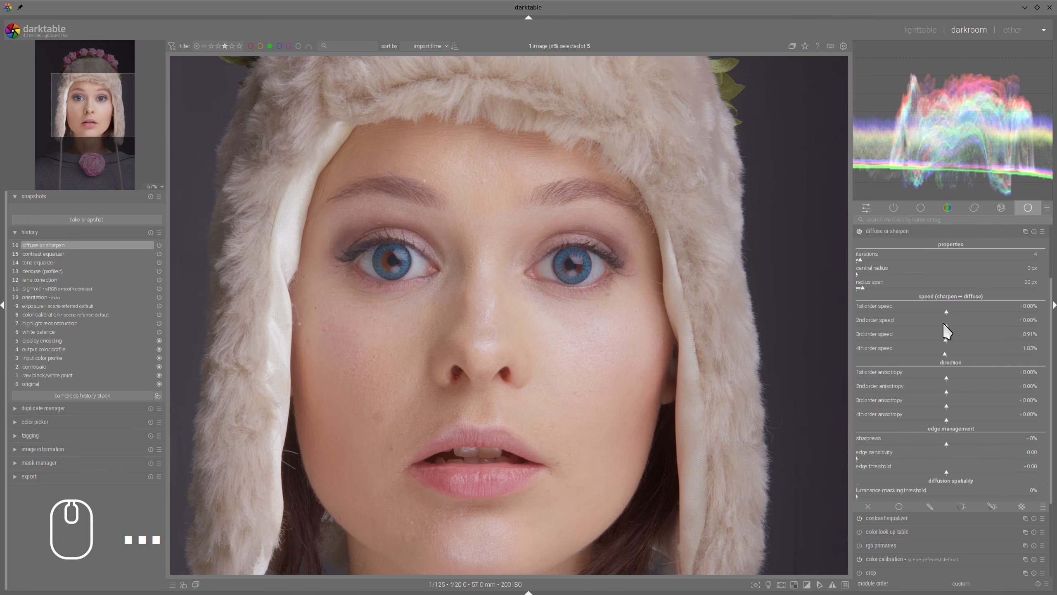
Step: Set diffuse or sharpen's 1st to 4th order speeds to -42.92%, +0.46%, -22.37% and -0.91%
left_click(947, 312)
left_click(948, 327)
left_click(947, 340)
left_click_drag(953, 343, 946, 354)
left_click_drag(947, 312, 909, 311)
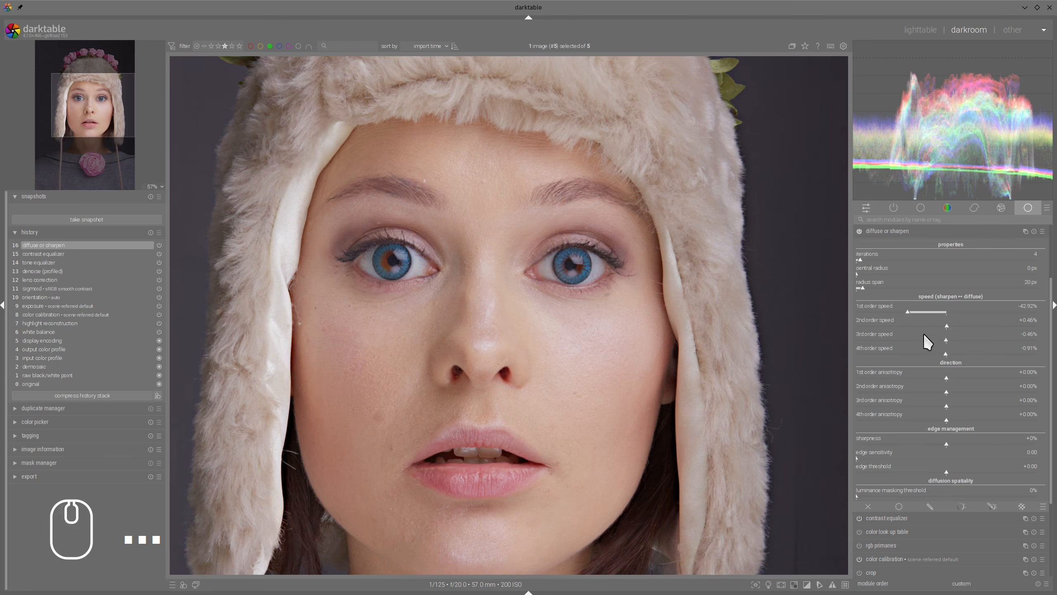
left_click_drag(947, 340, 927, 344)
Step: Examine the face and fur hat, comparing the detail with diffuse or sharpen switched on and off
left_click_drag(716, 308, 560, 425)
mouse_move(709, 421)
left_mouse_down()
mouse_move(691, 303)
mouse_move(750, 207)
mouse_move(757, 425)
mouse_move(745, 249)
left_mouse_up()
key("shift+super+F11")
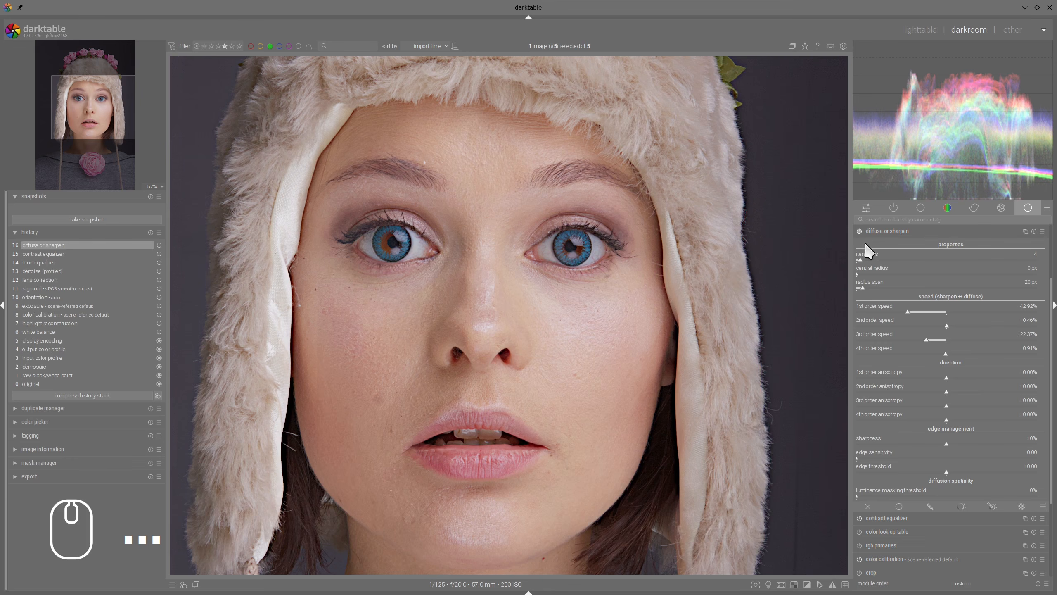
left_click(859, 232)
left_click(859, 231)
left_click(859, 232)
left_click(859, 231)
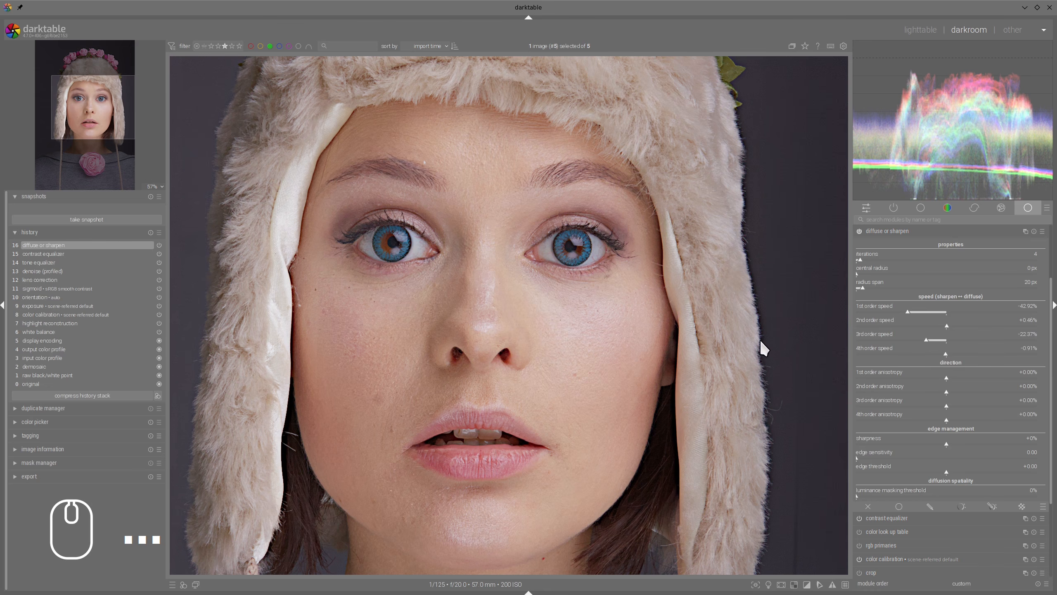
mouse_move(759, 326)
left_mouse_down()
mouse_move(729, 373)
mouse_move(801, 383)
mouse_move(774, 328)
mouse_move(763, 378)
mouse_move(753, 370)
mouse_move(765, 387)
mouse_move(754, 341)
mouse_move(764, 335)
mouse_move(738, 353)
mouse_move(791, 348)
mouse_move(738, 359)
left_mouse_up()
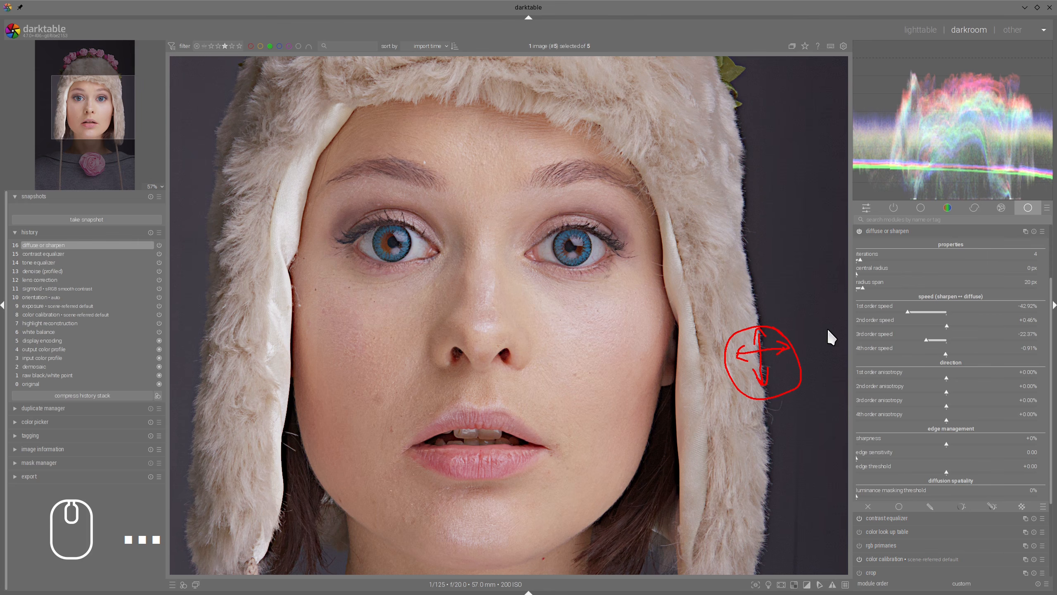
key("shift+F9")
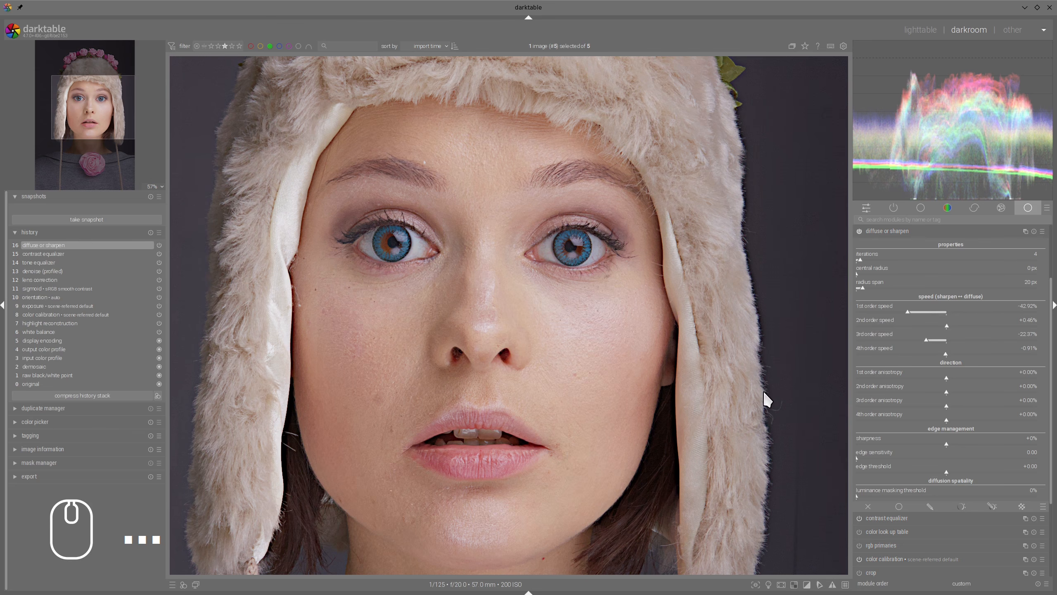
mouse_move(763, 390)
left_mouse_down()
mouse_move(747, 273)
mouse_move(757, 282)
mouse_move(773, 386)
left_mouse_up()
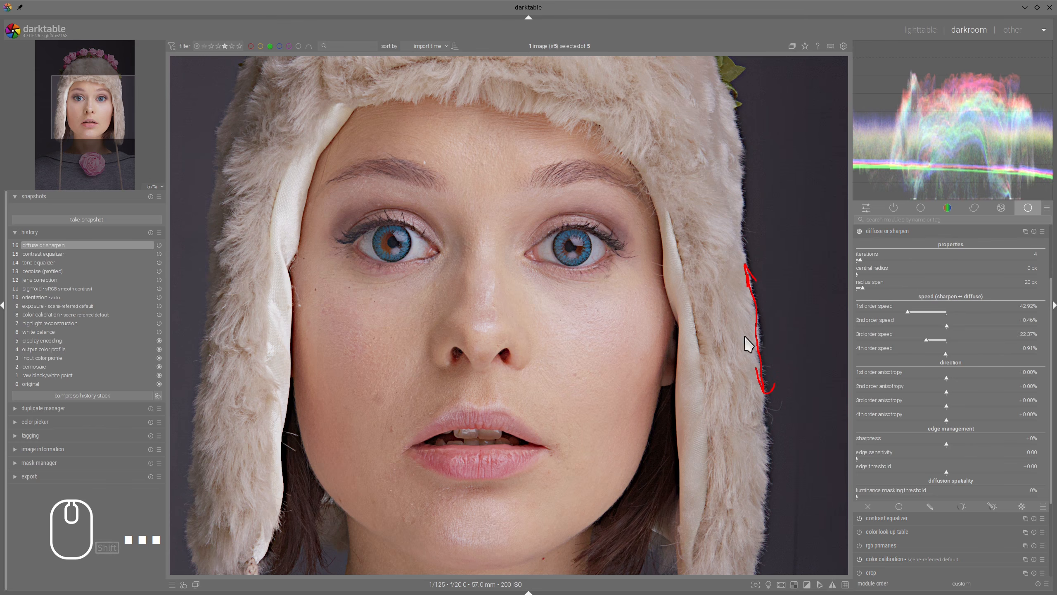
mouse_move(745, 336)
left_mouse_down()
mouse_move(772, 340)
mouse_move(746, 338)
mouse_move(757, 340)
left_mouse_up()
key("shift")
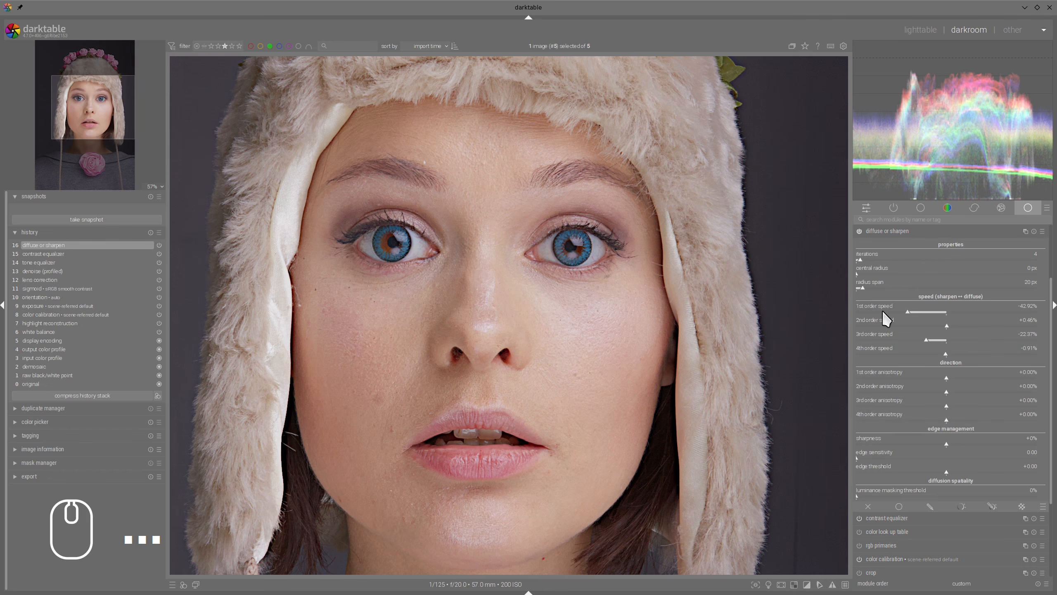
Step: Try diffuse or sharpen's 1st order anisotropy at +447.49% and 3rd order anisotropy at about +465%, returning both near zero
left_click_drag(948, 385, 991, 383)
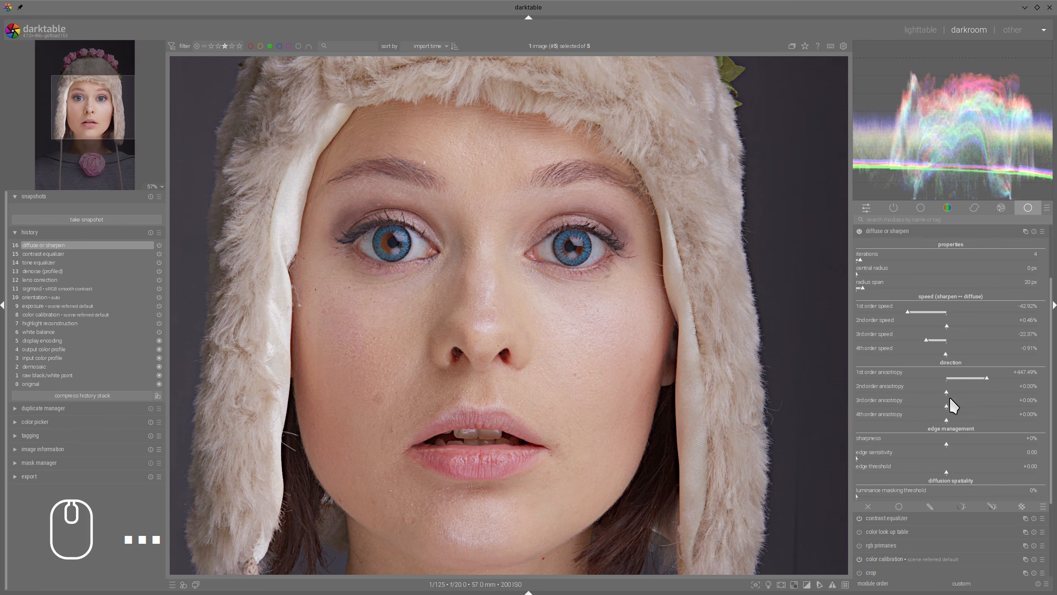
left_click_drag(948, 407, 972, 406)
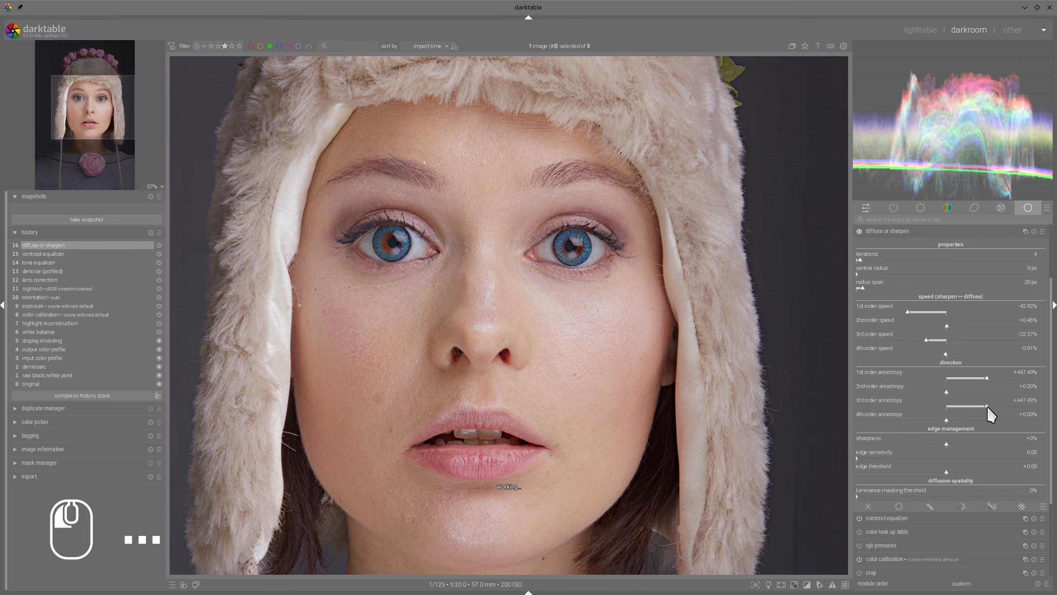
left_click_drag(990, 407, 991, 407)
left_click(945, 378)
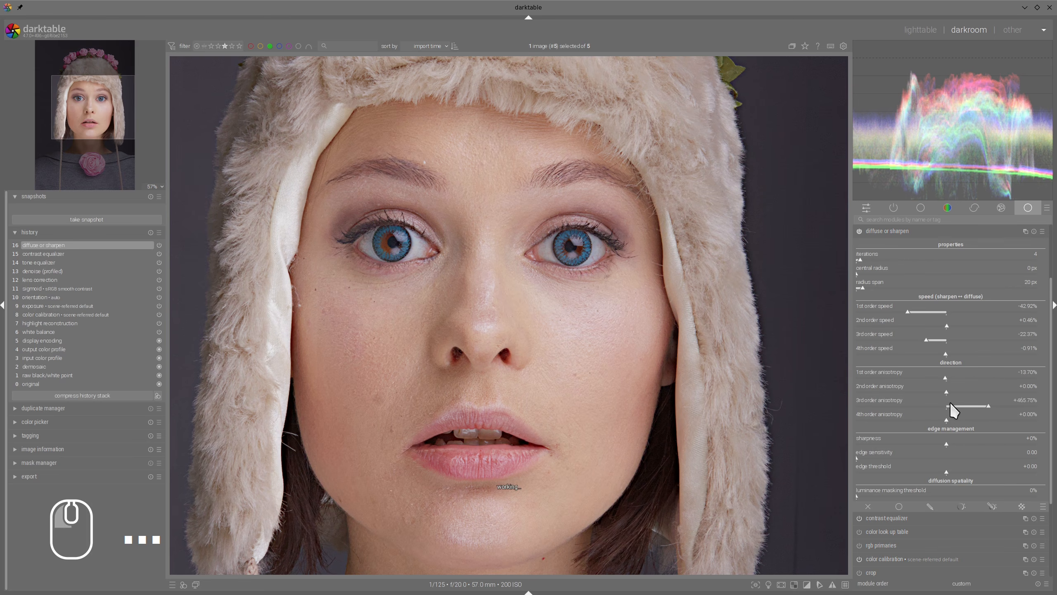
left_click(948, 406)
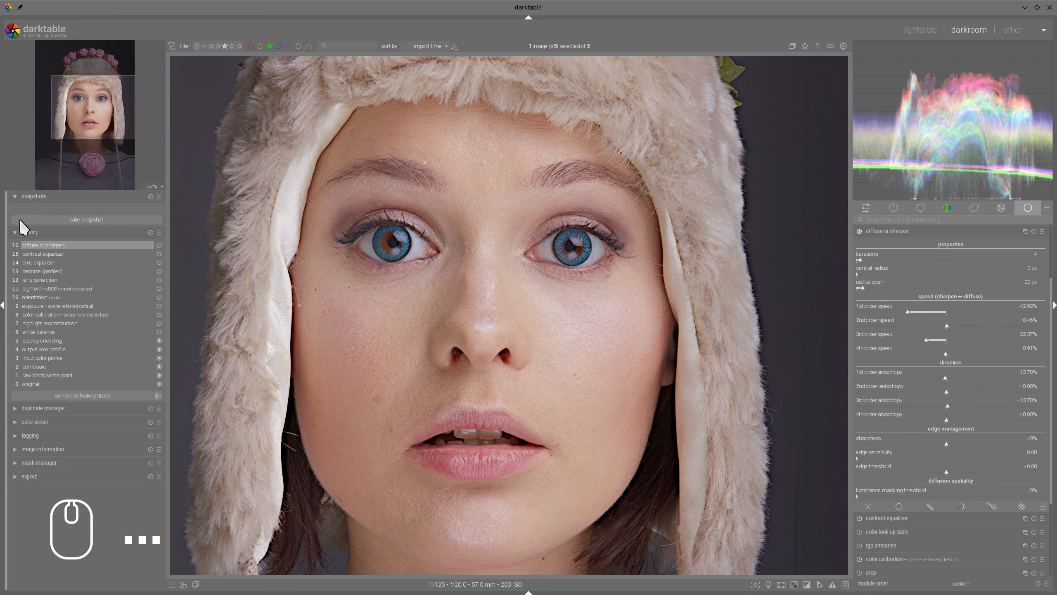
Step: Set the 1st order anisotropy to +529.68% and 3rd order anisotropy to +570.78%, comparing the face against a snapshot taken before the change
left_click(45, 218)
left_click(43, 210)
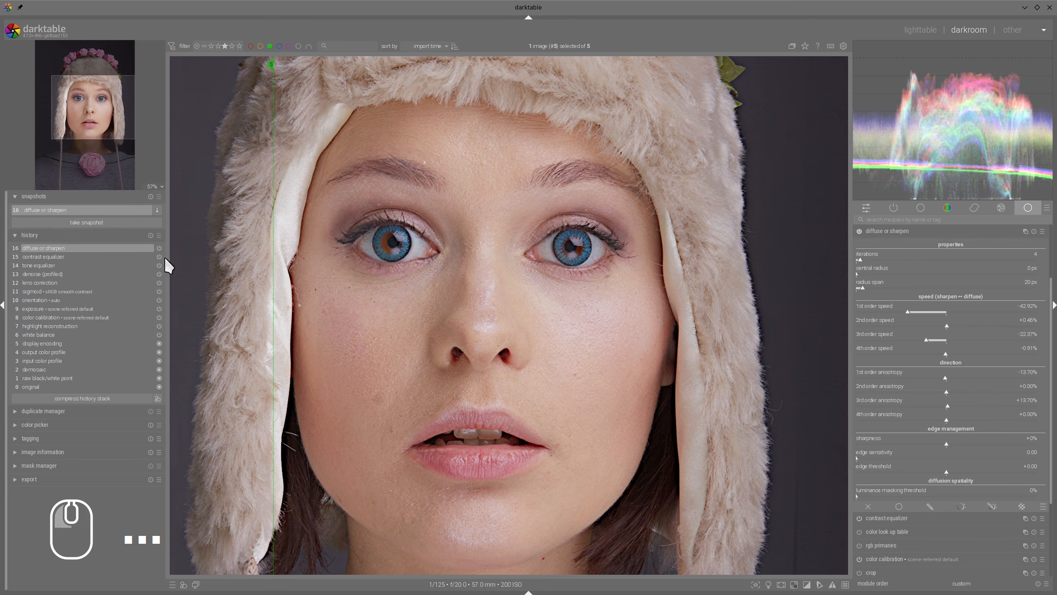
left_click_drag(972, 379, 999, 407)
left_click(998, 406)
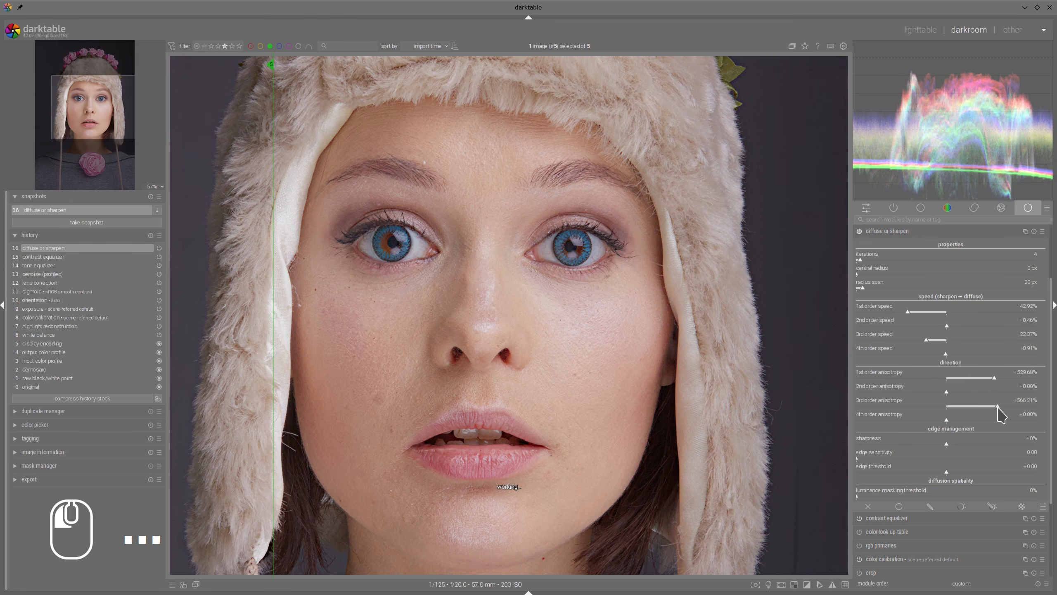
left_click_drag(274, 250, 376, 260)
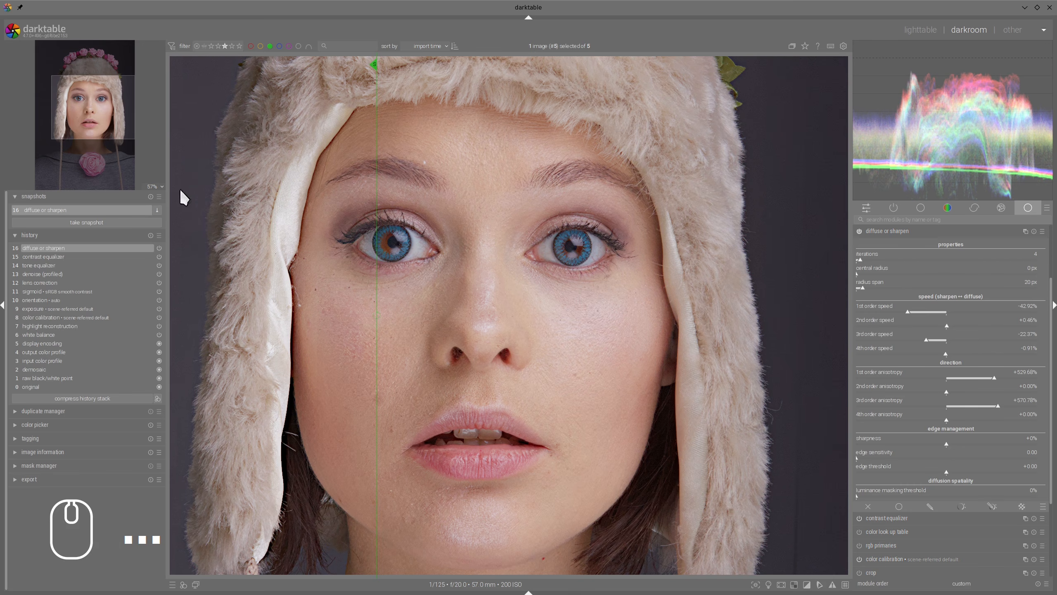
left_click(150, 209)
Step: Inspect the outlines of the pink roses on the hat and set the edge sensitivity to 1.26
left_click_drag(525, 207, 512, 456)
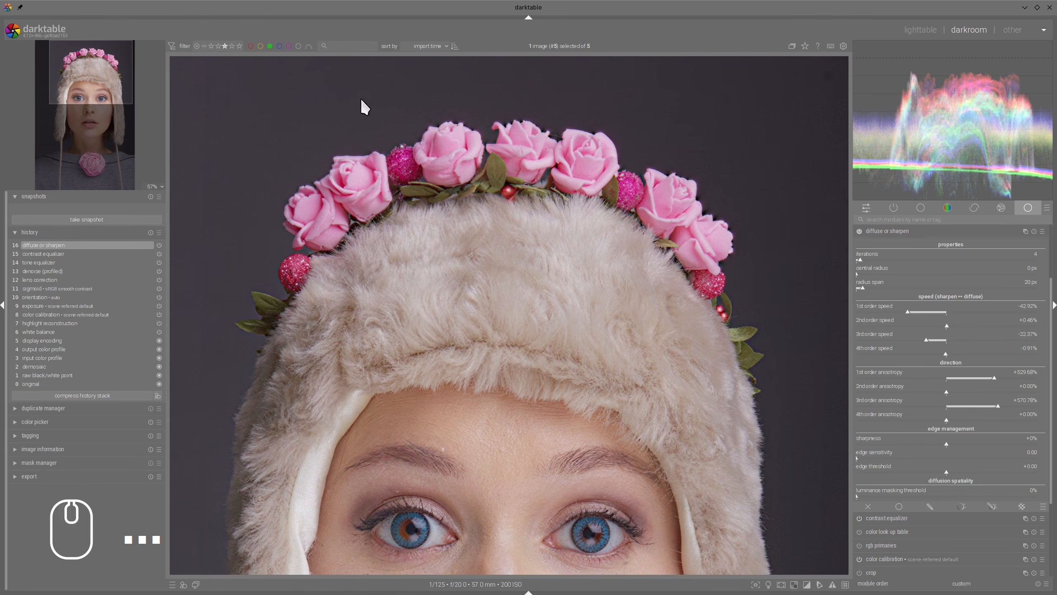
mouse_move(309, 109)
left_mouse_down()
mouse_move(660, 109)
mouse_move(361, 111)
left_mouse_up()
key("shift+super+F11")
scroll(595, 142, "up", 2)
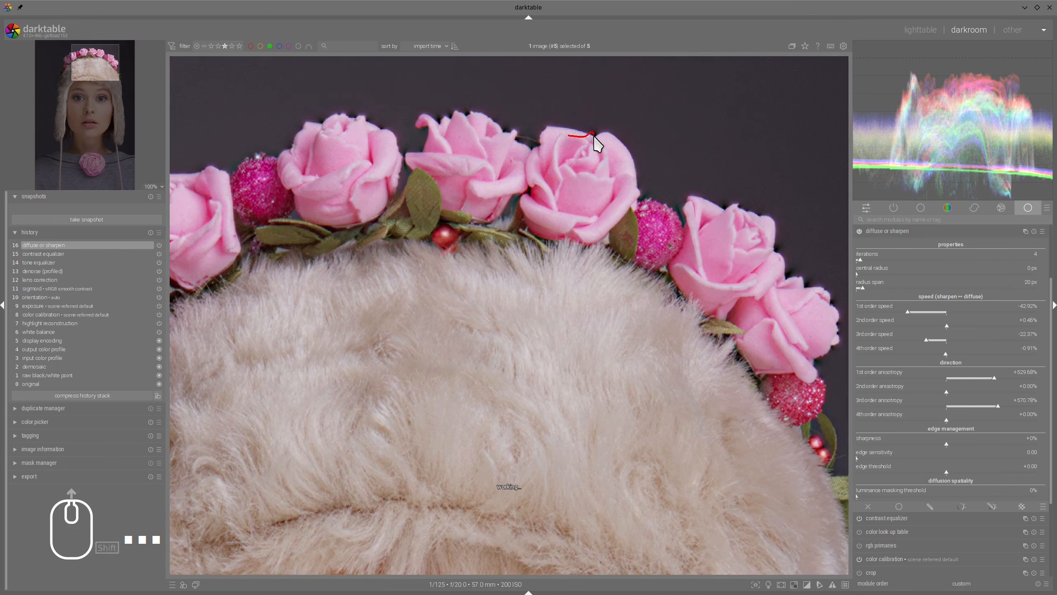
key("shift+super+F11")
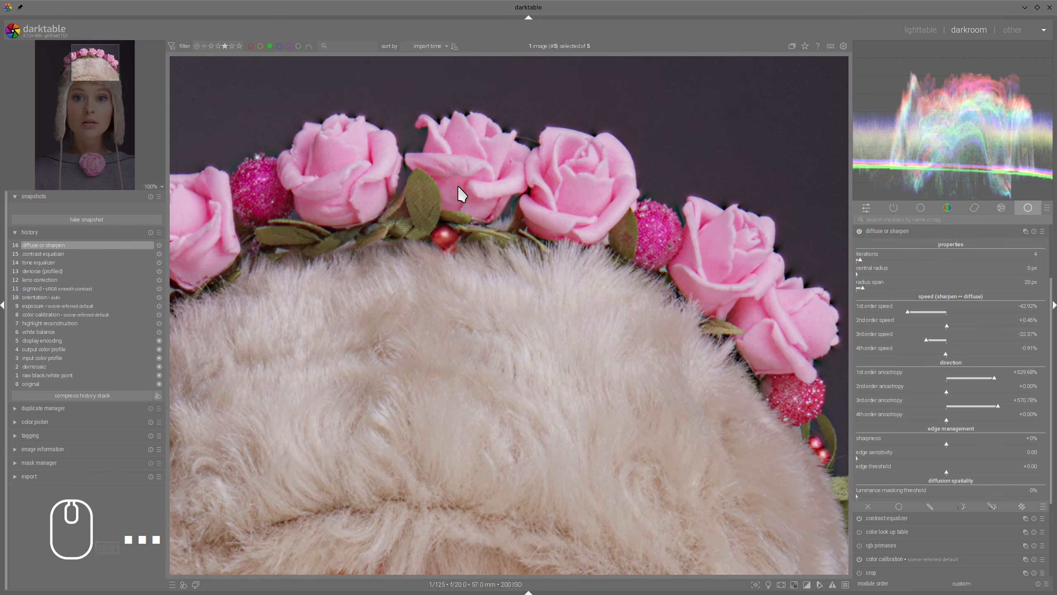
scroll(463, 185, "down", 3)
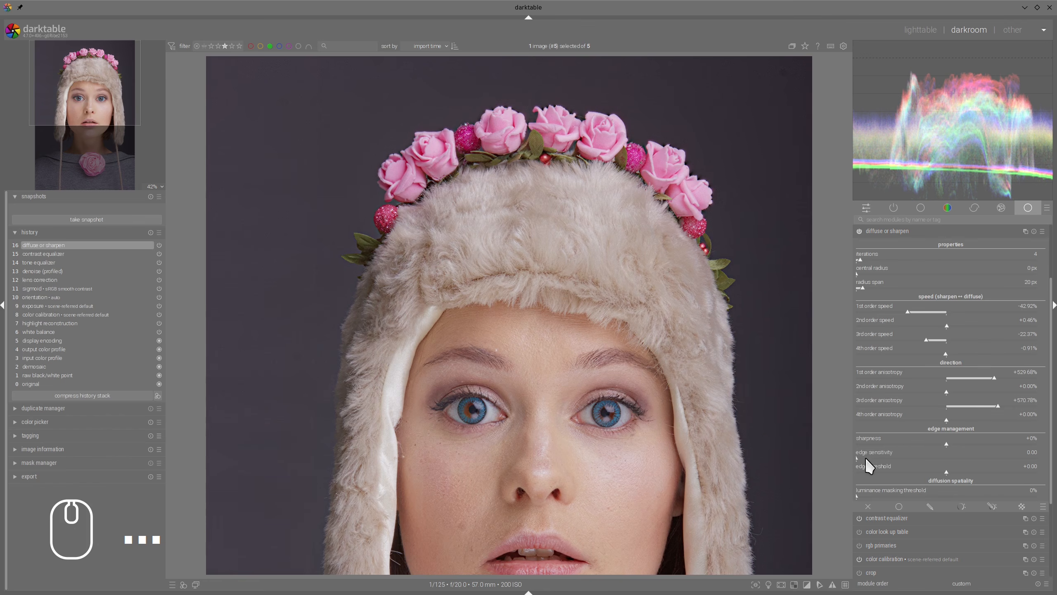
scroll(641, 250, "up", 3)
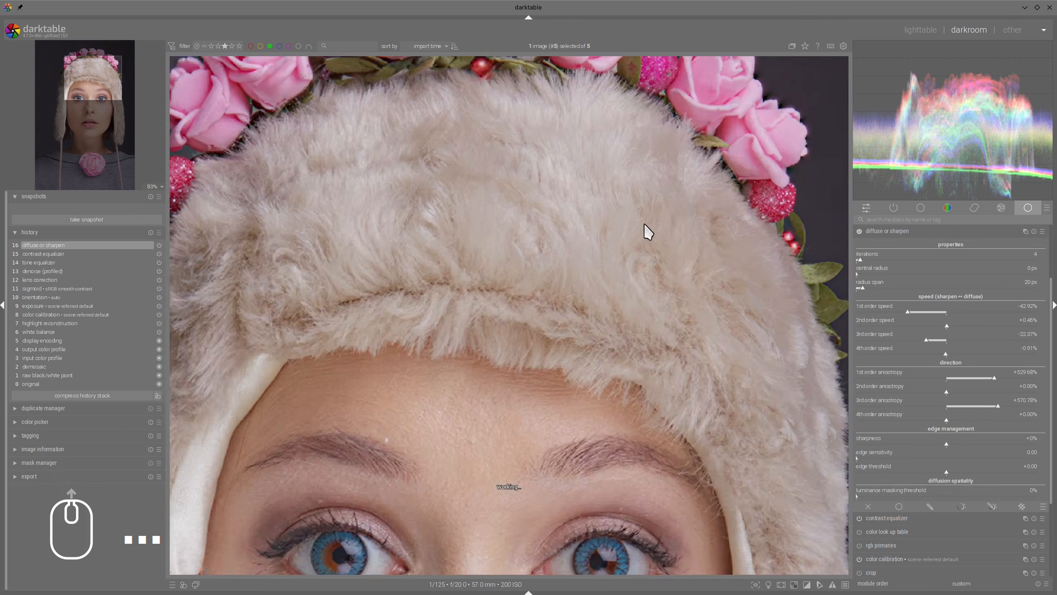
left_click_drag(644, 225, 661, 413)
left_click_drag(865, 455, 899, 457)
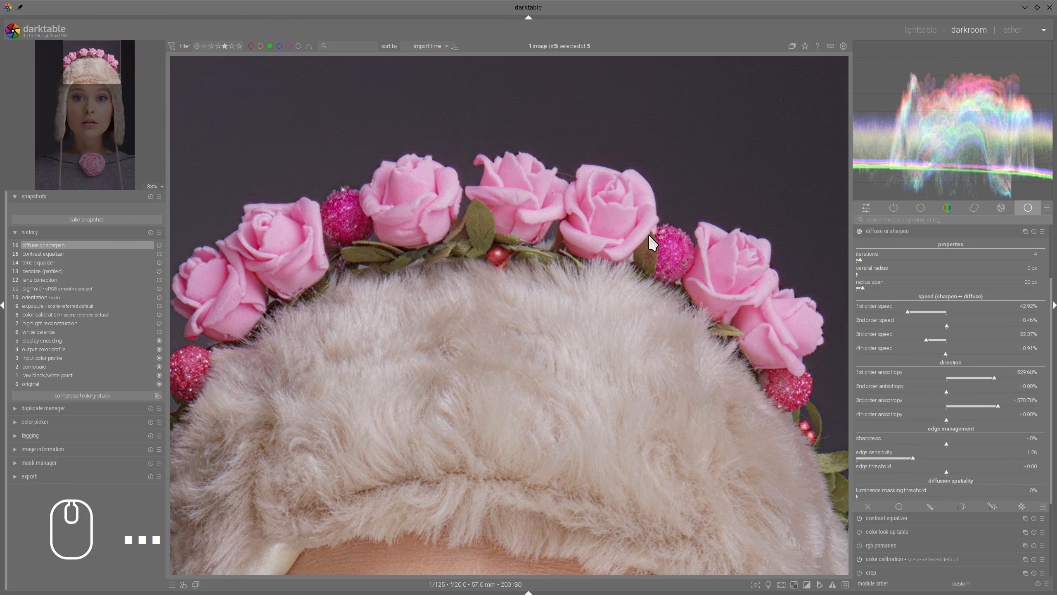
Step: Examine the face and fur hat, comparing the edges and skin detail with diffuse or sharpen switched off and on
left_click_drag(703, 371, 678, 199)
scroll(665, 223, "down", 1)
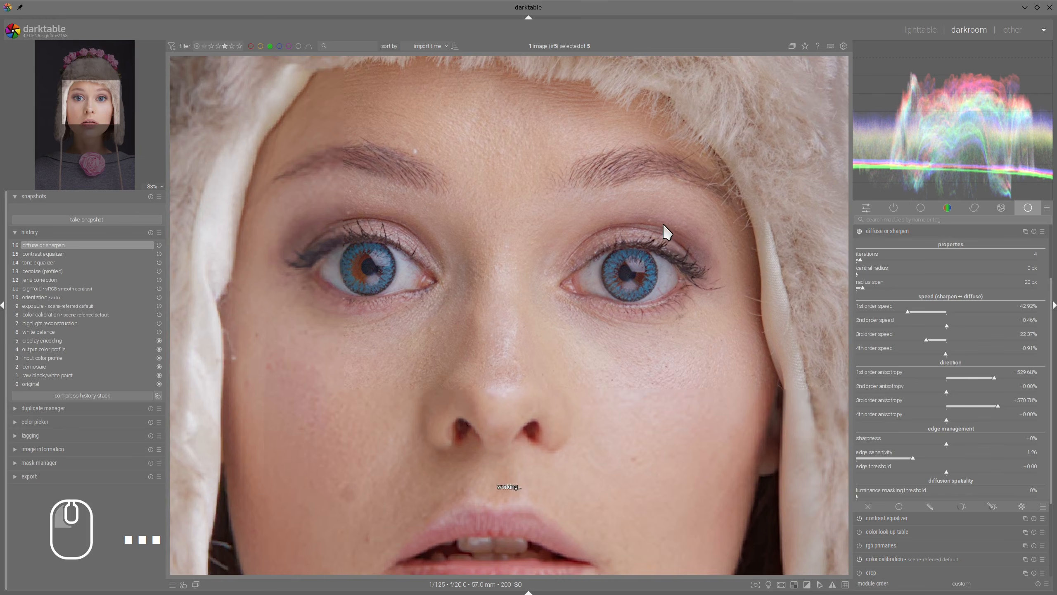
scroll(691, 311, "down", 1)
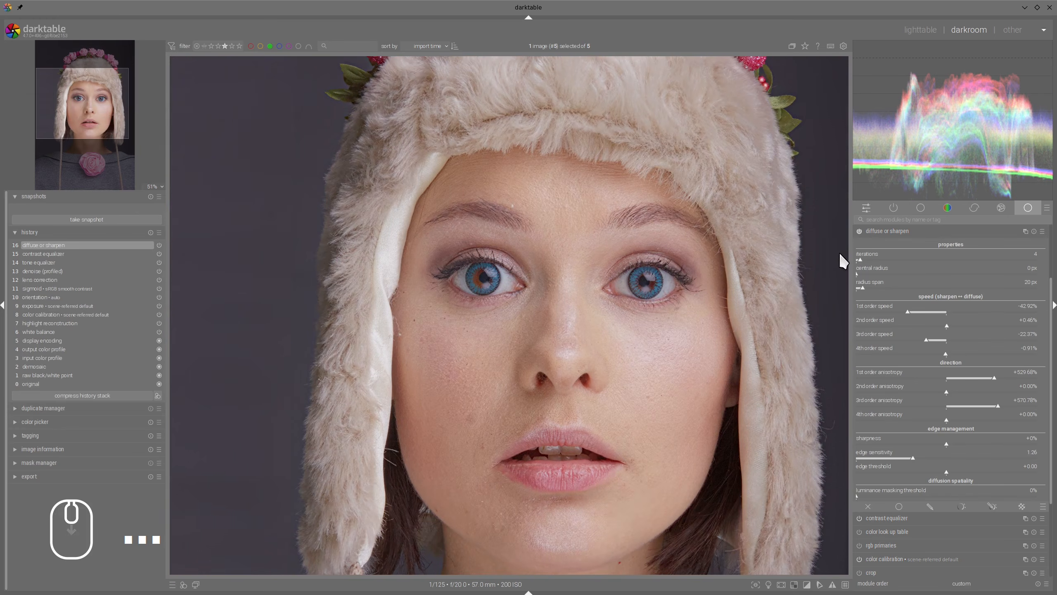
left_click(859, 232)
left_click(859, 232)
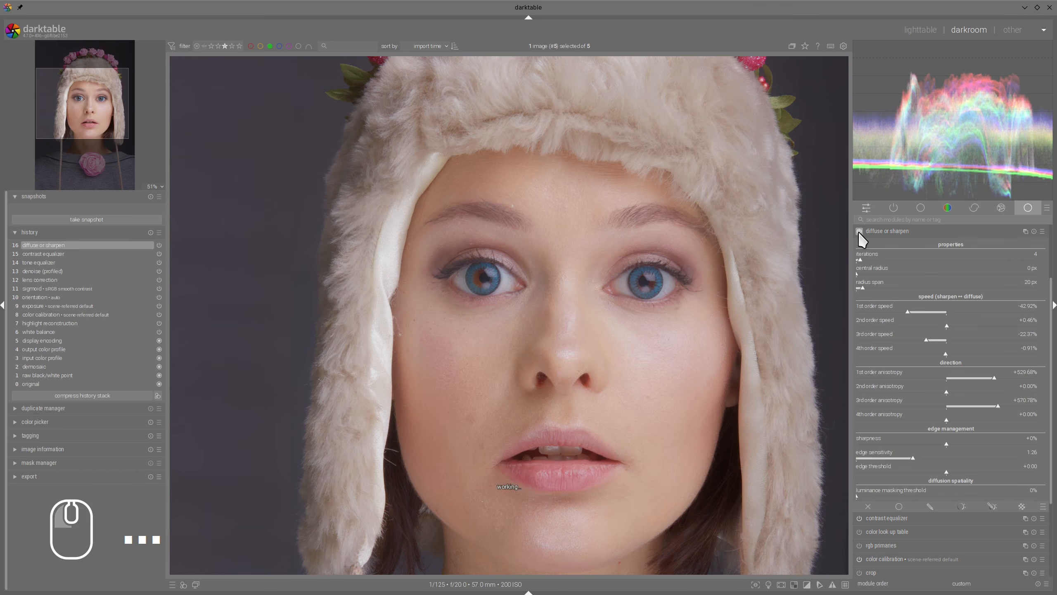
left_click(859, 232)
left_click(859, 232)
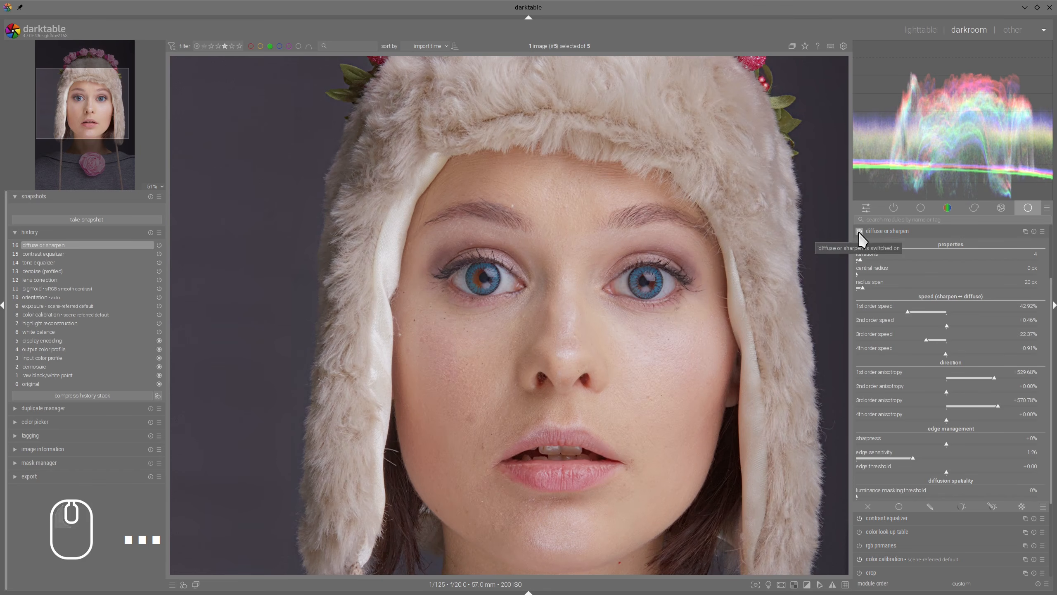
left_click(859, 232)
scroll(768, 301, "up", 2)
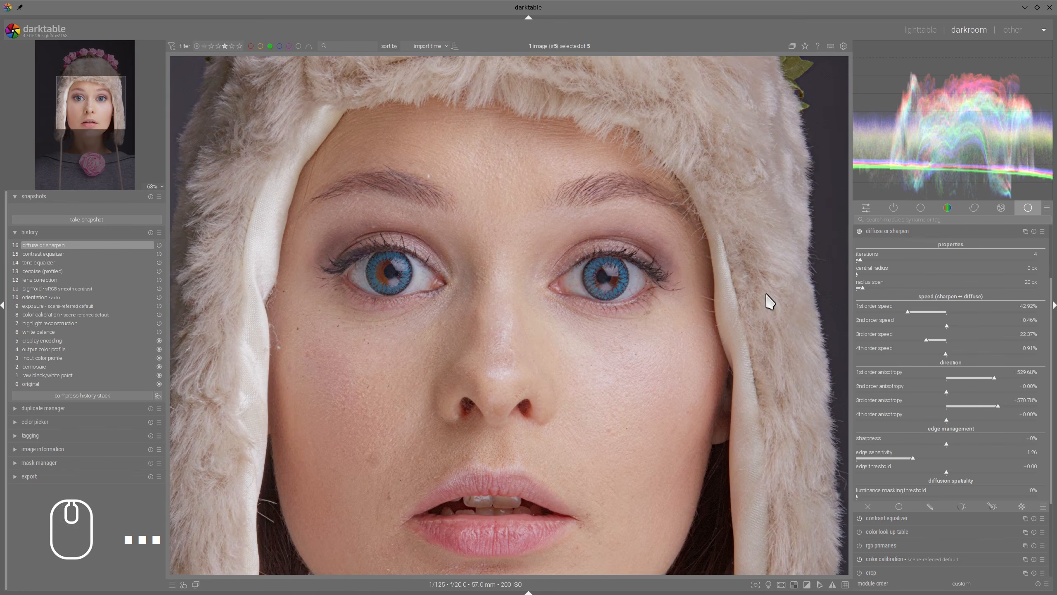
Step: Set diffuse or sharpen's radius span to 29 px and its 3rd order speed to -36.53%
left_click(867, 286)
left_click(868, 289)
left_click(867, 289)
left_click_drag(918, 340, 914, 341)
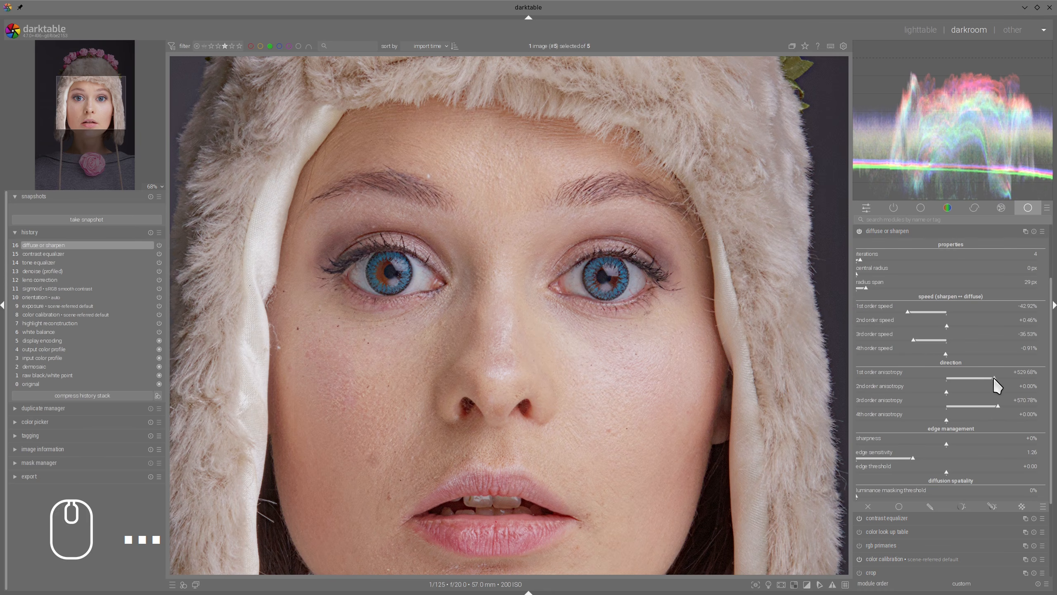
Step: Set the 1st order anisotropy to +561.64% and the edge sensitivity to 1.30
left_click(998, 379)
left_click_drag(915, 458, 915, 461)
scroll(548, 329, "down", 2)
scroll(557, 331, "up", 2)
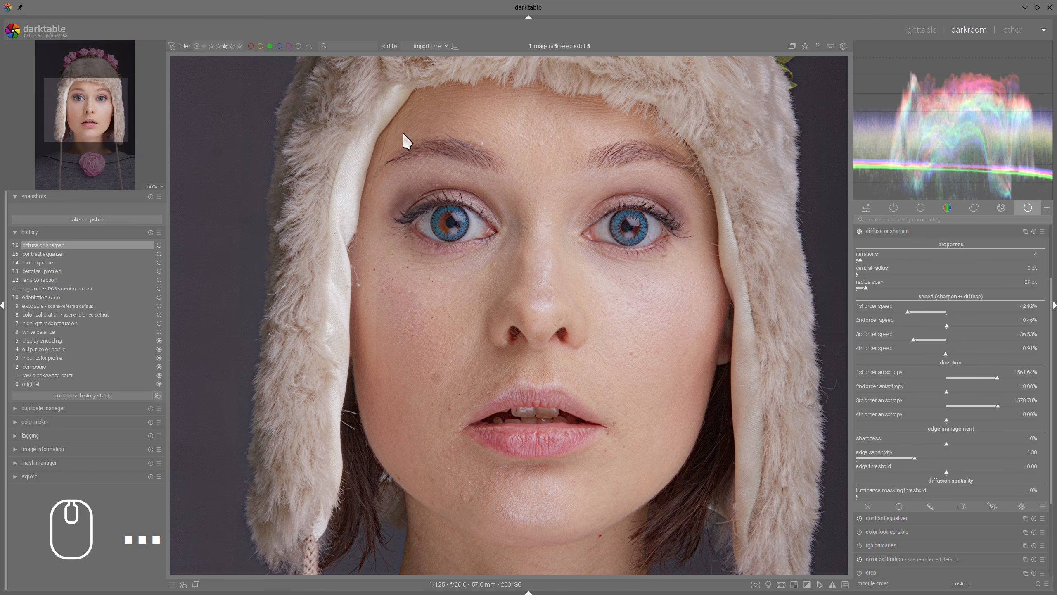
mouse_move(376, 154)
left_mouse_down()
mouse_move(370, 142)
mouse_move(395, 133)
left_mouse_up()
mouse_move(568, 140)
left_mouse_down()
mouse_move(591, 168)
mouse_move(550, 150)
left_mouse_up()
mouse_move(556, 204)
left_mouse_down()
mouse_move(550, 217)
mouse_move(651, 286)
mouse_move(556, 206)
left_mouse_up()
mouse_move(489, 178)
left_mouse_down()
mouse_move(389, 261)
mouse_move(486, 183)
left_mouse_up()
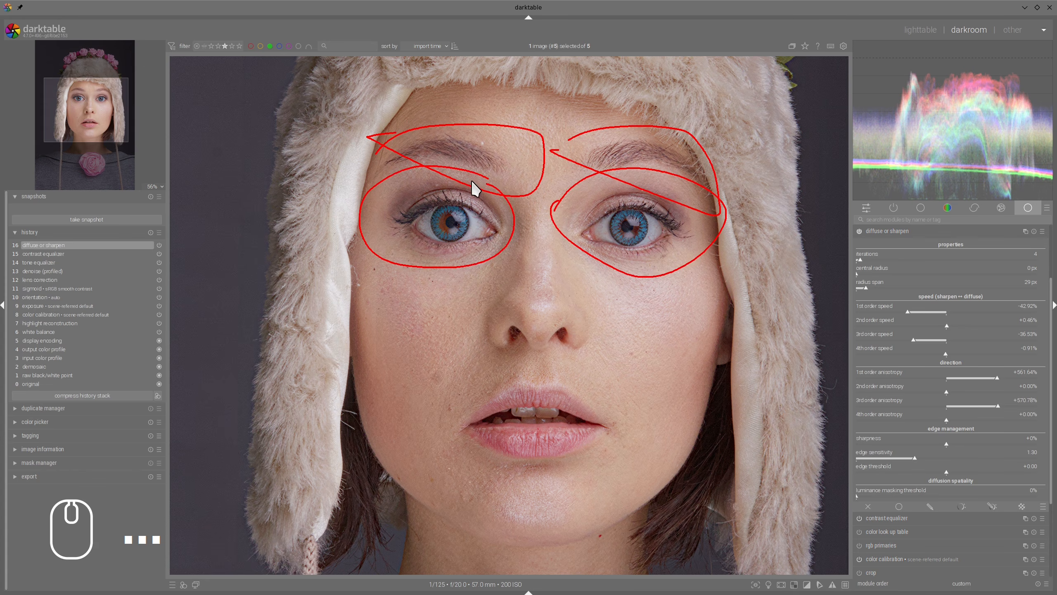
key("shift+super+F11")
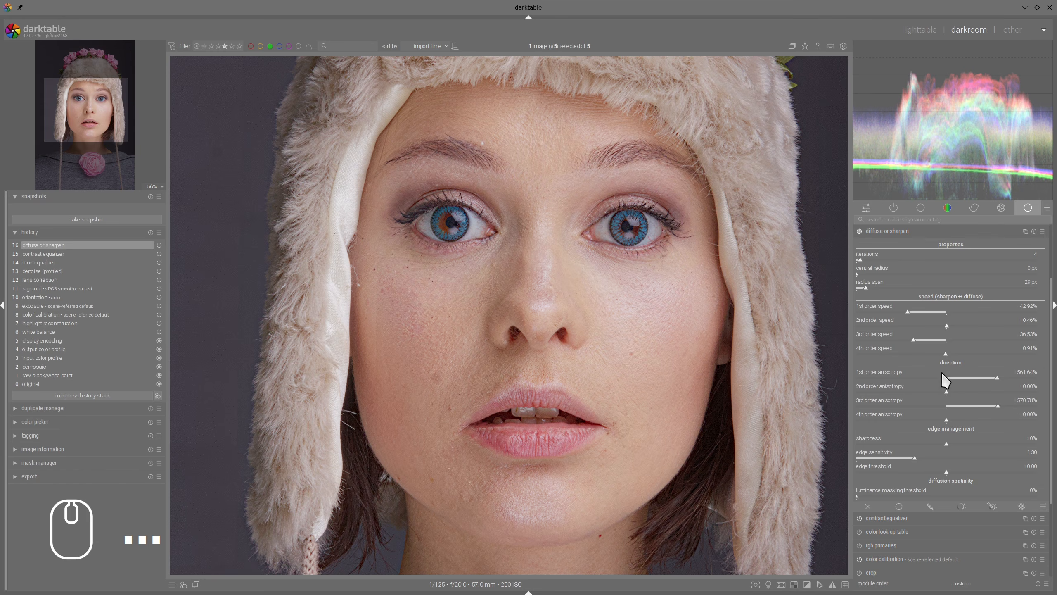
Step: Enable a combined drawn and parametric mask for diffuse or sharpen and display the mask over the image
left_click(993, 506)
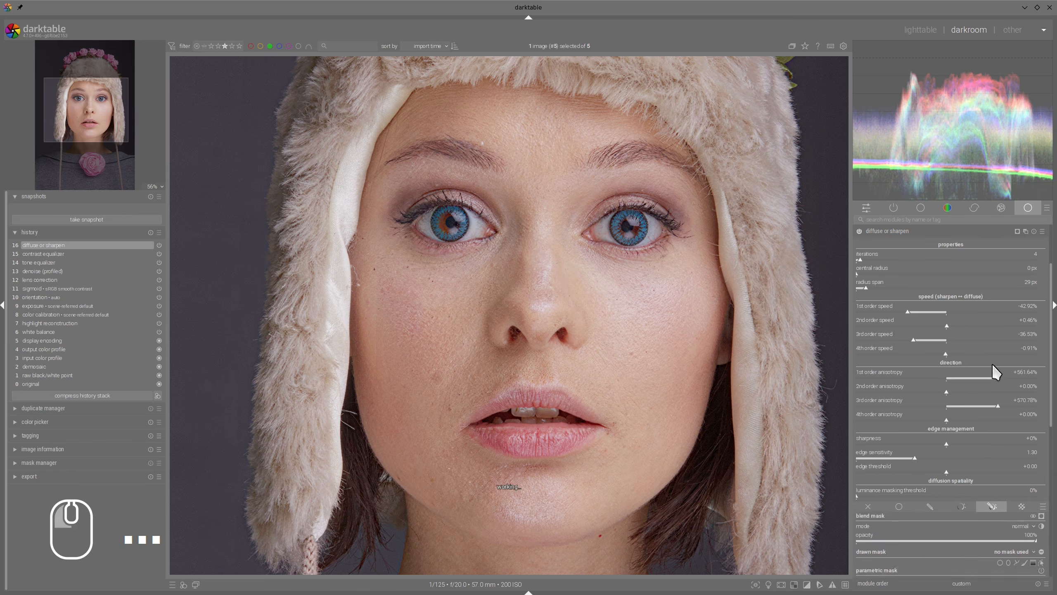
scroll(995, 349, "down", 5)
scroll(1000, 333, "down", 5)
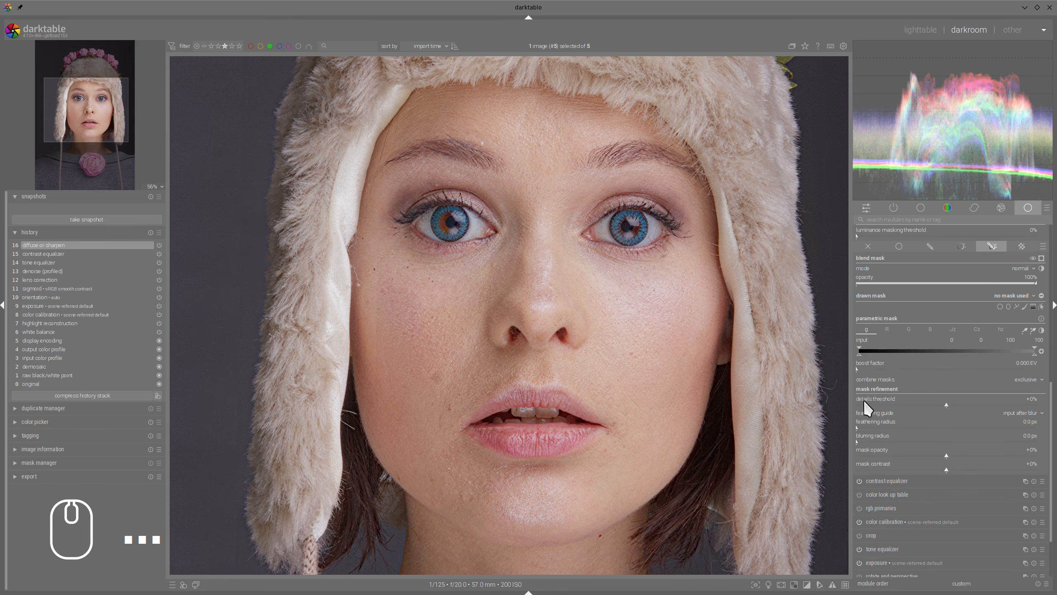
left_click(1042, 258)
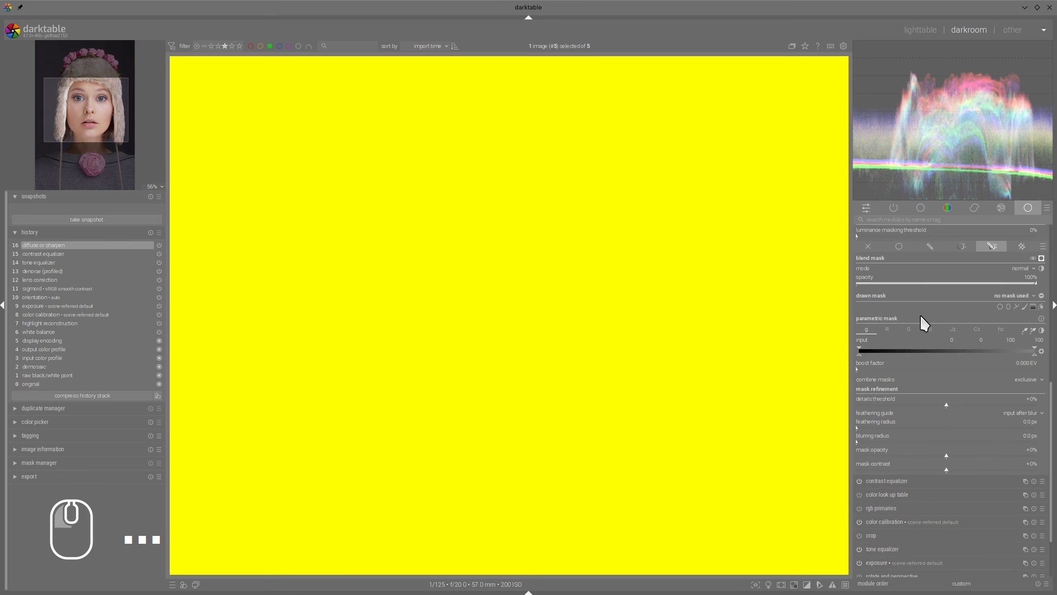
Step: Set the mask's details threshold to +34% so it covers the detailed areas of the portrait
left_click(976, 330)
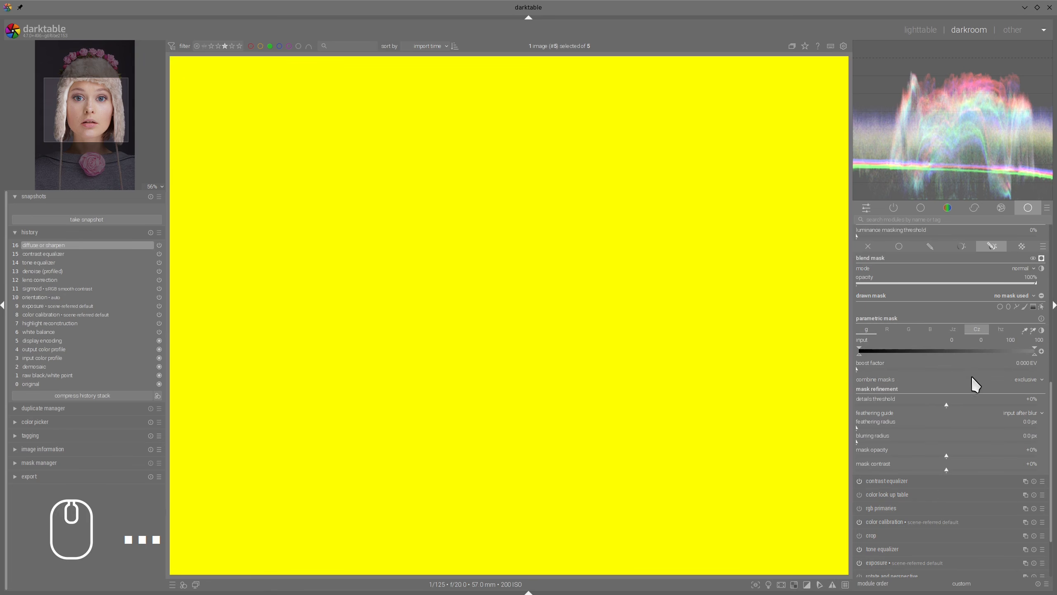
left_click(947, 404)
left_click_drag(964, 404, 984, 403)
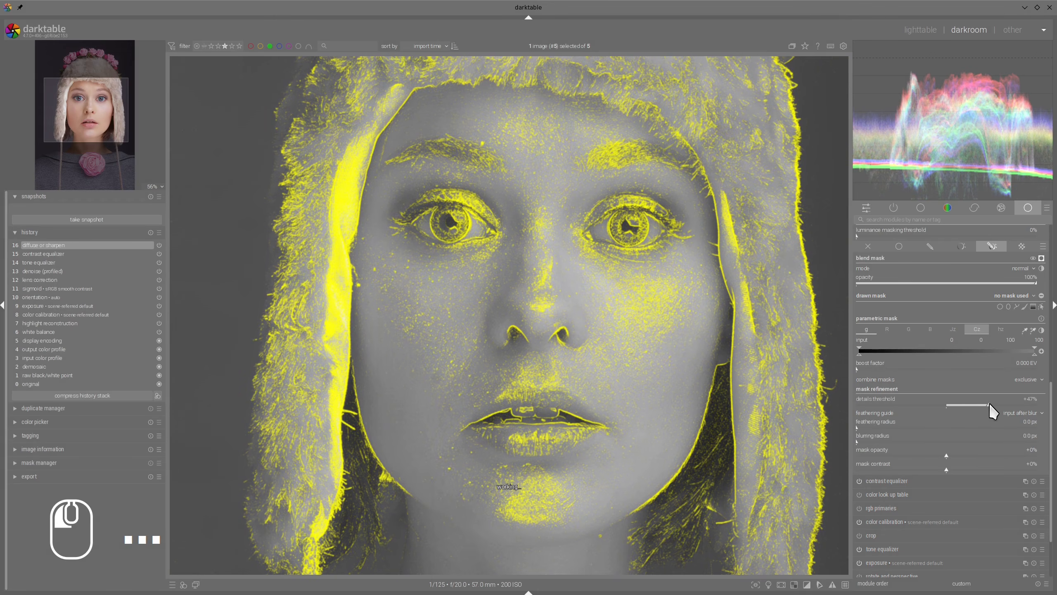
left_click_drag(993, 402, 979, 403)
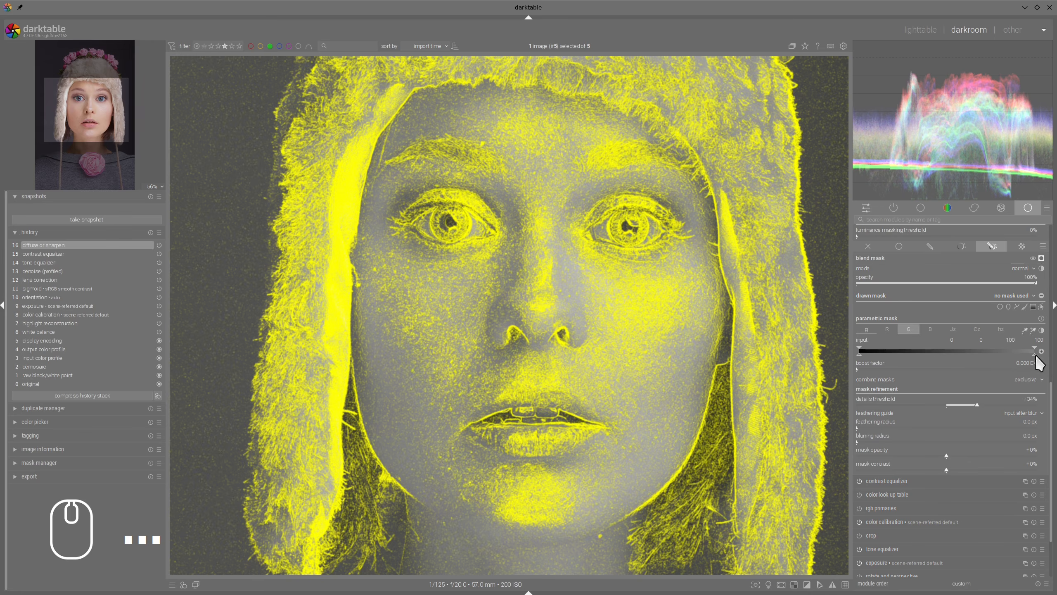
Step: Limit the parametric mask's g input to upper values of 22.7 and 27.1, with a 2.3 px feathering radius and +37% mask contrast
mouse_move(1037, 355)
left_mouse_down()
mouse_move(889, 356)
mouse_move(906, 352)
mouse_move(892, 349)
mouse_move(901, 344)
left_mouse_up()
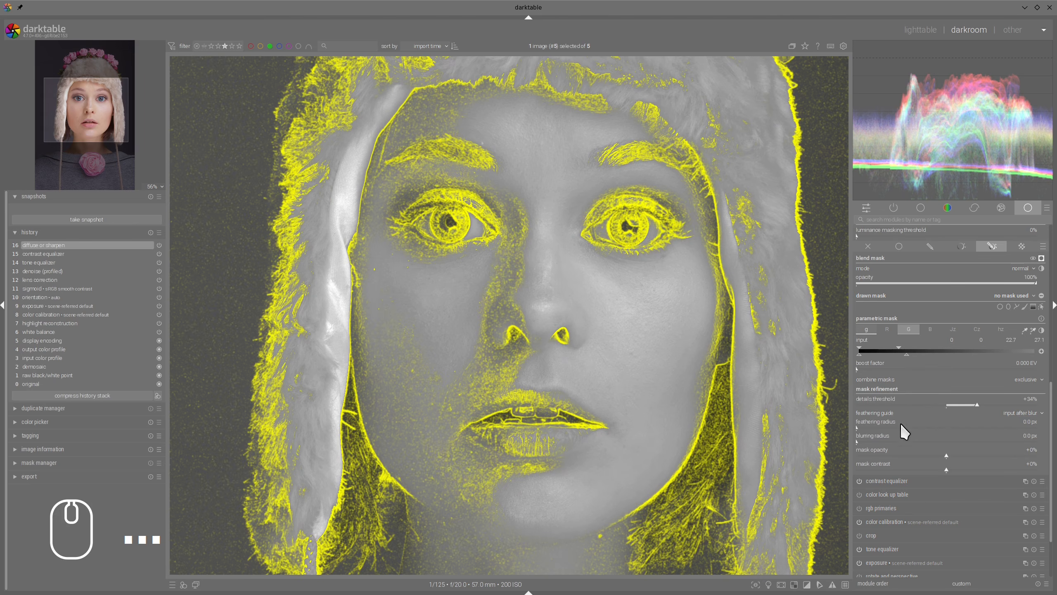
left_click(858, 426)
left_click(966, 469)
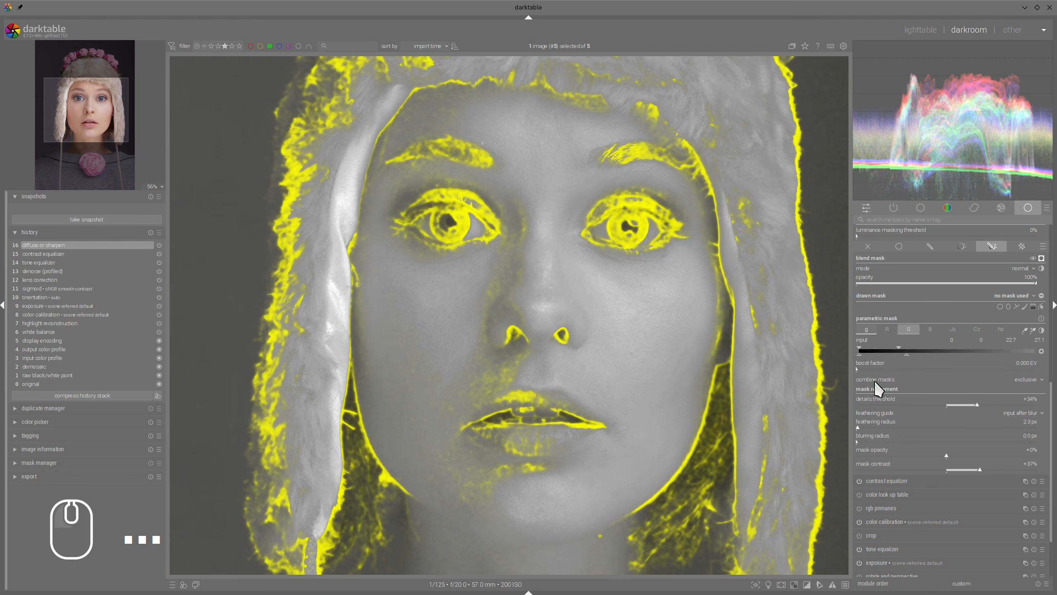
scroll(671, 317, "down", 2)
scroll(673, 316, "down", 1)
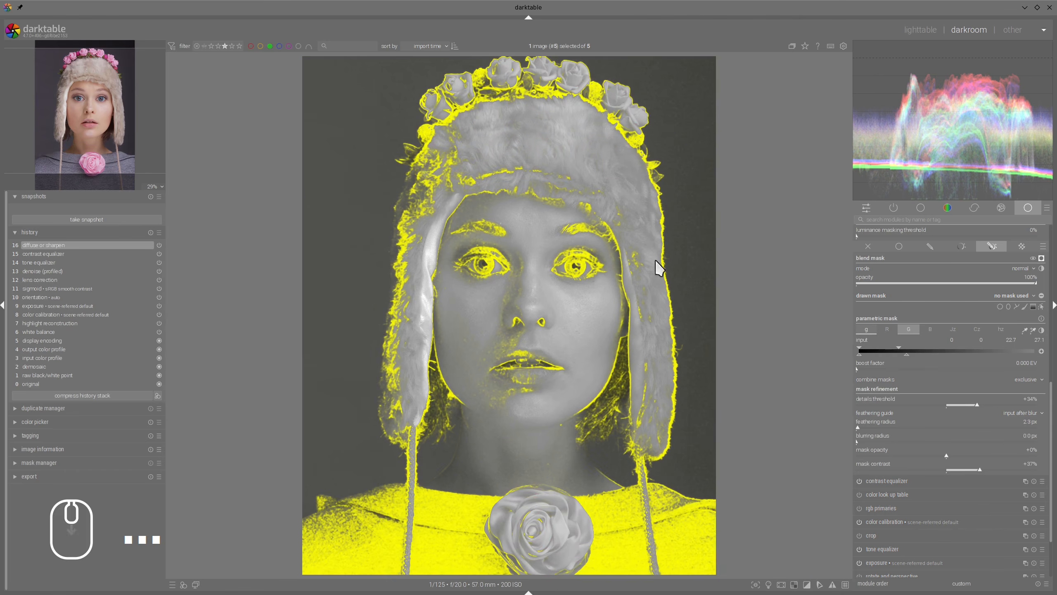
Step: Hide the mask overlay and compare the face close up with diffuse or sharpen switched off and on
left_click(1041, 258)
scroll(599, 288, "up", 4)
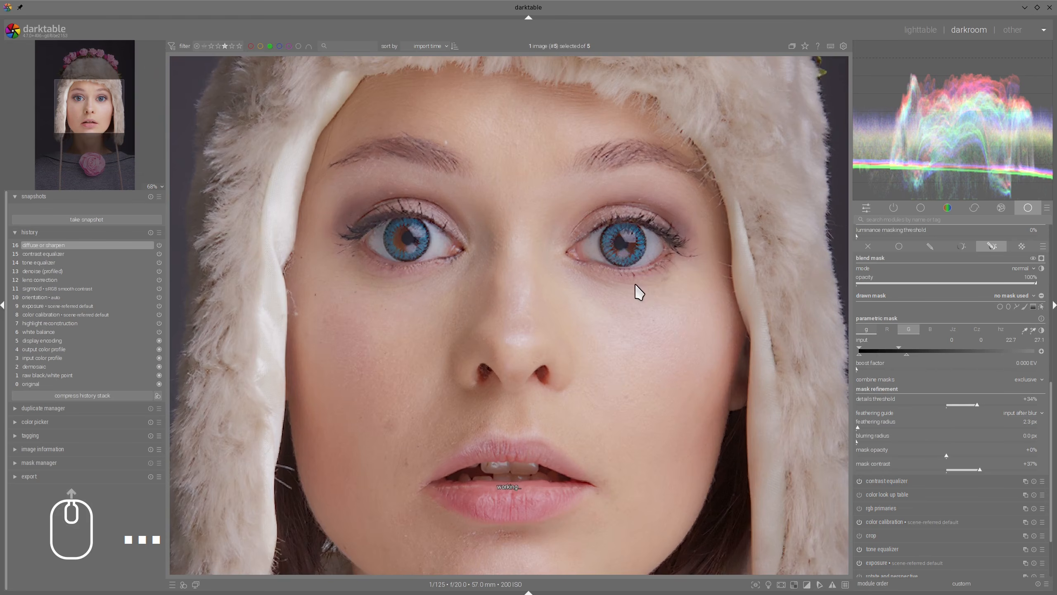
scroll(988, 344, "up", 3)
scroll(991, 343, "up", 5)
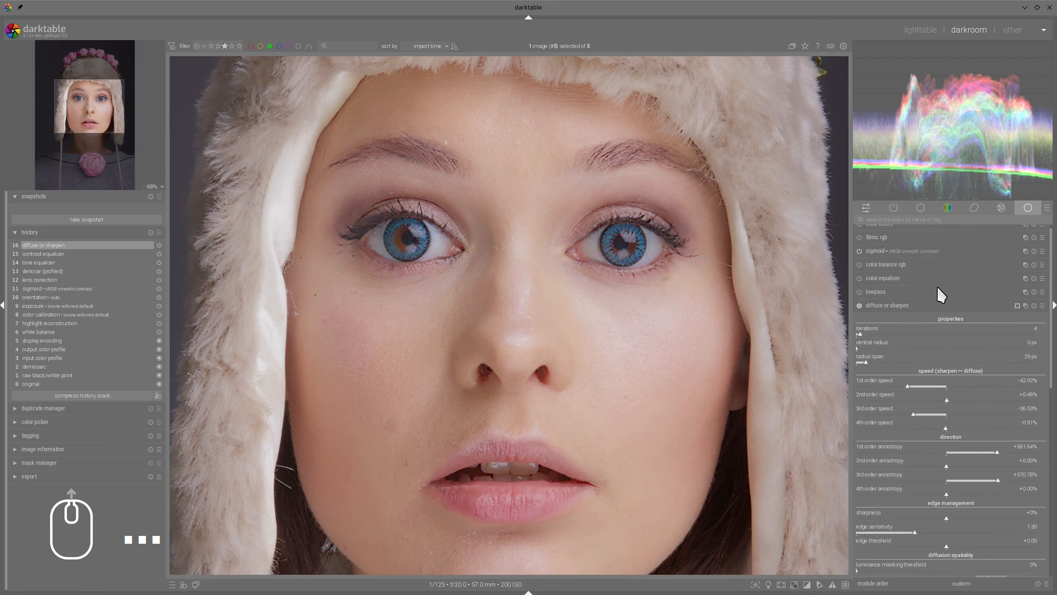
left_click(859, 306)
left_click(859, 305)
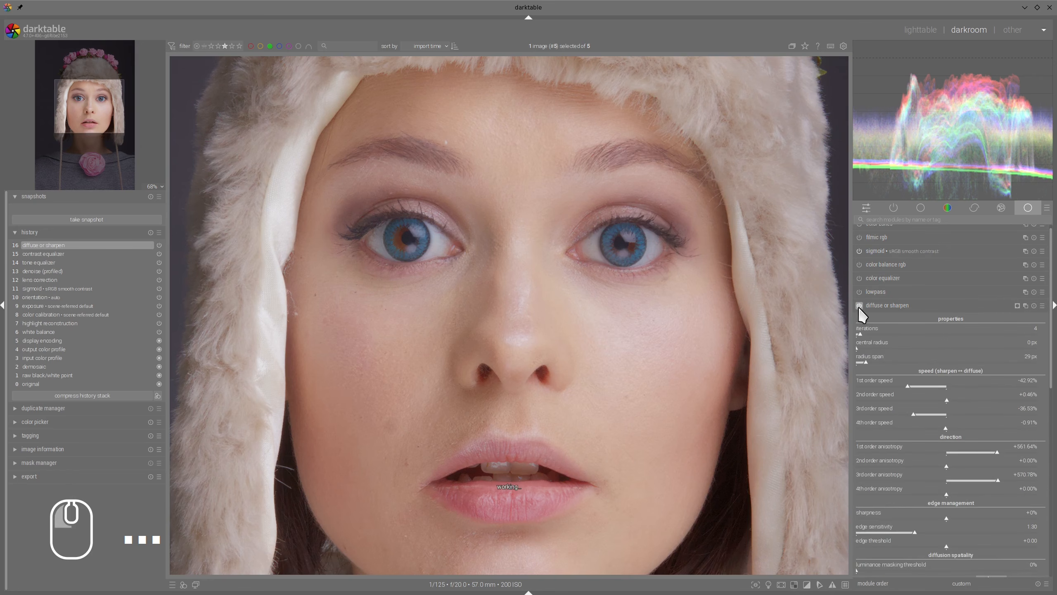
left_click(859, 306)
left_click(859, 305)
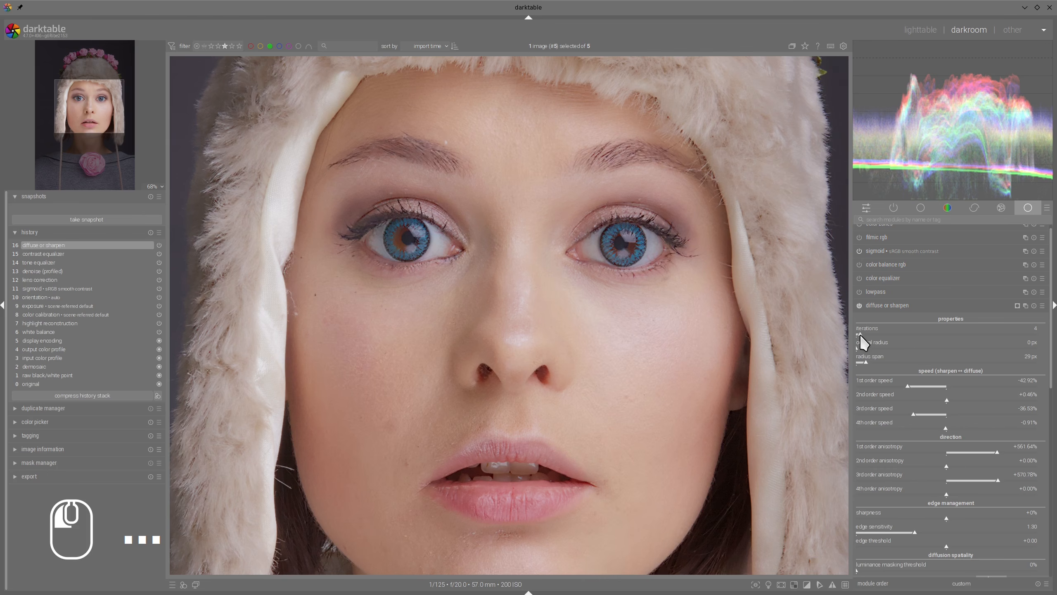
Step: Reduce diffuse or sharpen to 3 iterations, a 17 px radius span, +315.07% 1st order anisotropy and +301.37% 3rd order anisotropy
left_click(975, 450)
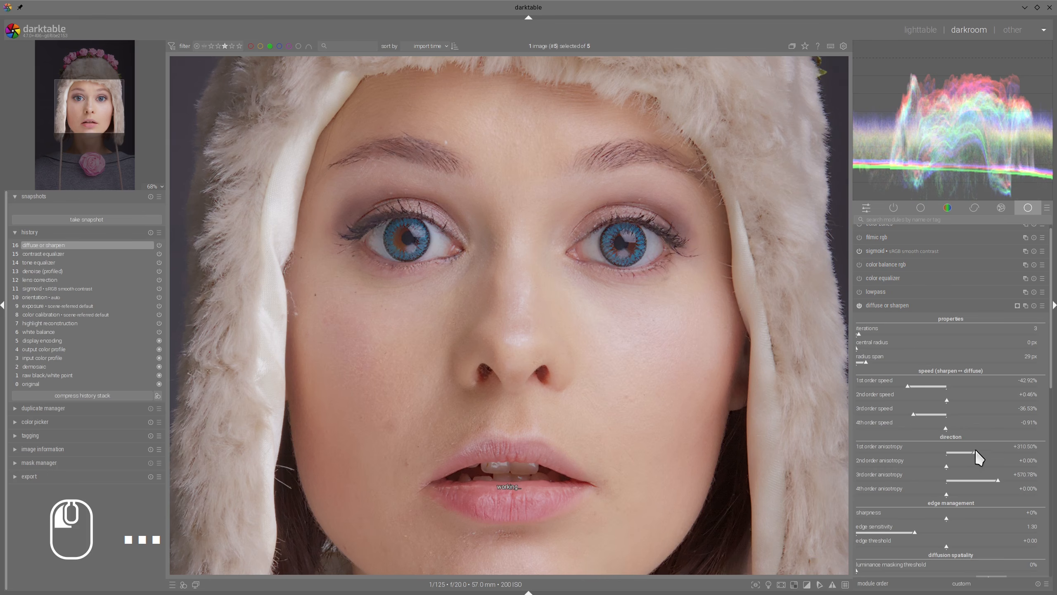
left_click(975, 483)
left_click(863, 364)
Step: Compare the eyes, fur hat and whole portrait with diffuse or sharpen off and on, and collapse the module
left_click(859, 306)
left_click(859, 306)
left_click(860, 307)
left_click_drag(633, 288, 638, 437)
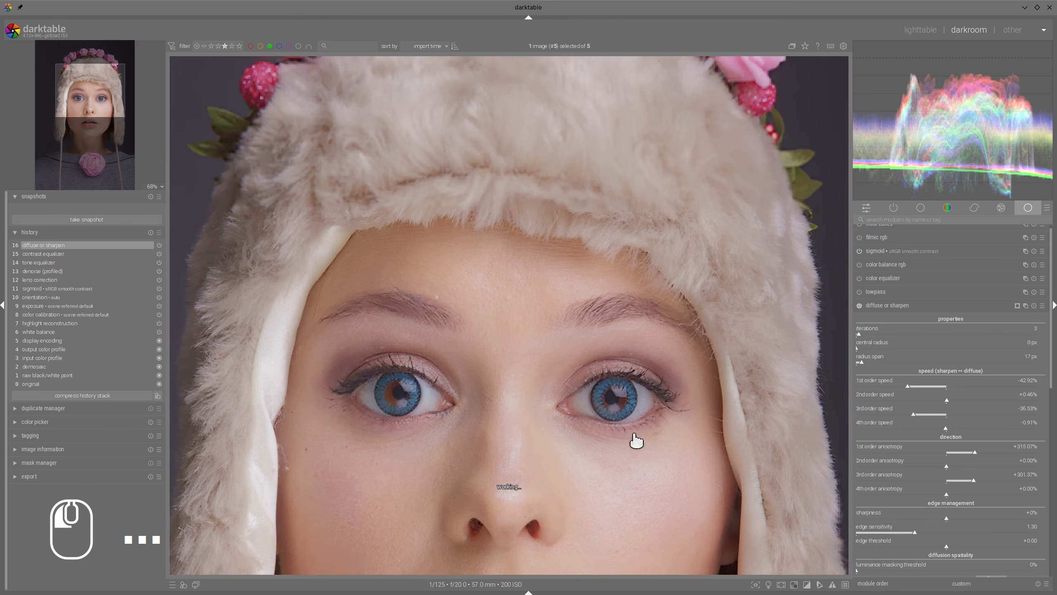
left_click(858, 306)
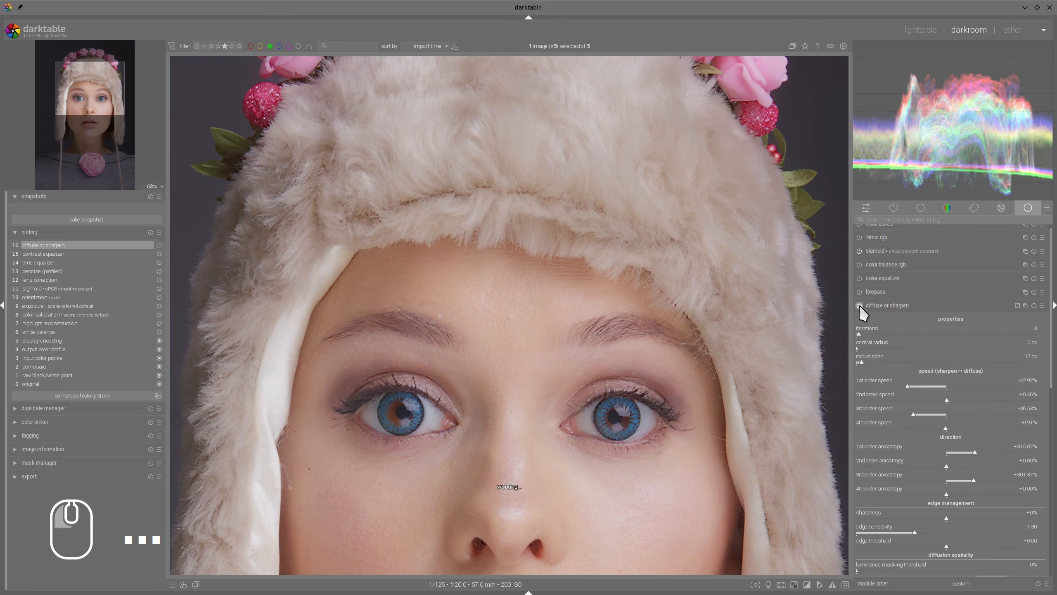
left_click(859, 307)
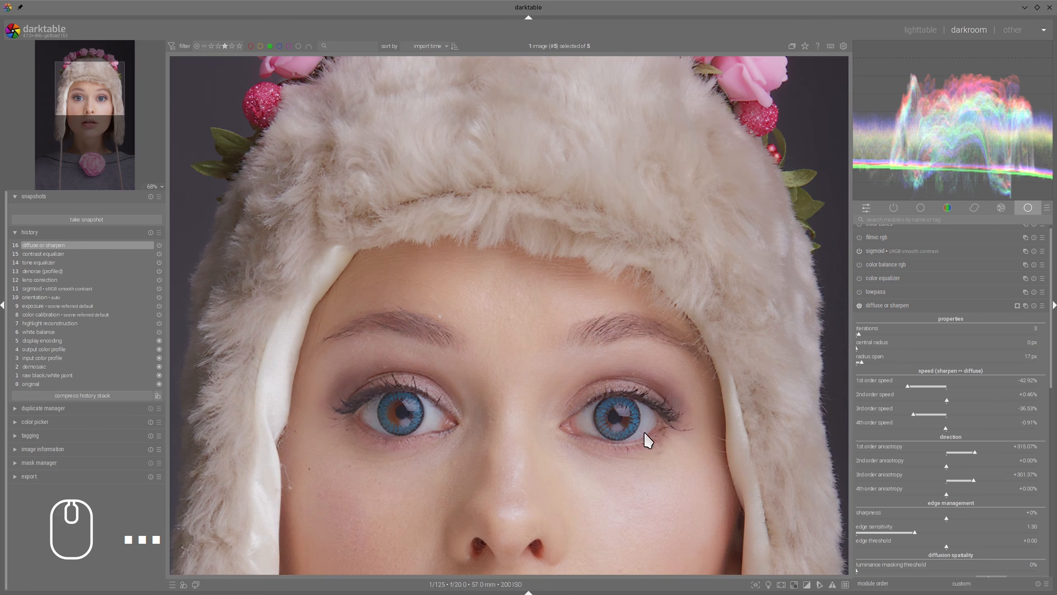
left_click_drag(646, 432, 557, 288)
scroll(529, 304, "down", 3)
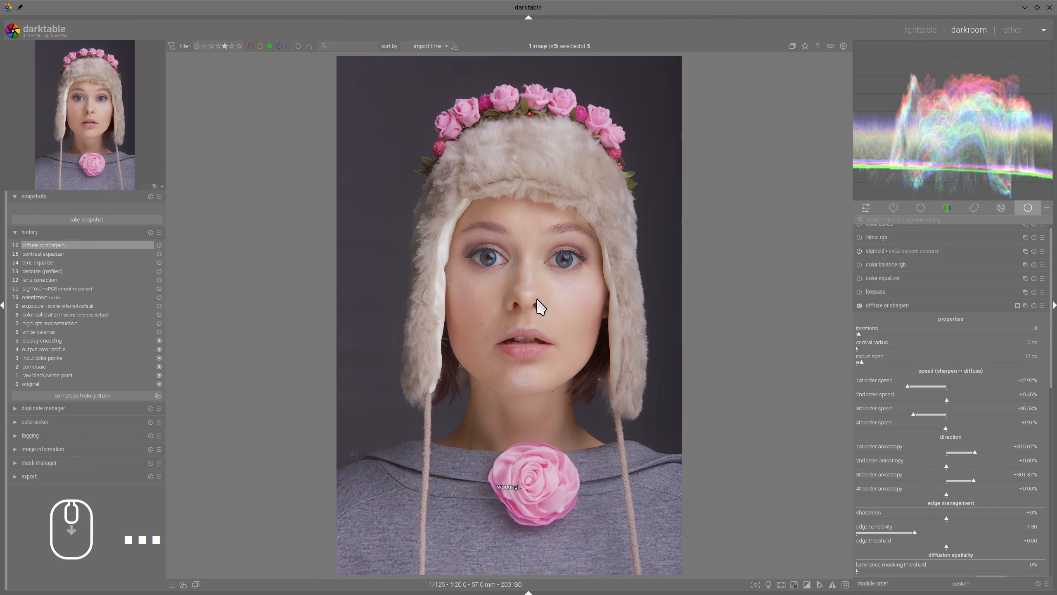
left_click(856, 306)
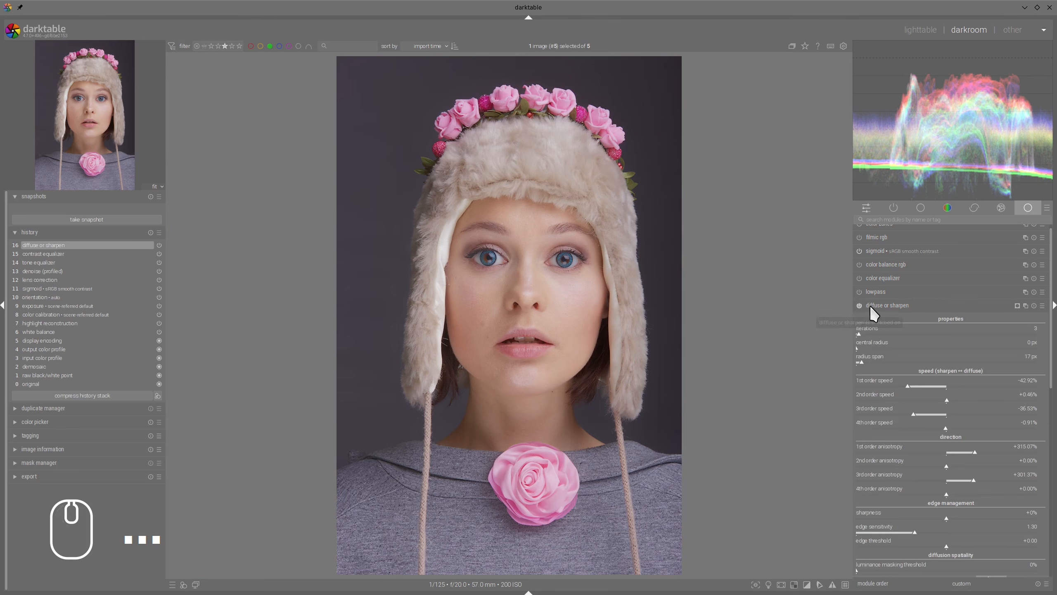
left_click(871, 306)
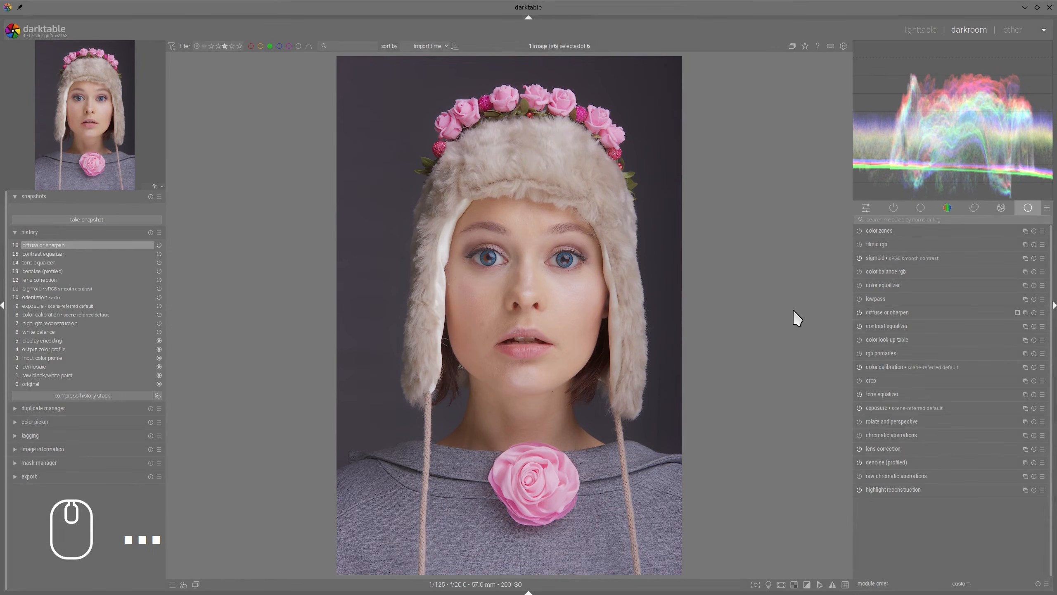
Step: Set the color calibration illuminant by sampling the white lining of the hat beside the face
left_click(886, 369)
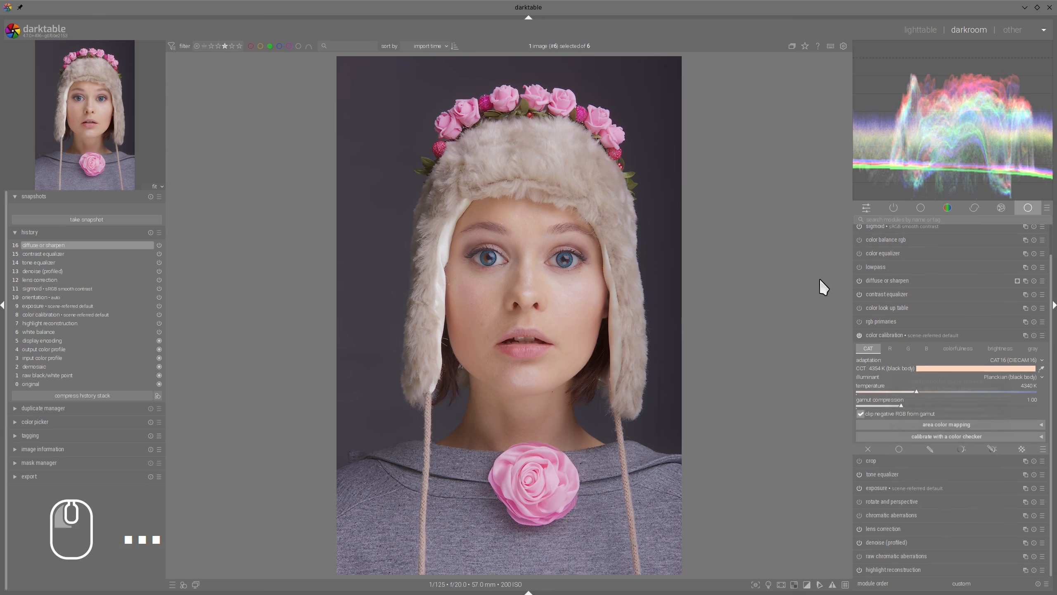
left_click(1041, 368)
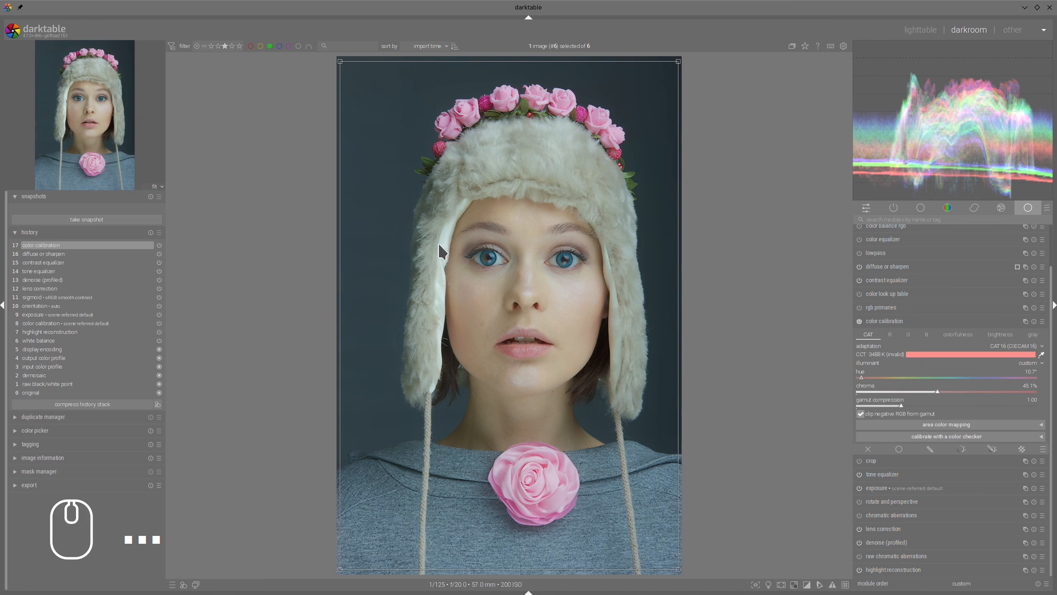
left_click_drag(443, 241, 446, 262)
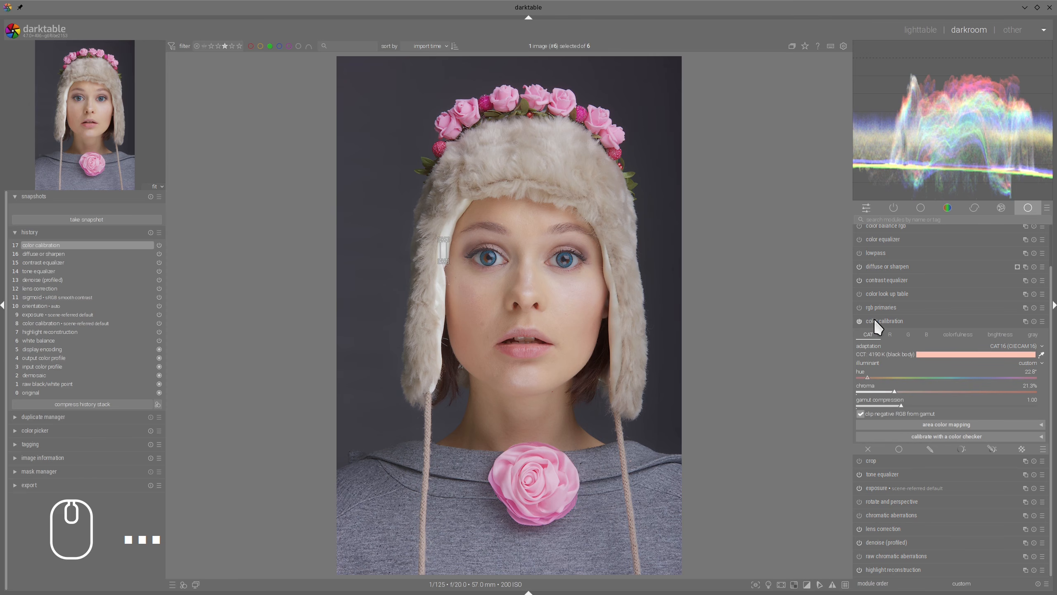
scroll(876, 319, "up", 2)
left_click(884, 324)
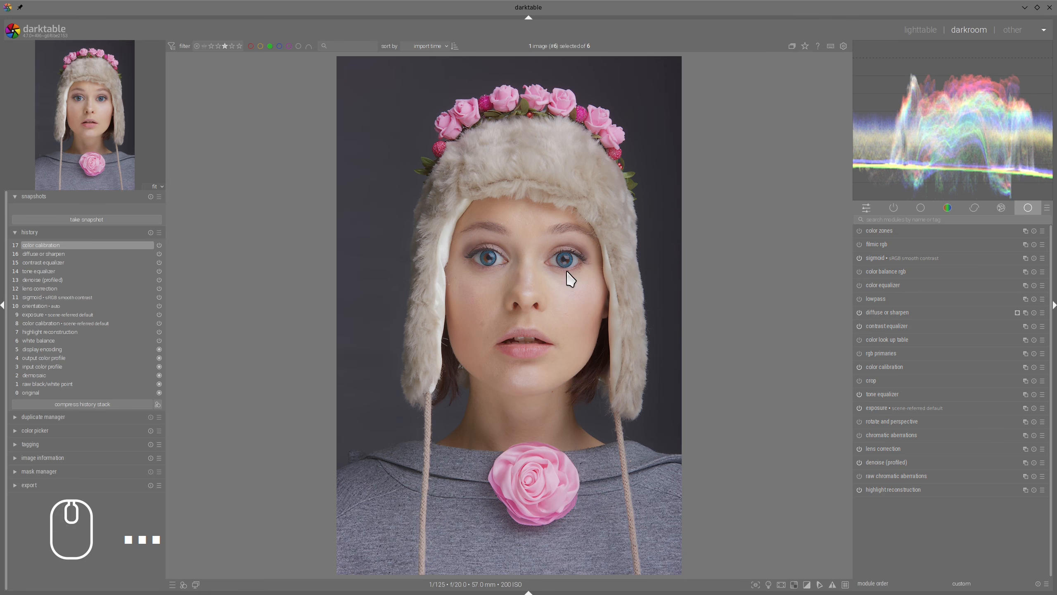
scroll(570, 278, "up", 2)
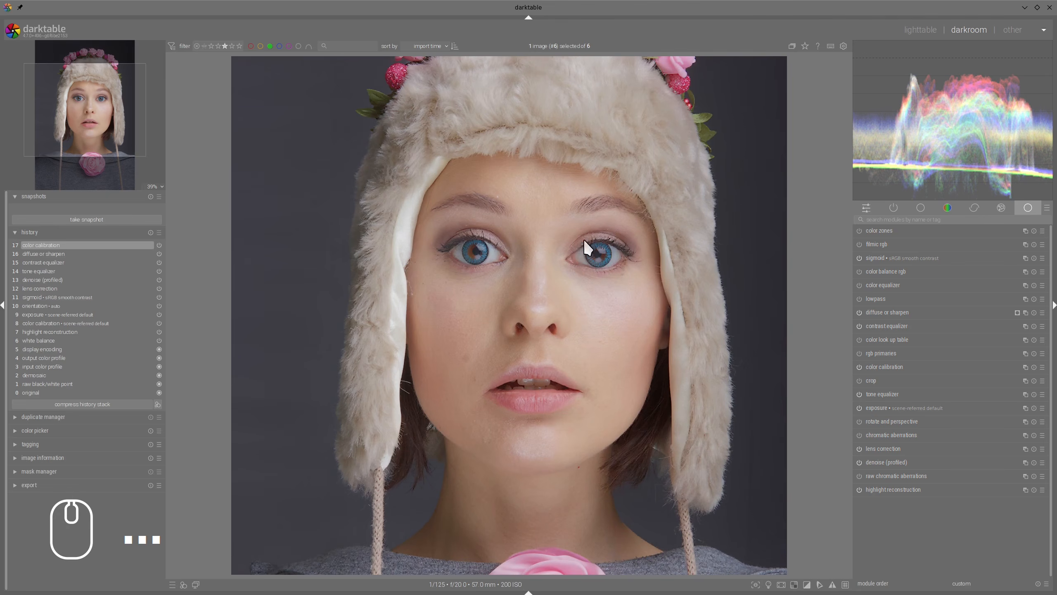
scroll(615, 297, "down", 2)
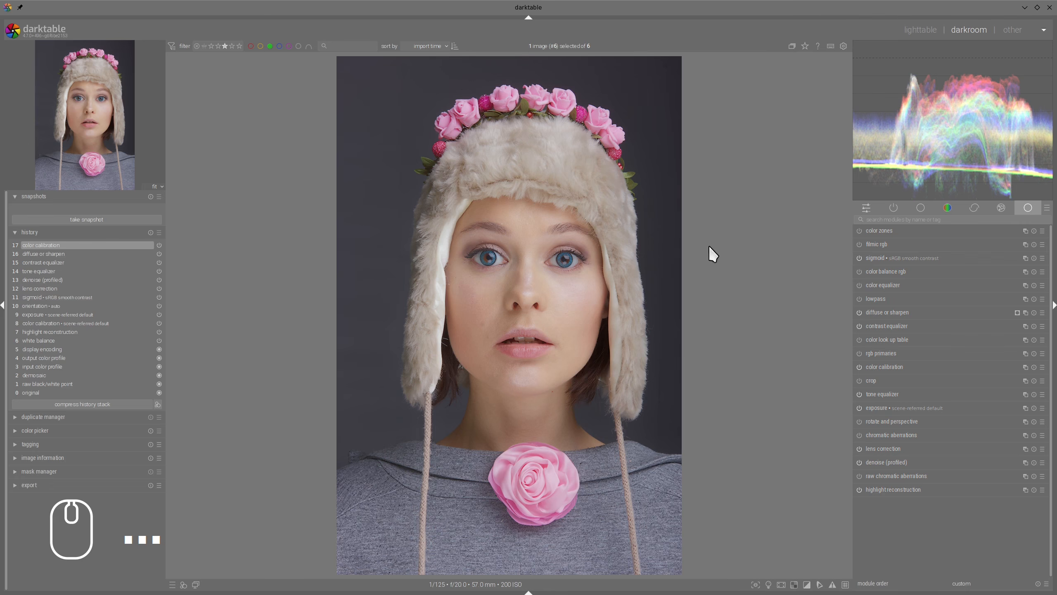
Step: Enable rgb primaries and set the tint hue to -168.4° and the tint purity to 6.4%
left_click(859, 353)
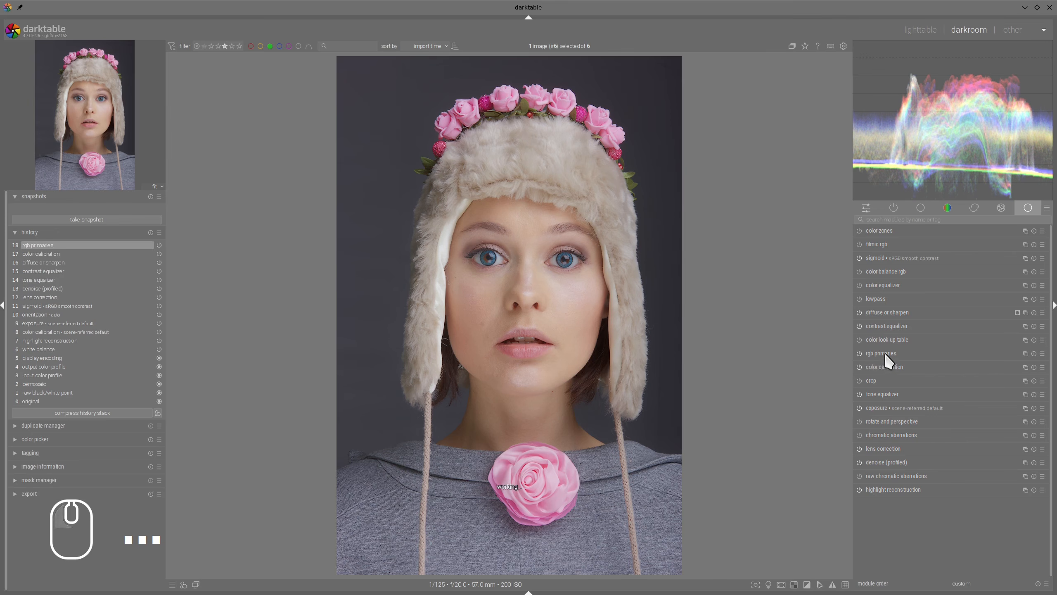
left_click(884, 352)
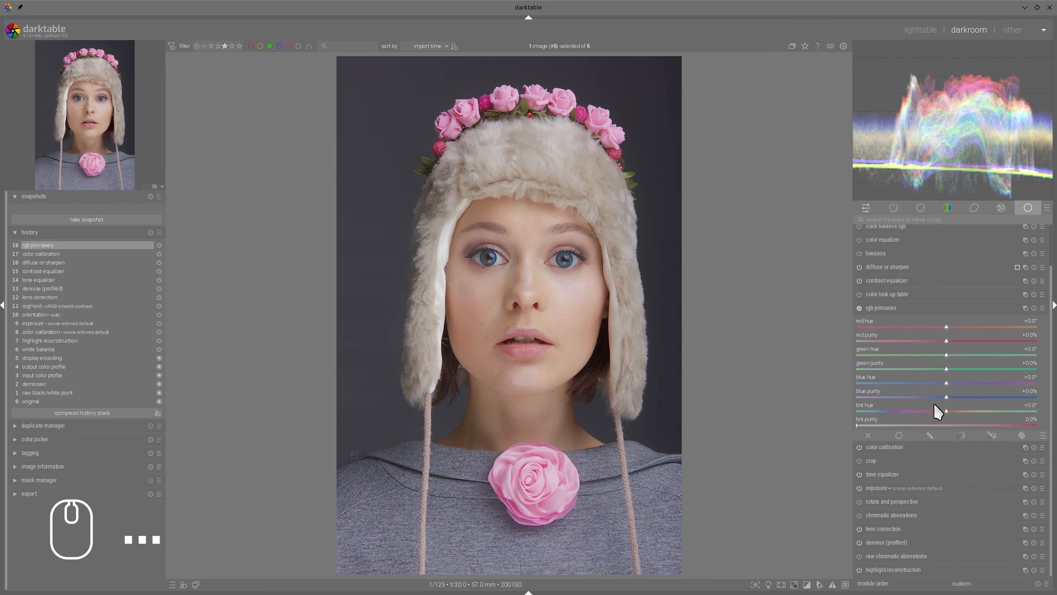
left_click_drag(947, 411, 899, 426)
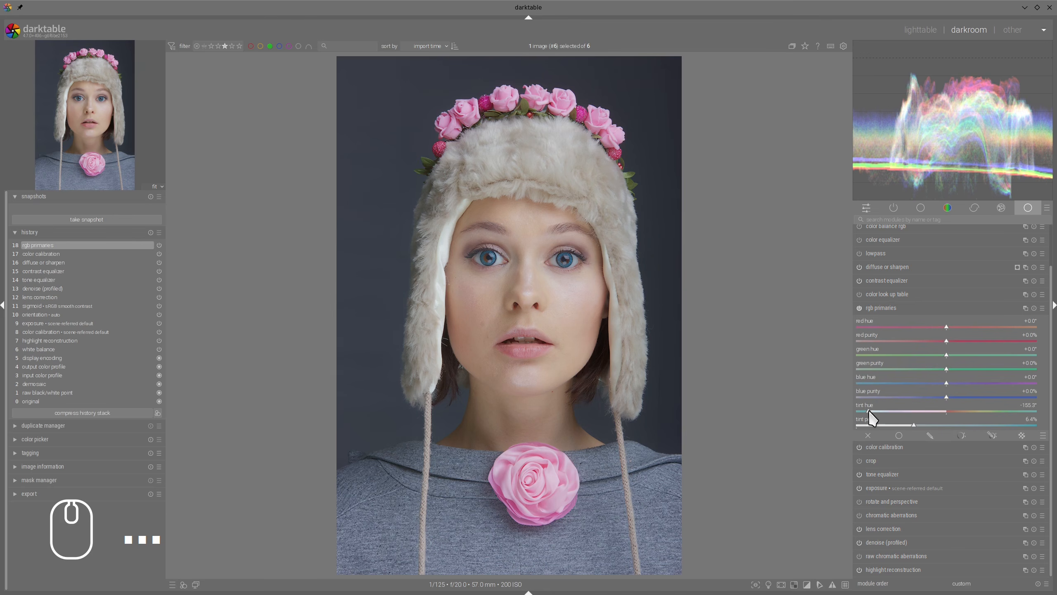
left_click_drag(869, 412, 860, 414)
Step: Mask rgb primaries parametrically on the hz channel with lower input values of 83 and 86 and a 13.7 px feathering radius
left_click(993, 435)
scroll(993, 319, "down", 5)
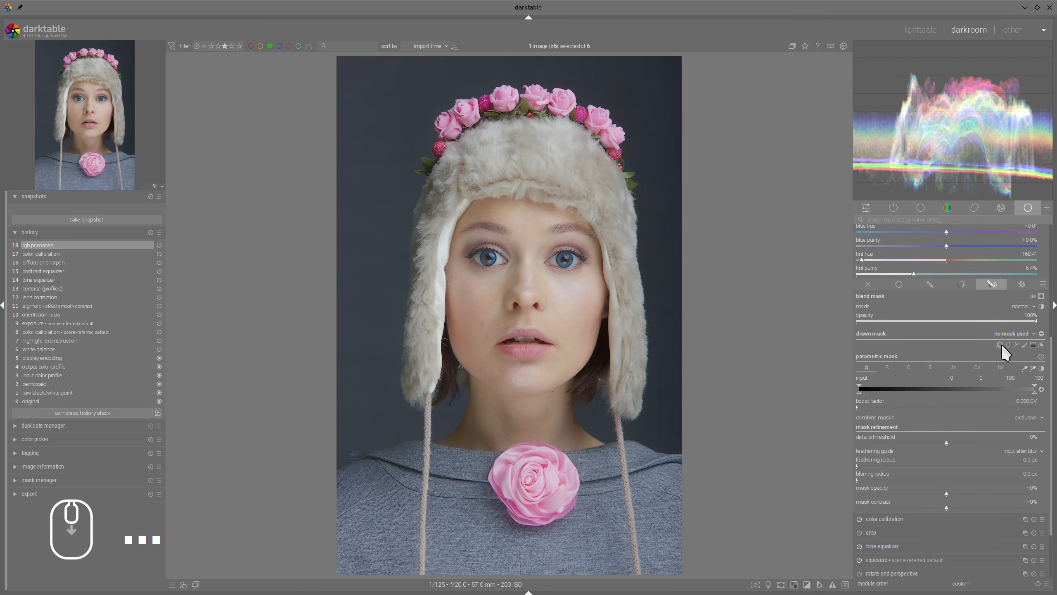
left_click(1001, 367)
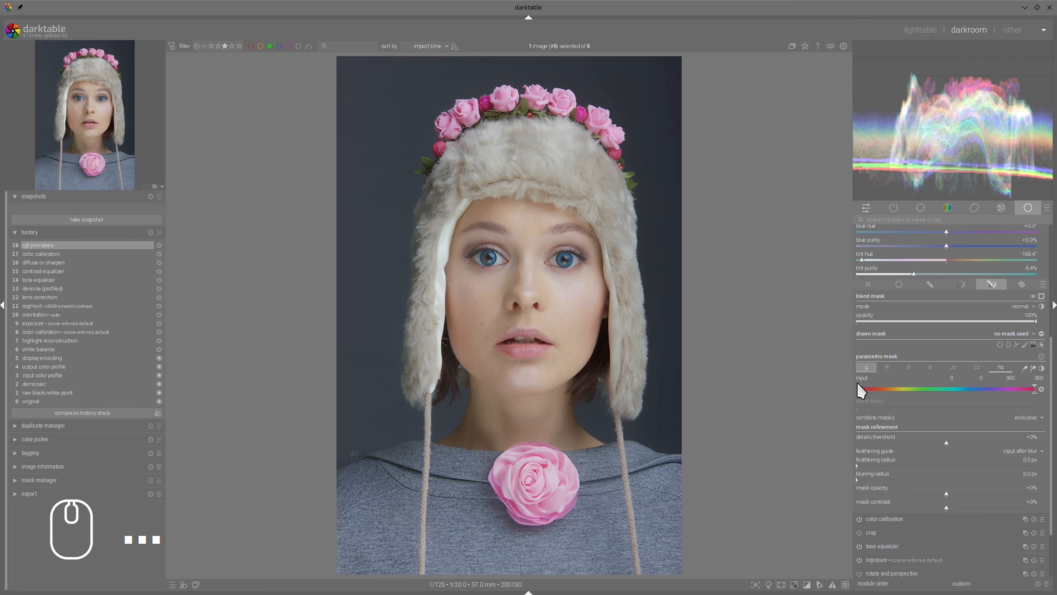
left_click_drag(859, 386, 900, 392)
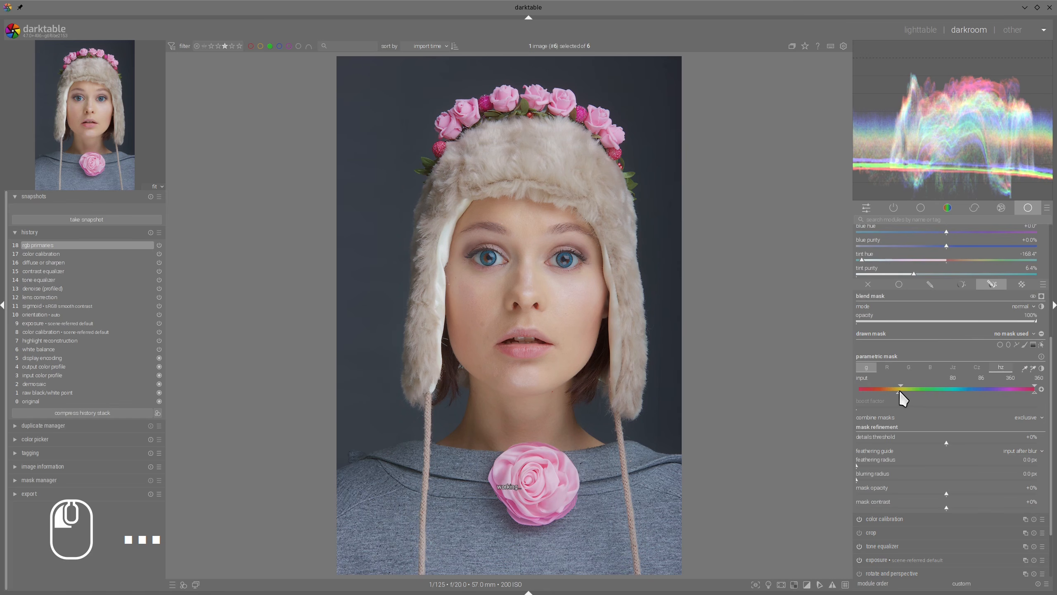
left_click(1043, 296)
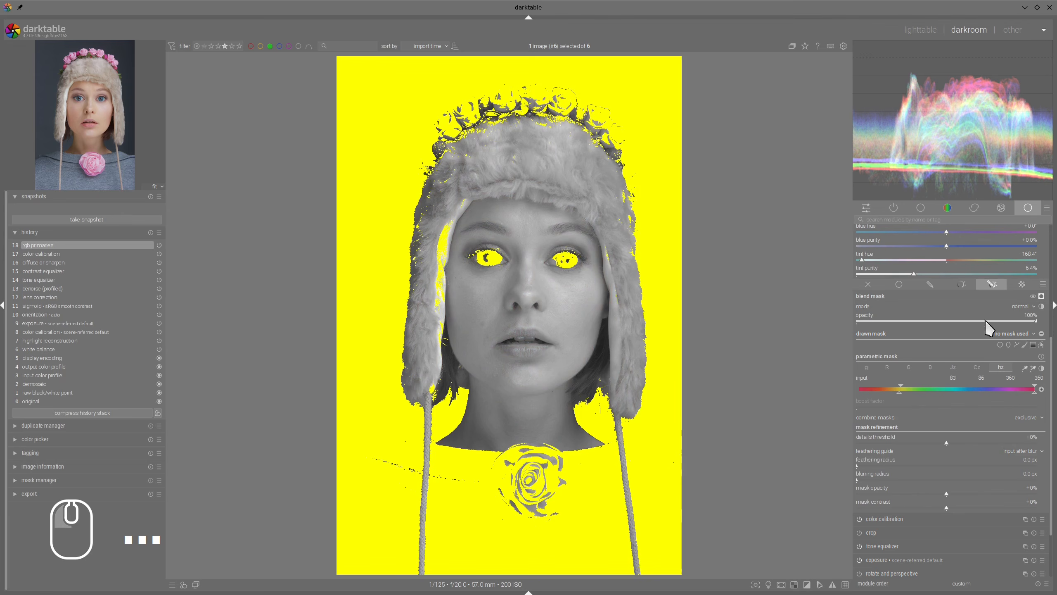
left_click(866, 465)
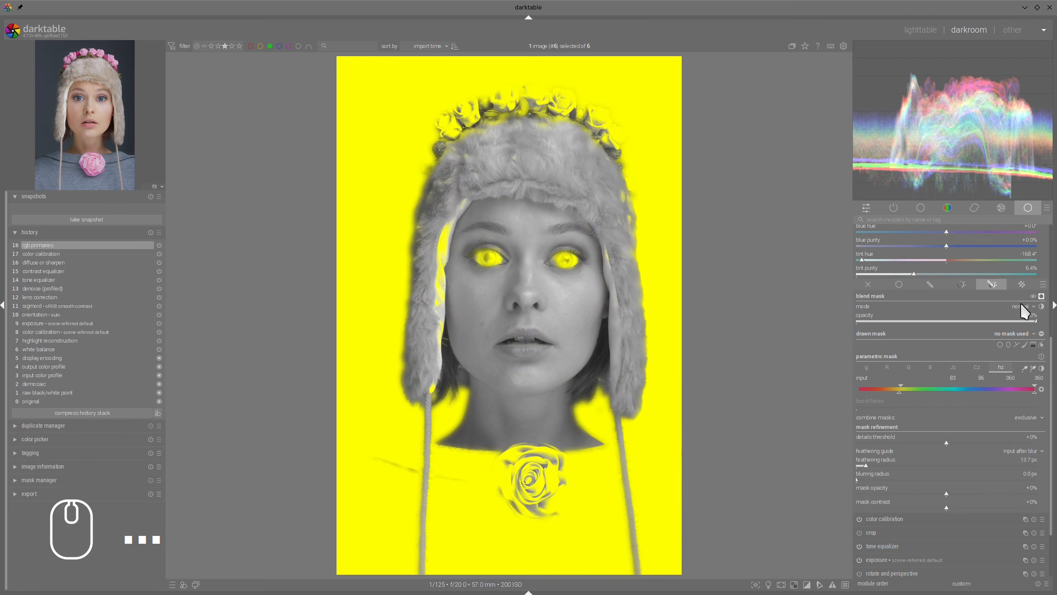
left_click(1042, 296)
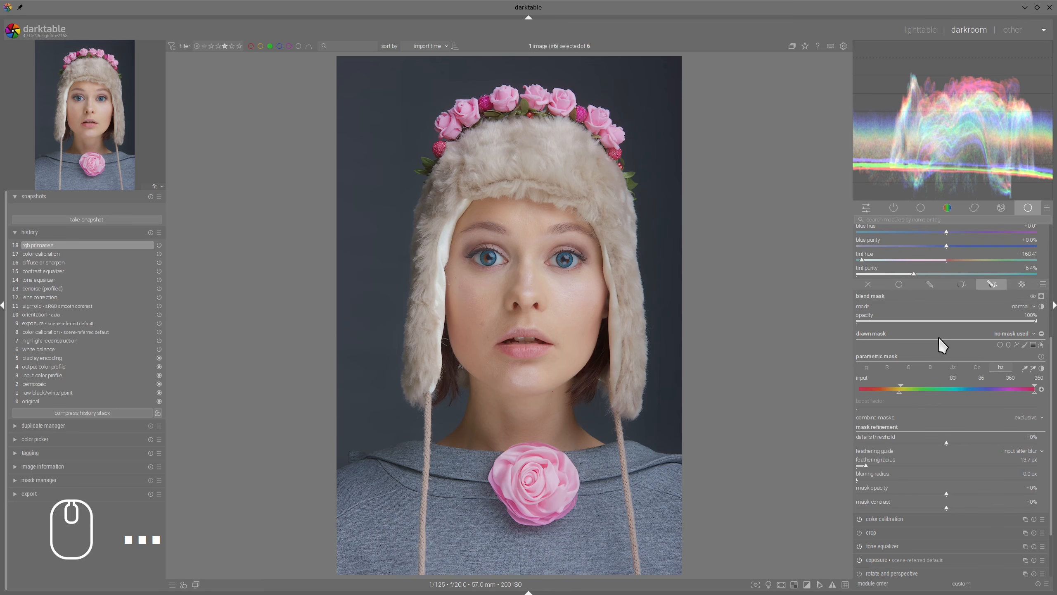
Step: Compare the portrait with rgb primaries switched off and on, and collapse the module
scroll(939, 336, "up", 5)
left_click(861, 269)
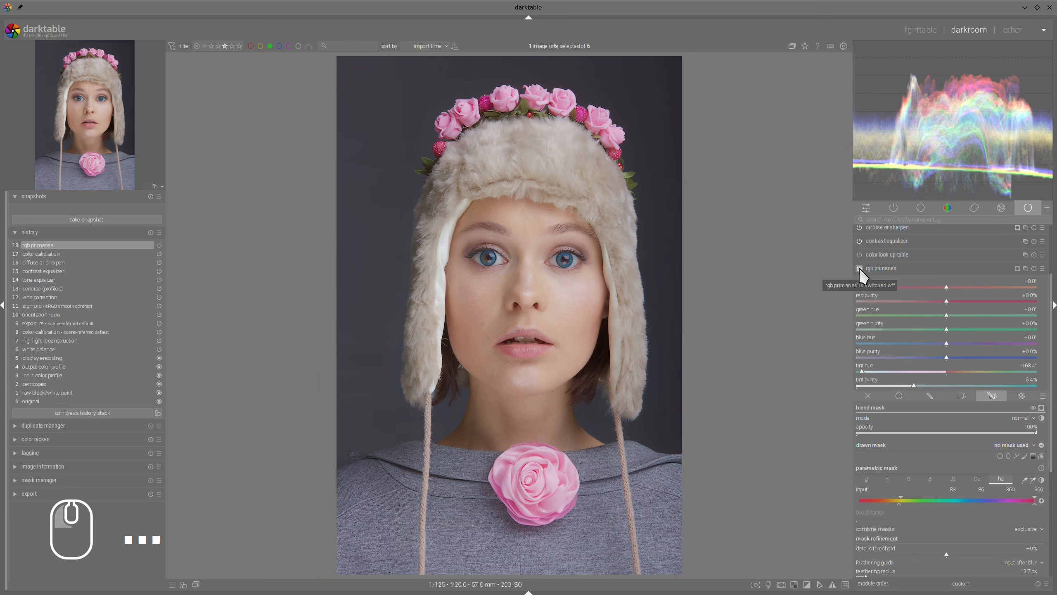
left_click(859, 267)
left_click(859, 267)
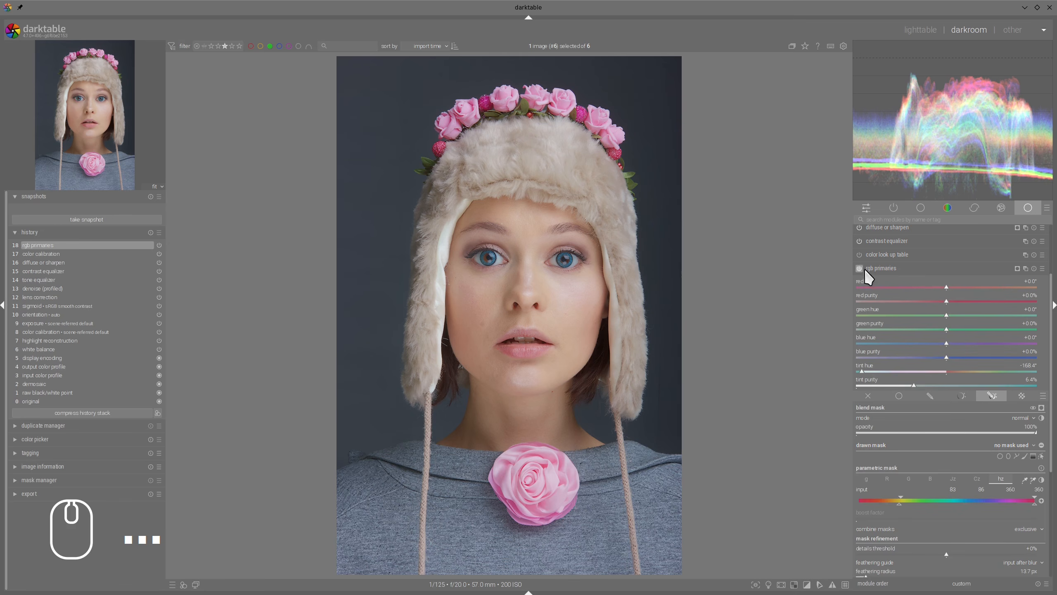
left_click(886, 275)
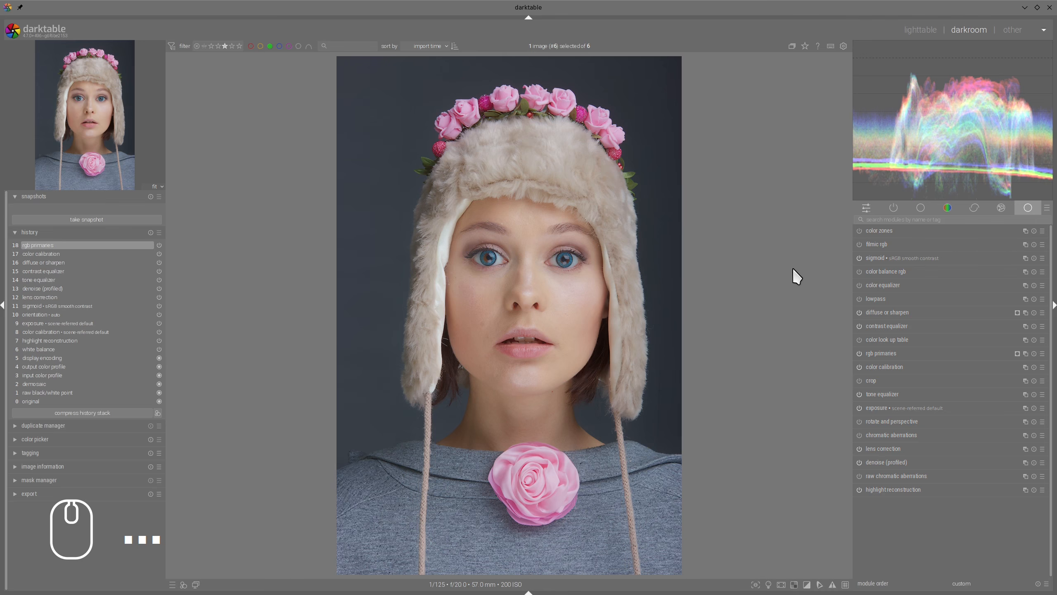
Step: Raise the highlights in color balance rgb's perceptual brilliance grading to +13.70%
left_click(876, 271)
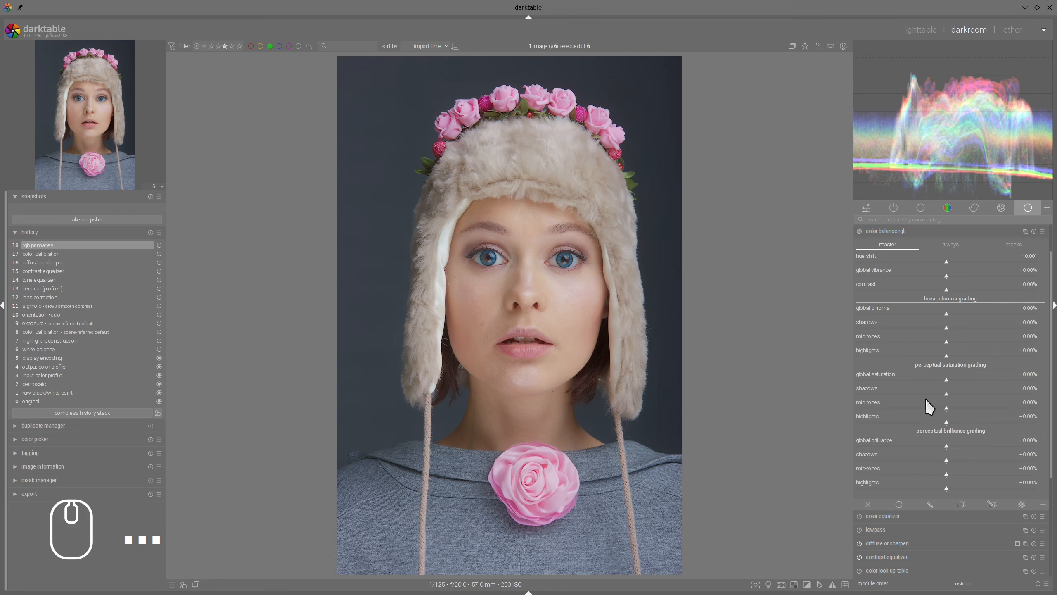
left_click(953, 486)
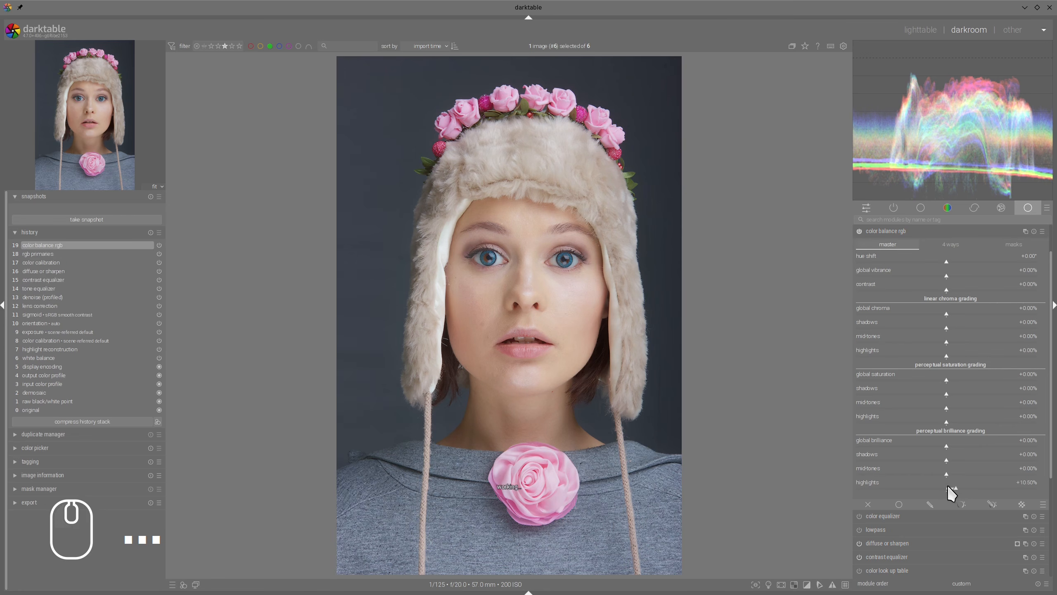
left_click(959, 486)
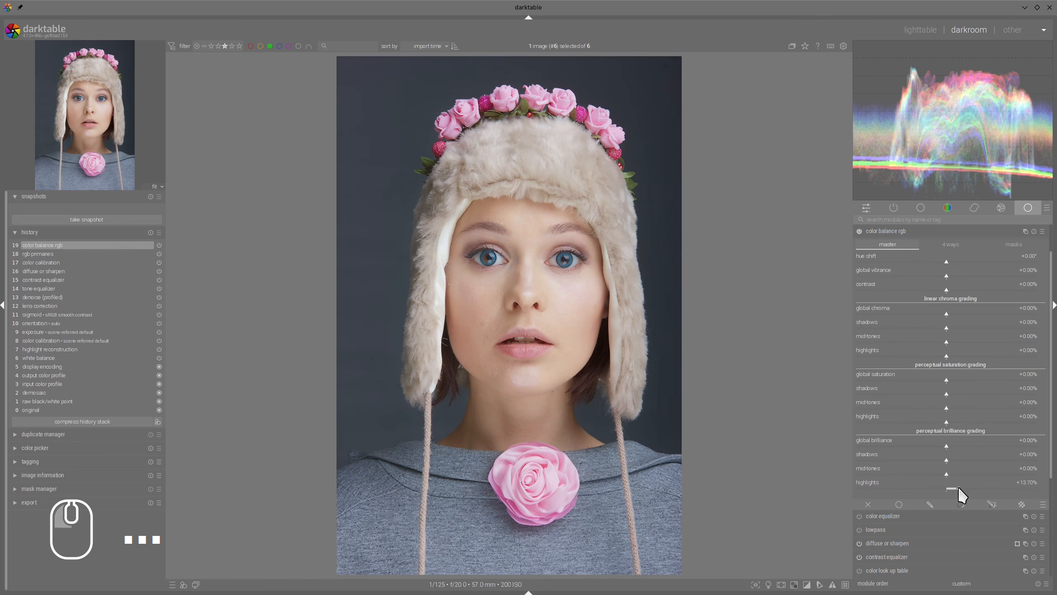
Step: Set the perceptual saturation grading to -11.42% for the highlights and +18.26% for the shadows
left_click(937, 422)
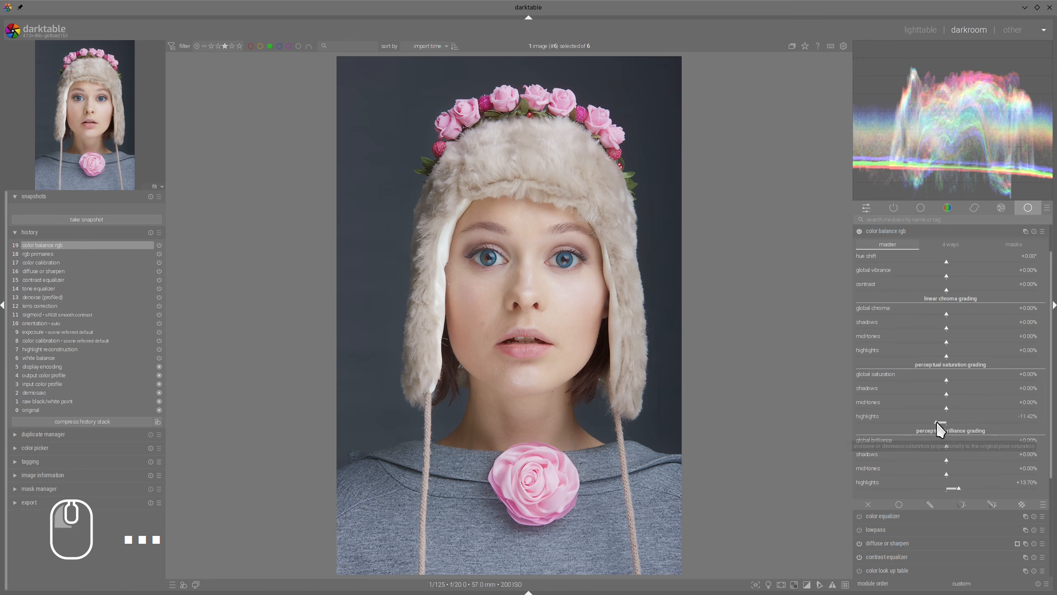
left_click(937, 422)
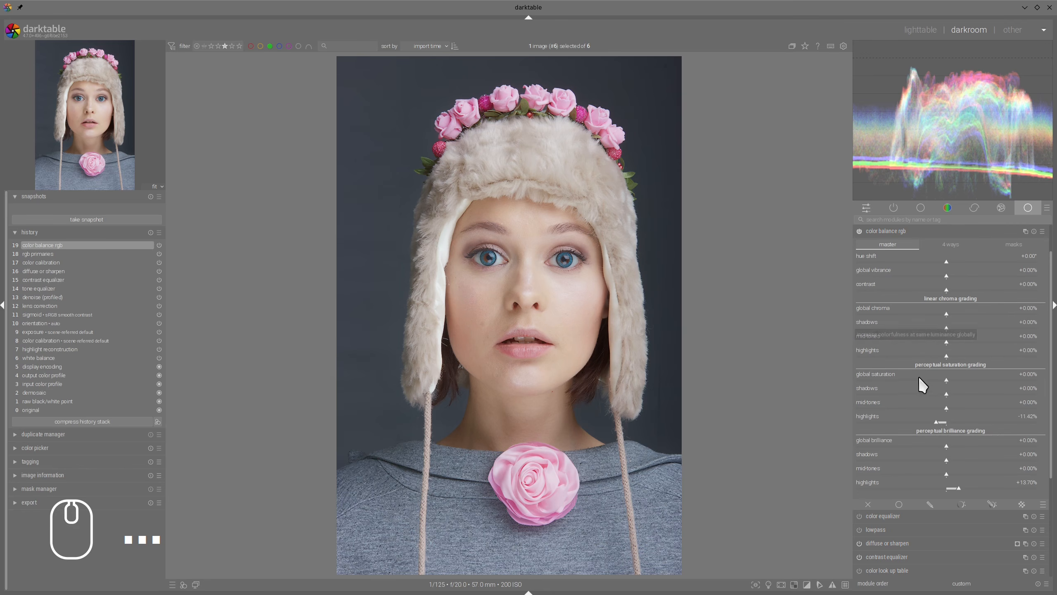
left_click(963, 394)
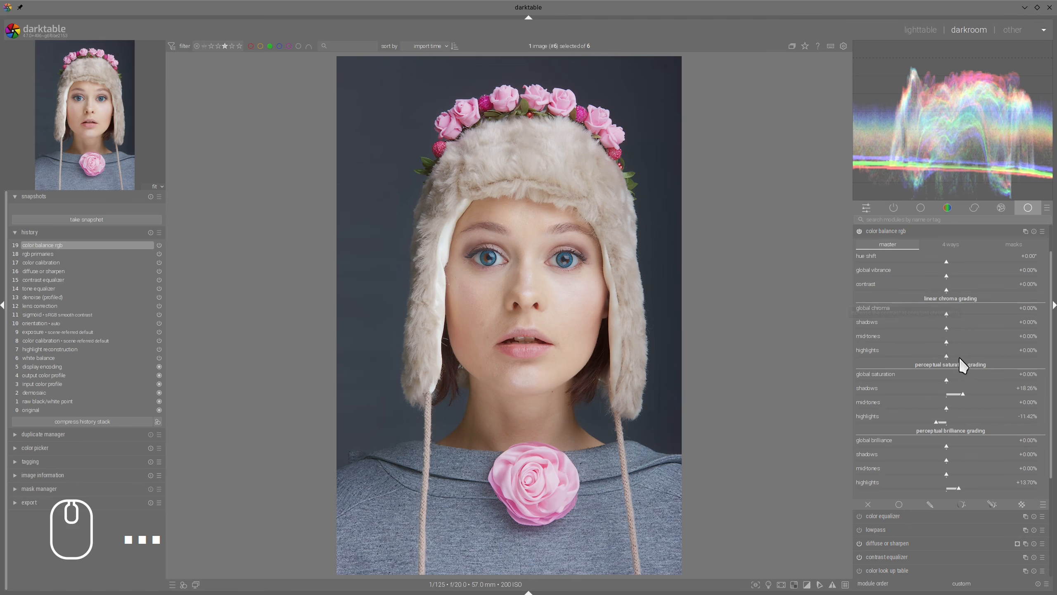
Step: Lower the shadows' perceptual saturation to +12.79% and compare the portrait with color balance rgb switched off and on
left_click(958, 396)
left_click(859, 231)
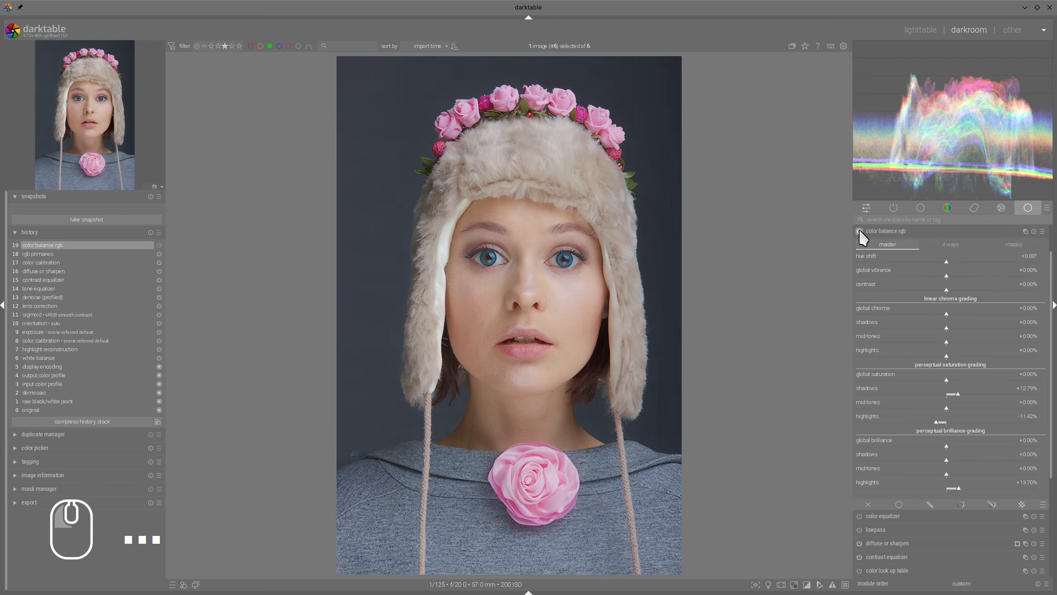
left_click(859, 232)
left_click(860, 232)
left_click(859, 231)
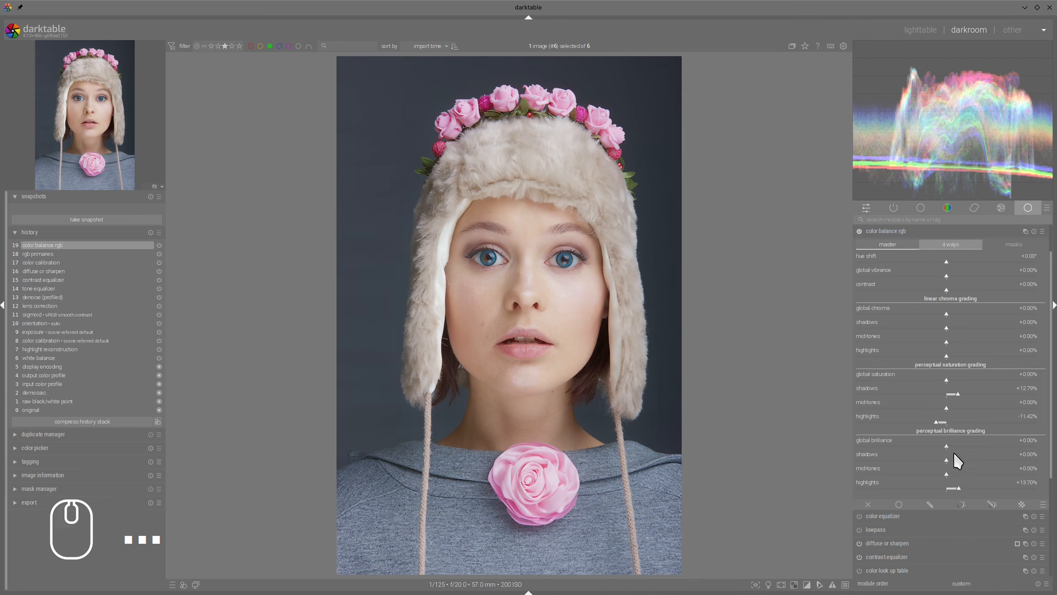
Step: Raise the mid-tones' perceptual brilliance to +9.13% and compare the portrait with color balance rgb switched off and on
left_click(951, 477)
left_click(953, 479)
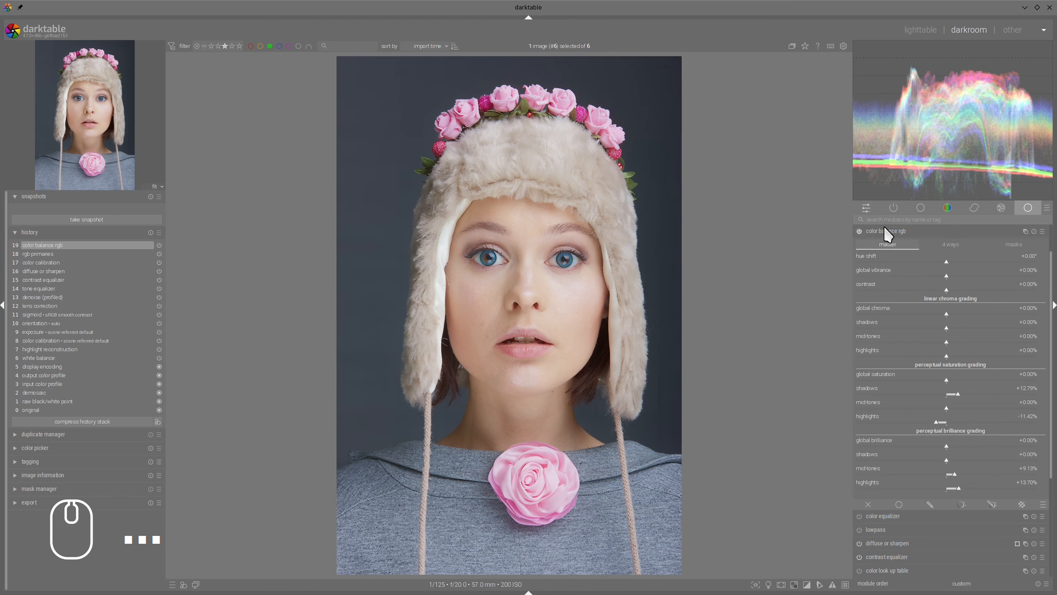
left_click(859, 231)
left_click(859, 231)
Step: In color assessment mode, take a snapshot at the lens correction history state and overlay it on the final color balance rgb state
left_click(768, 584)
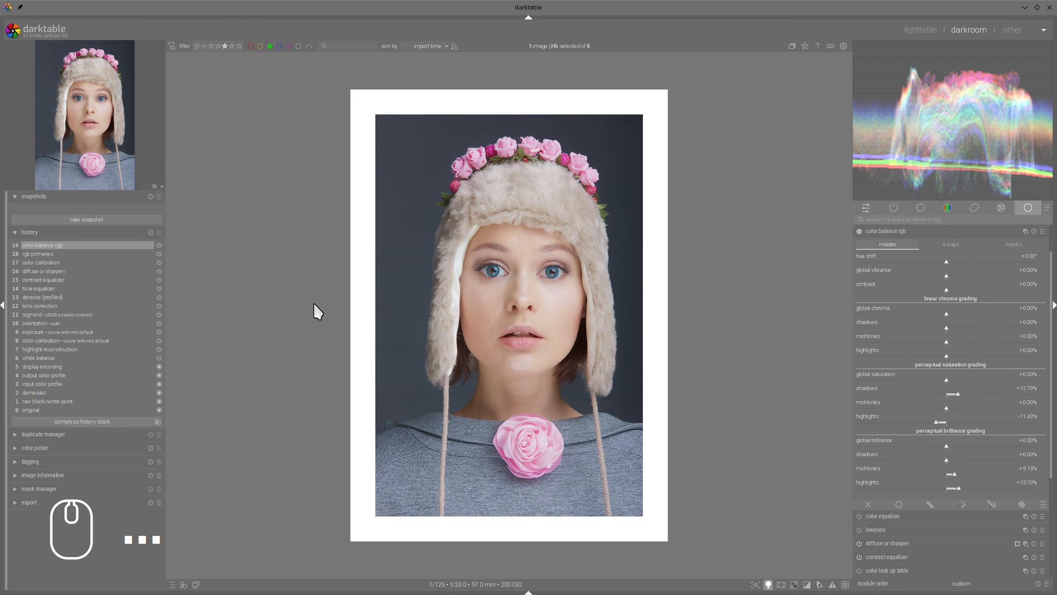
left_click(37, 306)
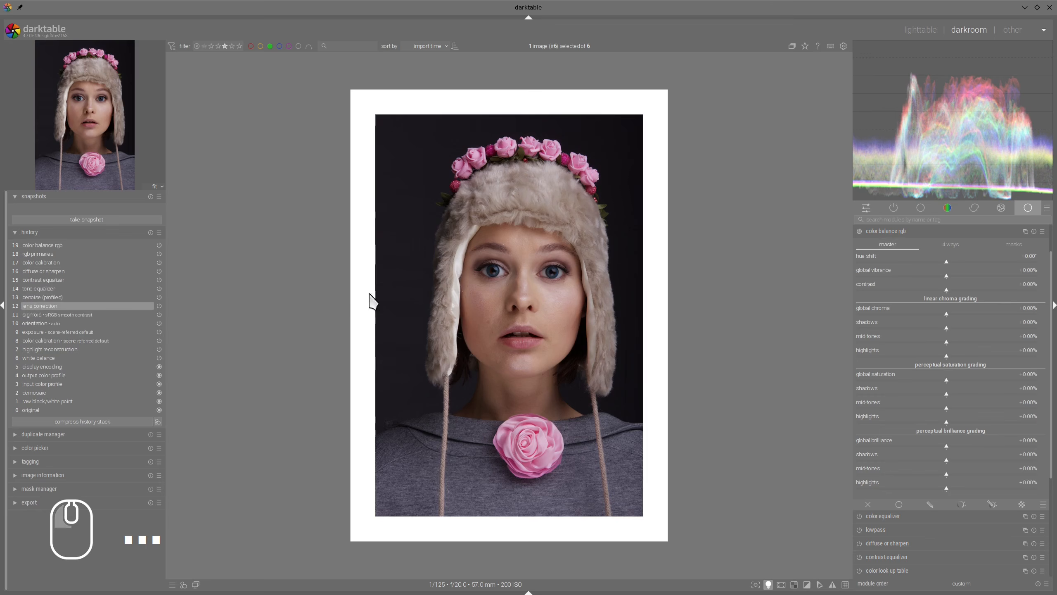
left_click(79, 220)
left_click(66, 210)
left_click(54, 248)
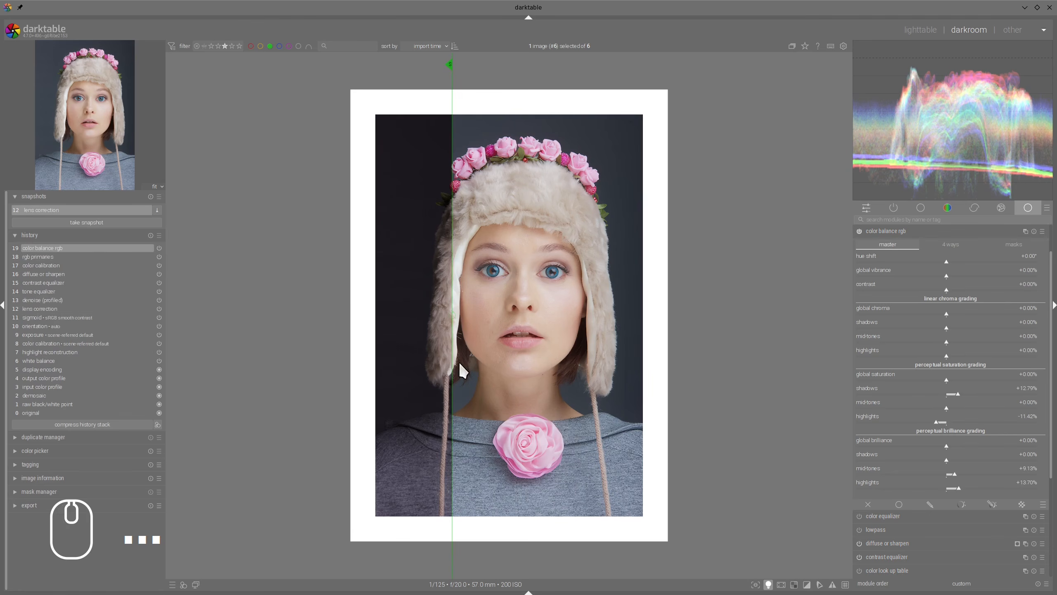
Step: Compare the snapshot with the finished edit by moving the split line, examining both the whole portrait and the face up close
left_click_drag(452, 298, 257, 271)
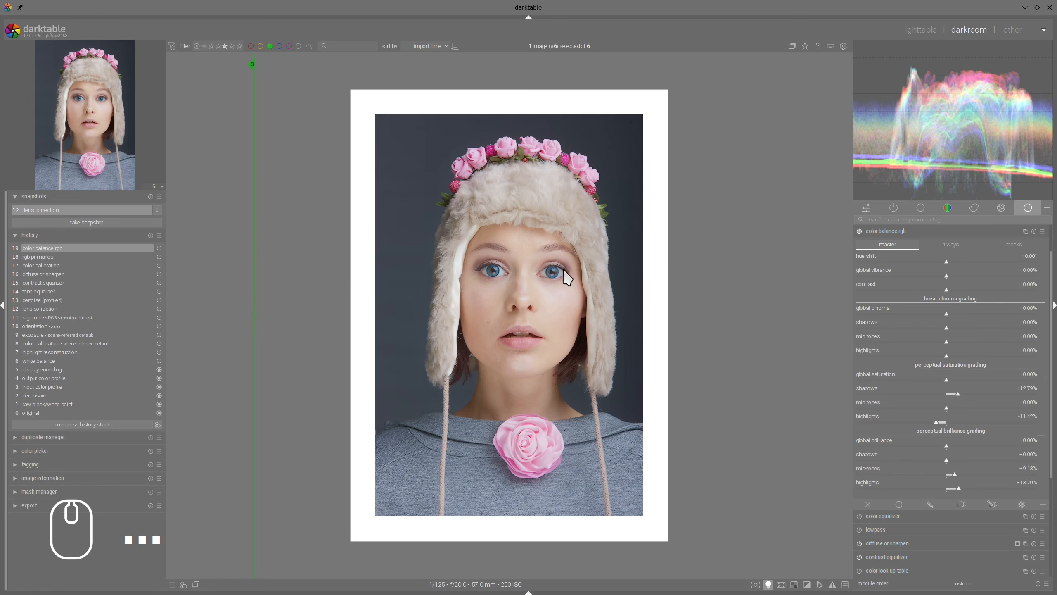
scroll(535, 280, "up", 1)
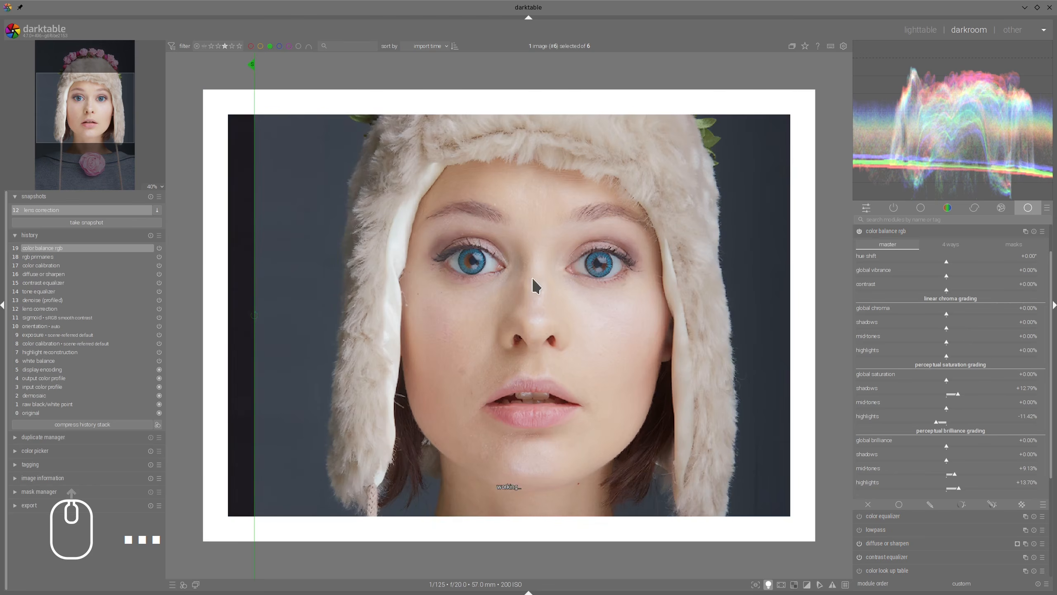
left_click_drag(254, 271, 235, 262)
scroll(577, 286, "down", 2)
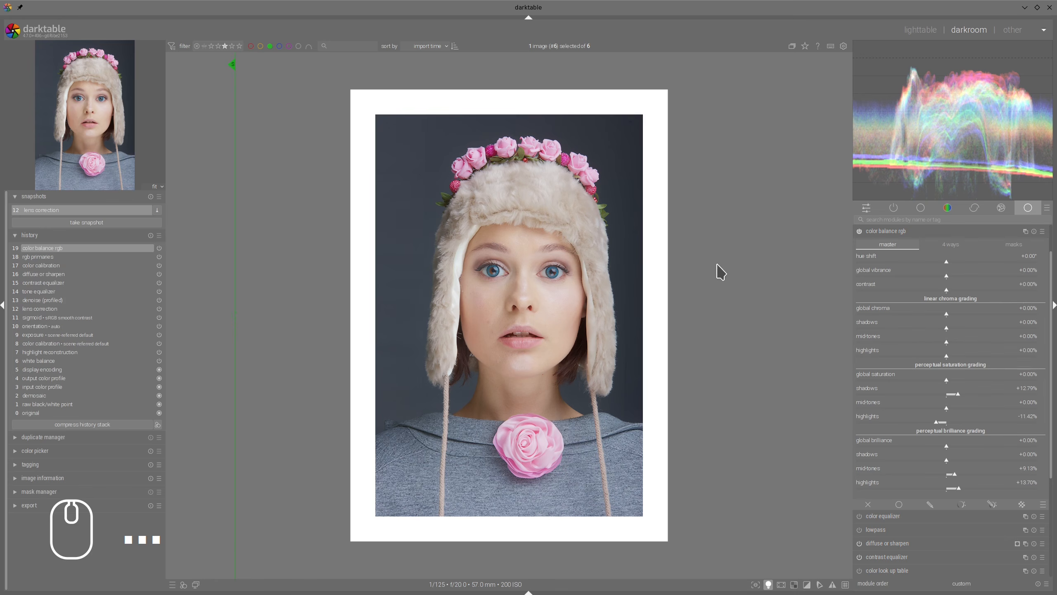
left_click_drag(236, 217, 267, 222)
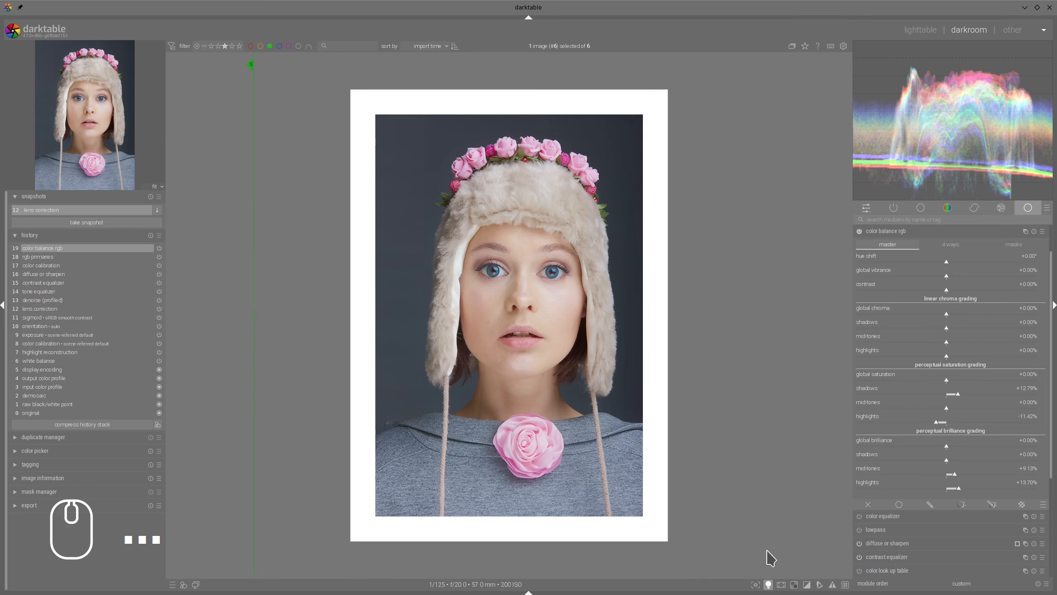